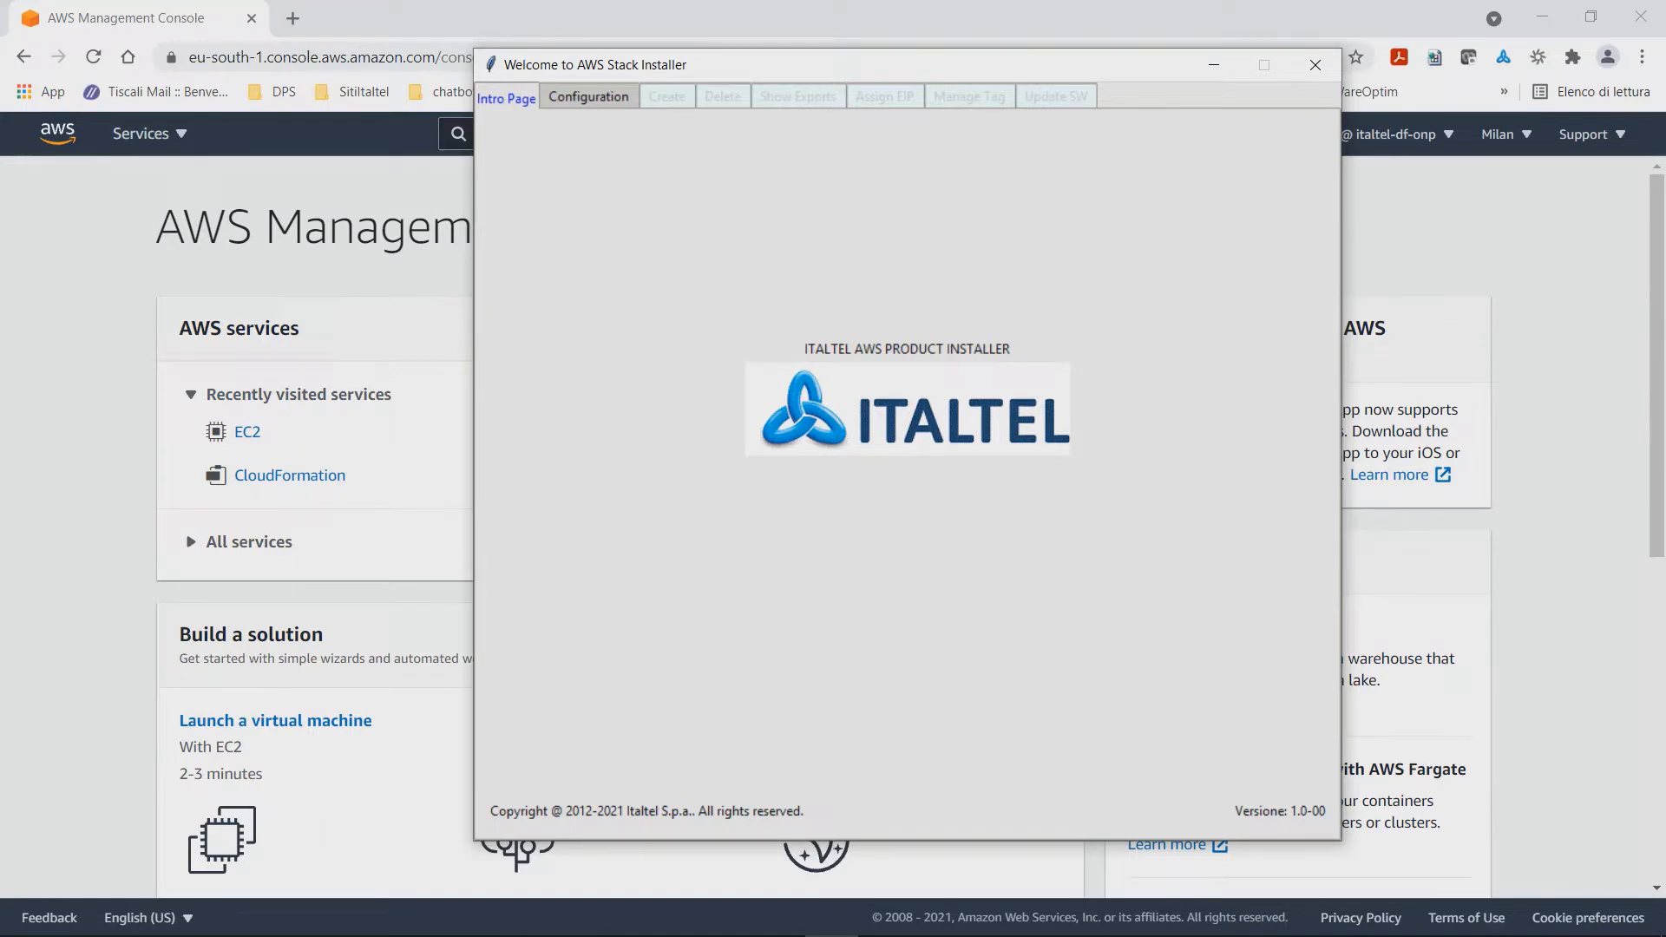
- Set the installer's AWS authentication type to Select Profile and choose the italtel profile
click(589, 97)
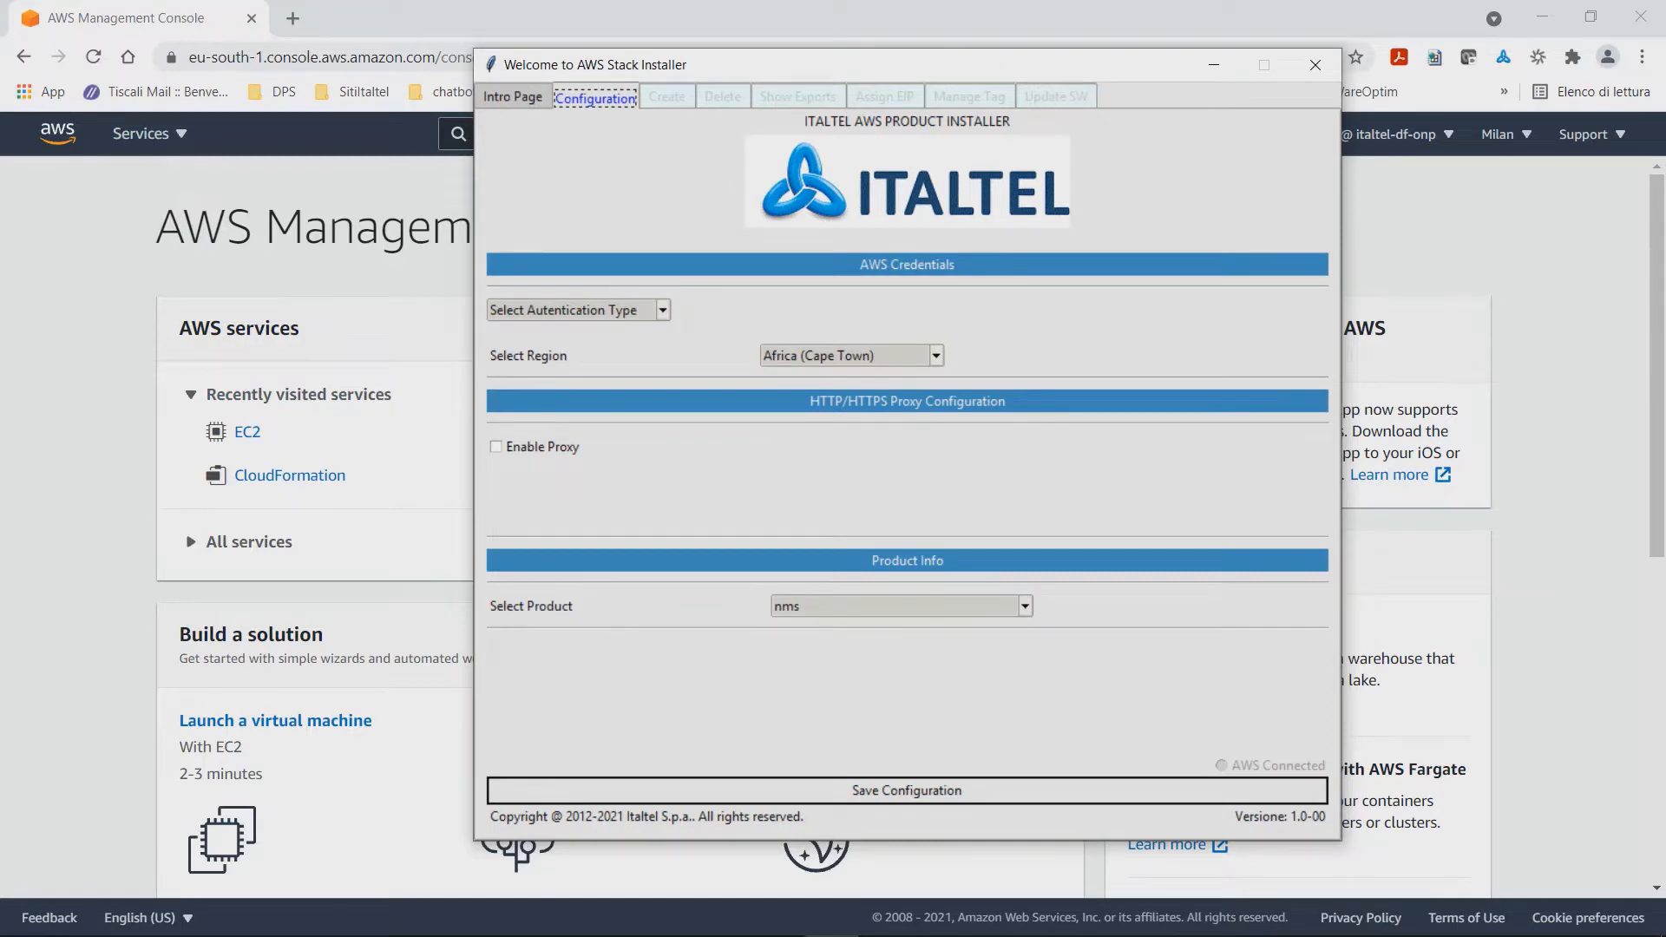
click(663, 309)
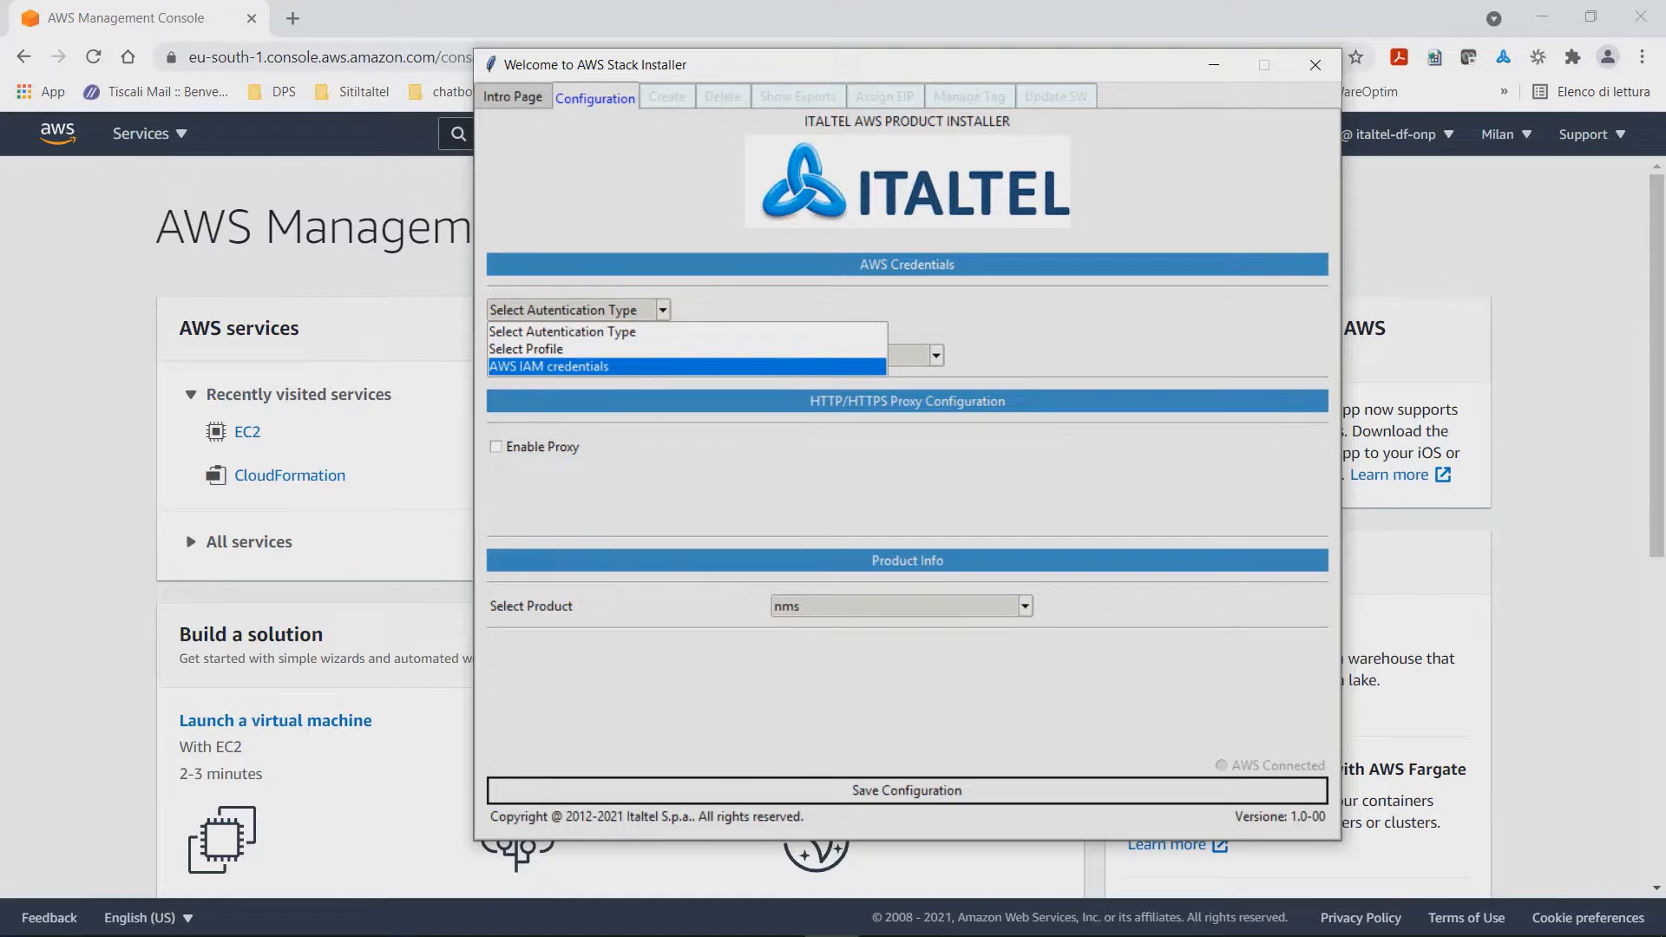
click(573, 367)
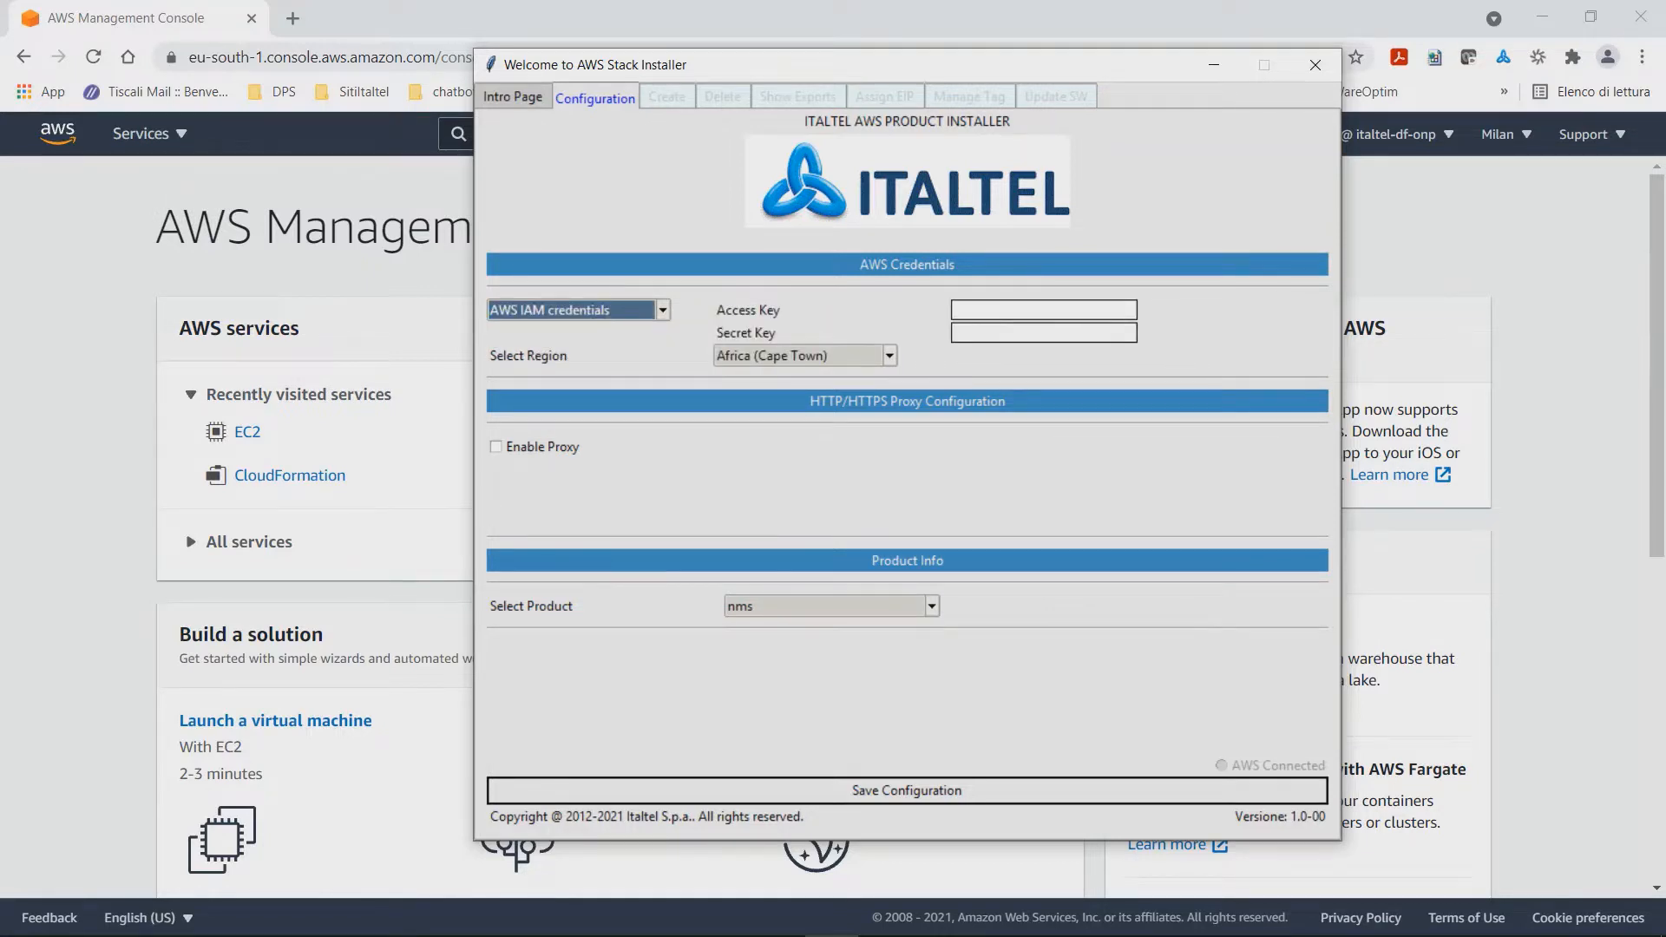
click(663, 310)
click(526, 349)
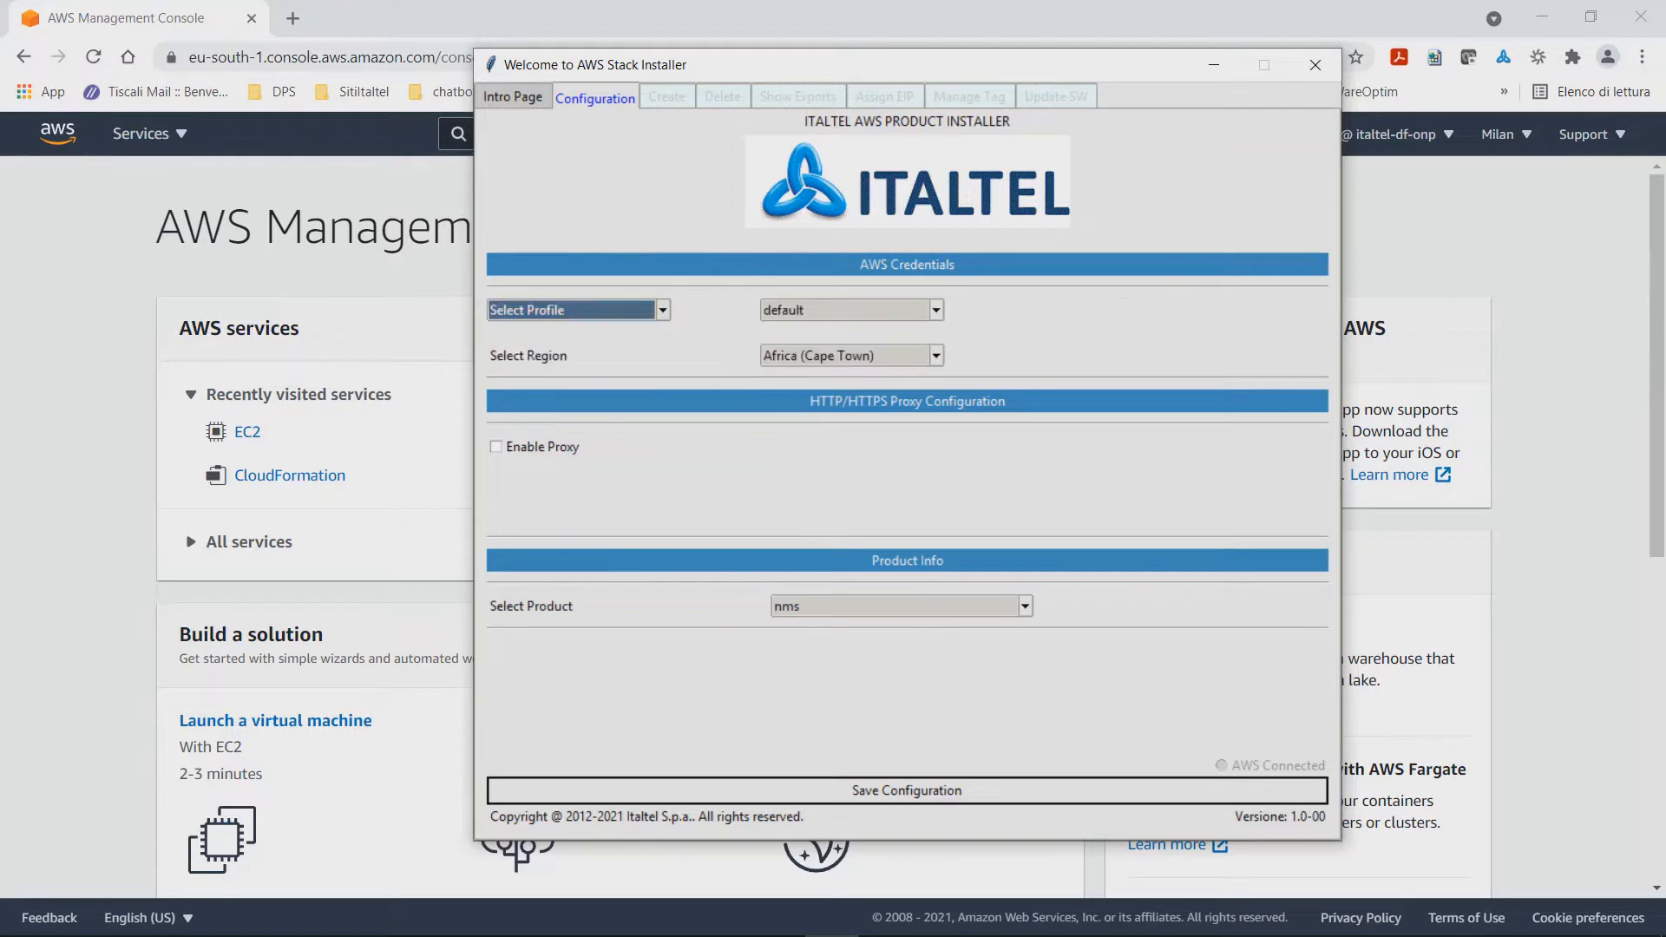
click(936, 310)
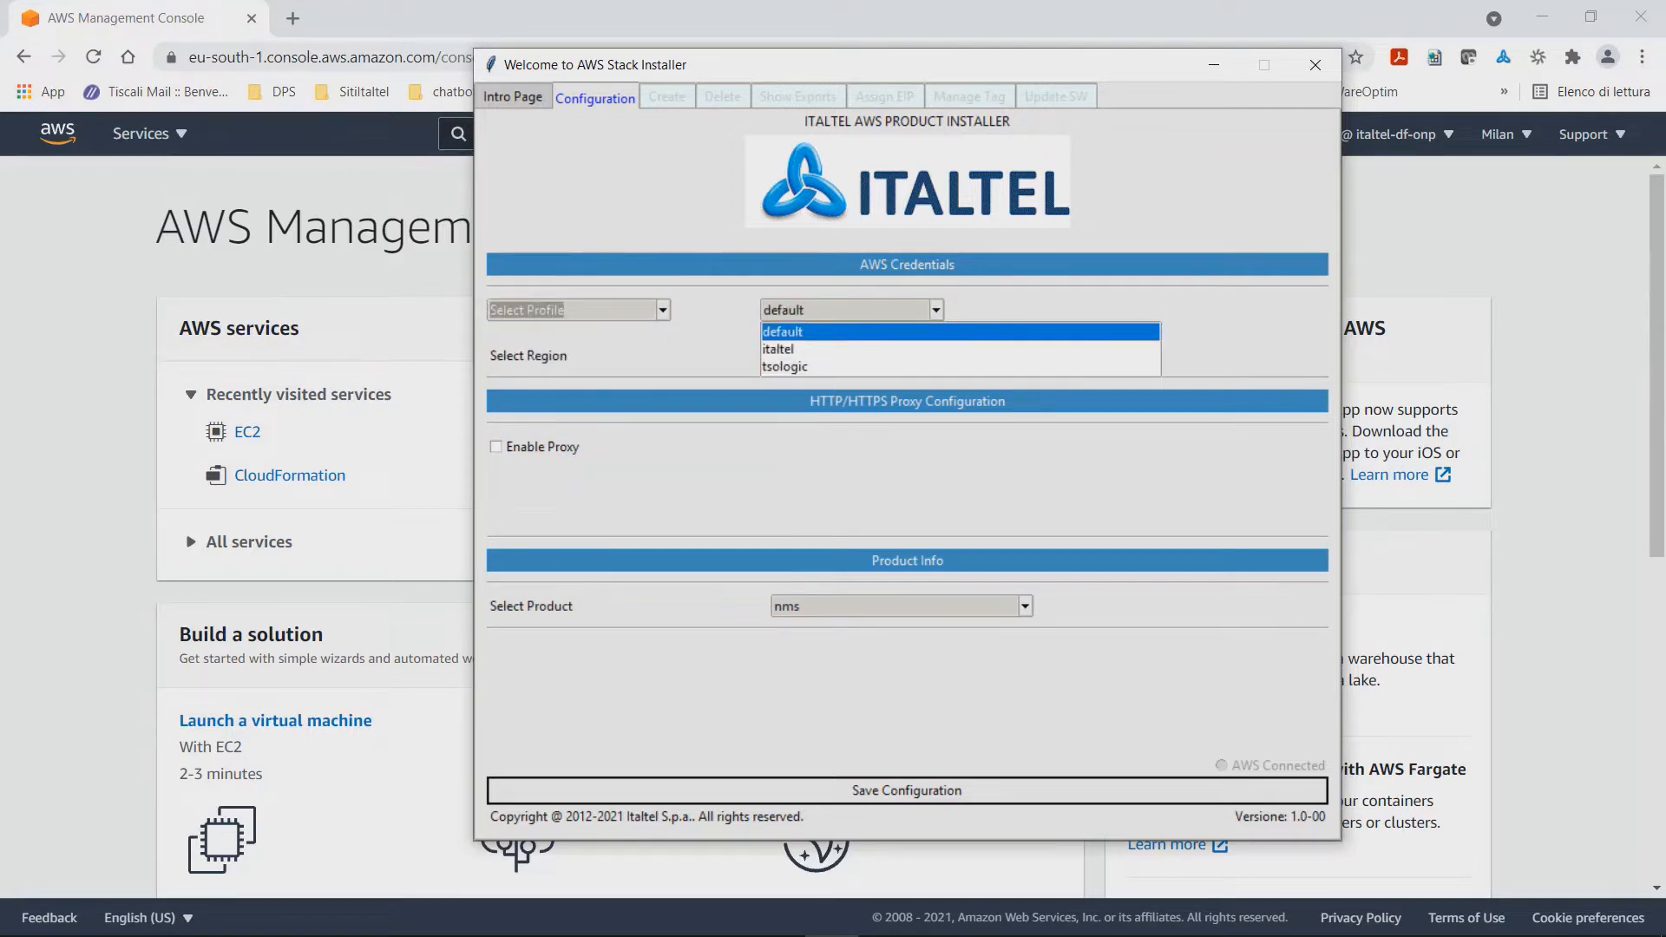
click(868, 349)
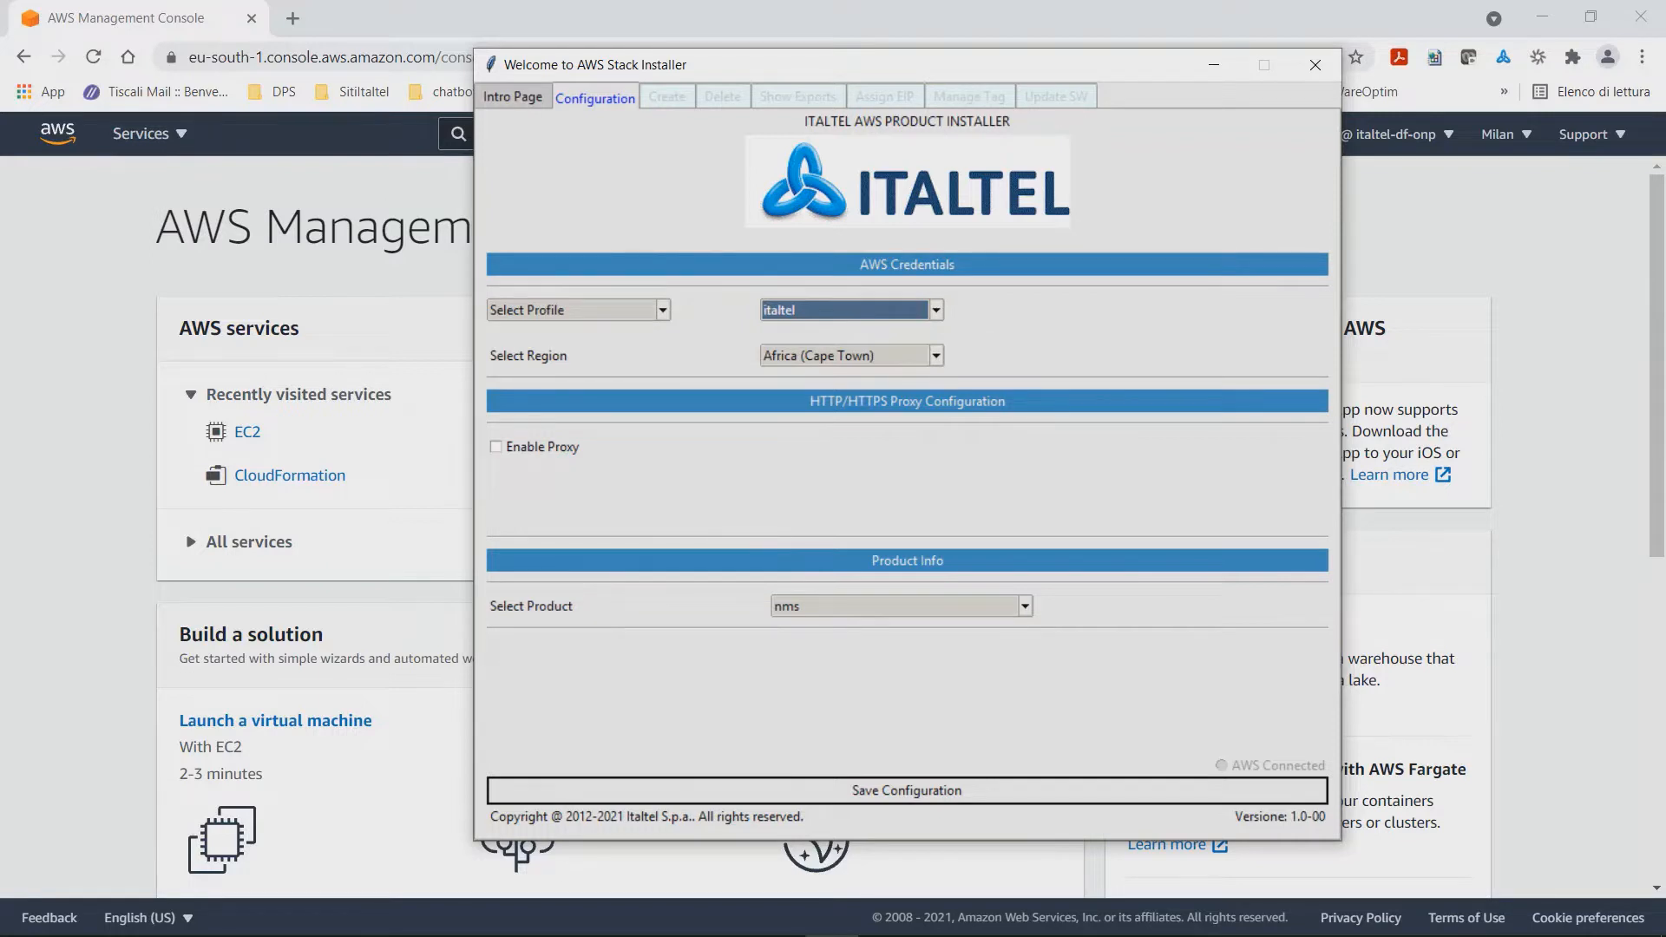
- Set the AWS region in the installer configuration to Europe (Milan)
click(936, 355)
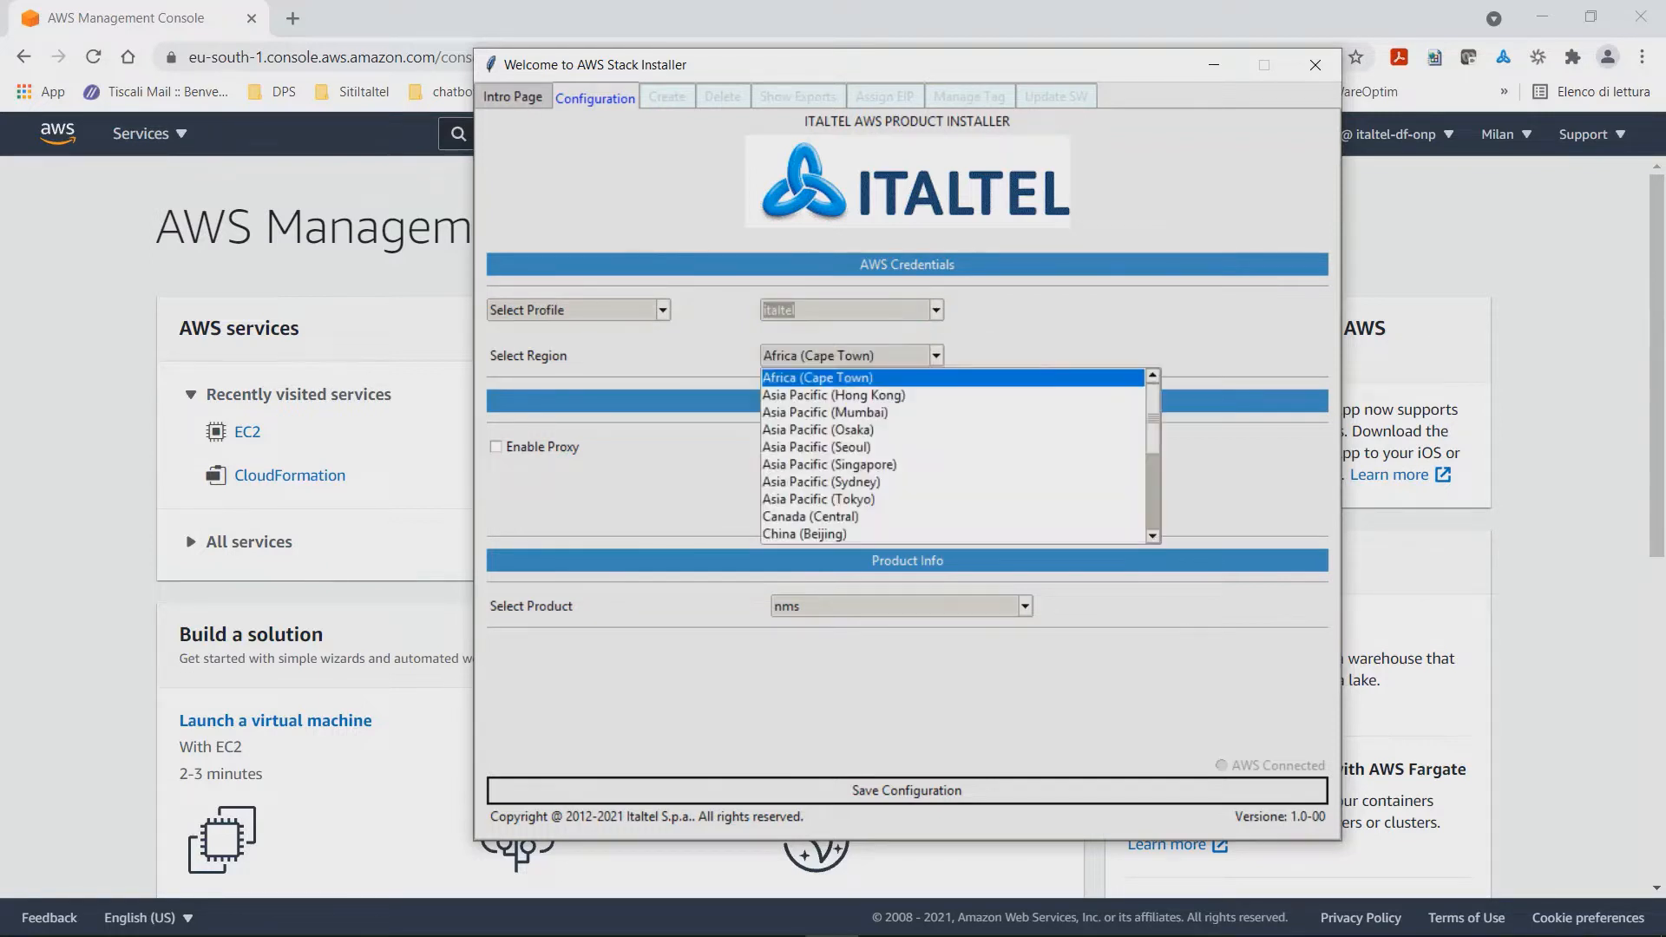
scroll(920, 465, down, 1)
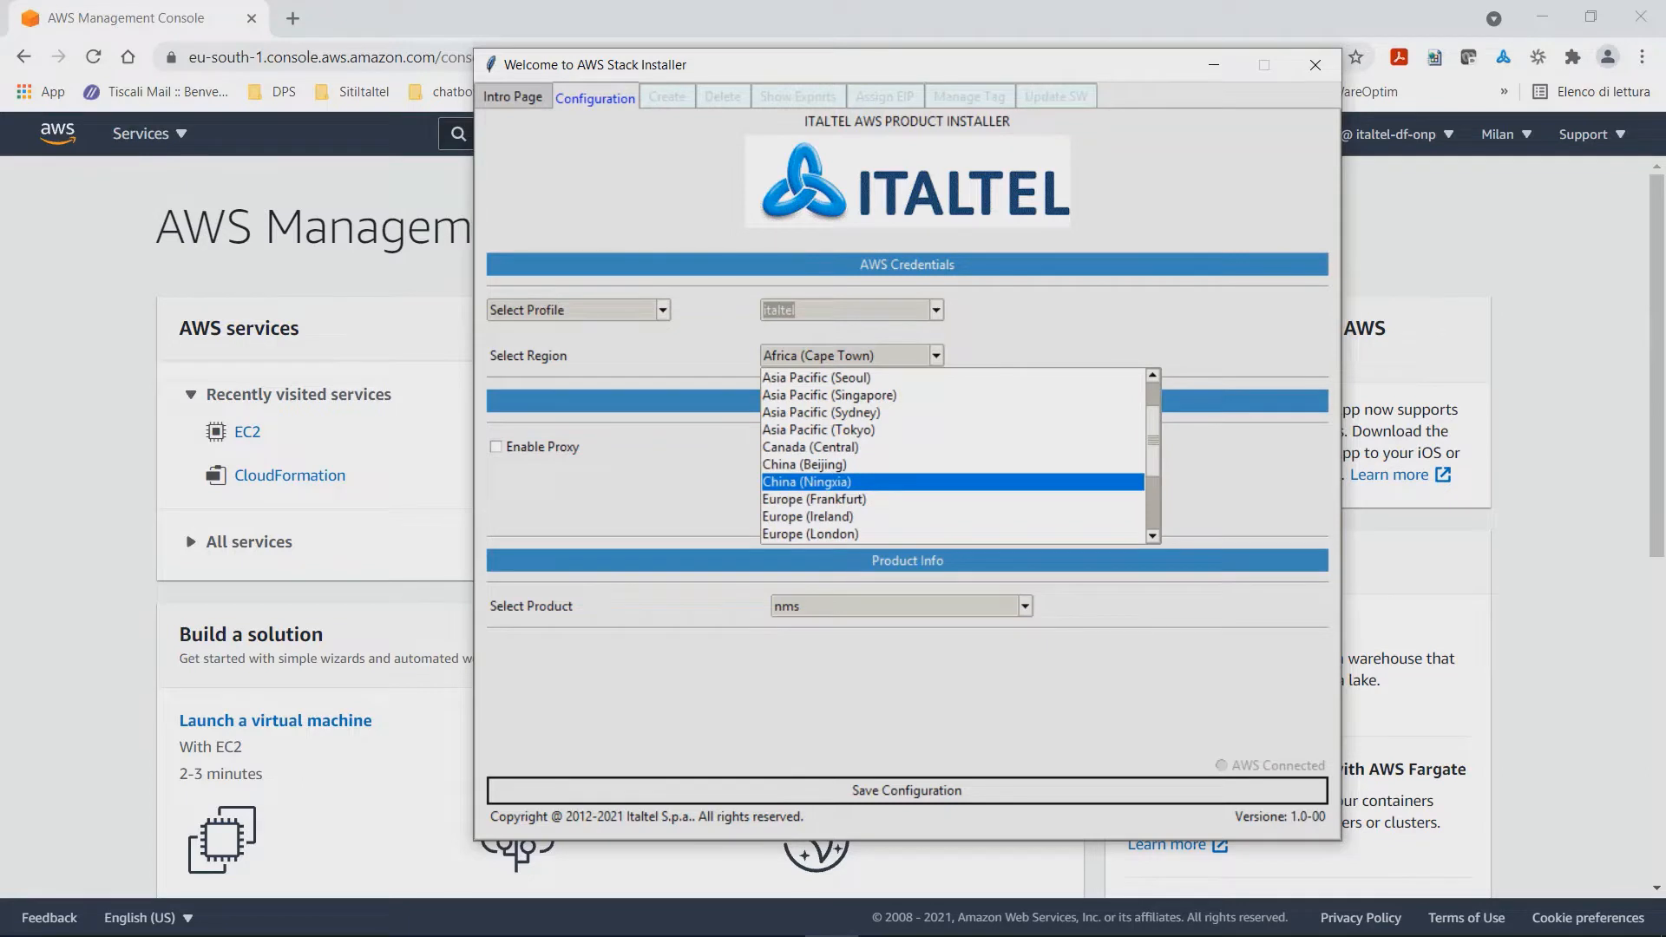
scroll(920, 482, down, 1)
click(920, 481)
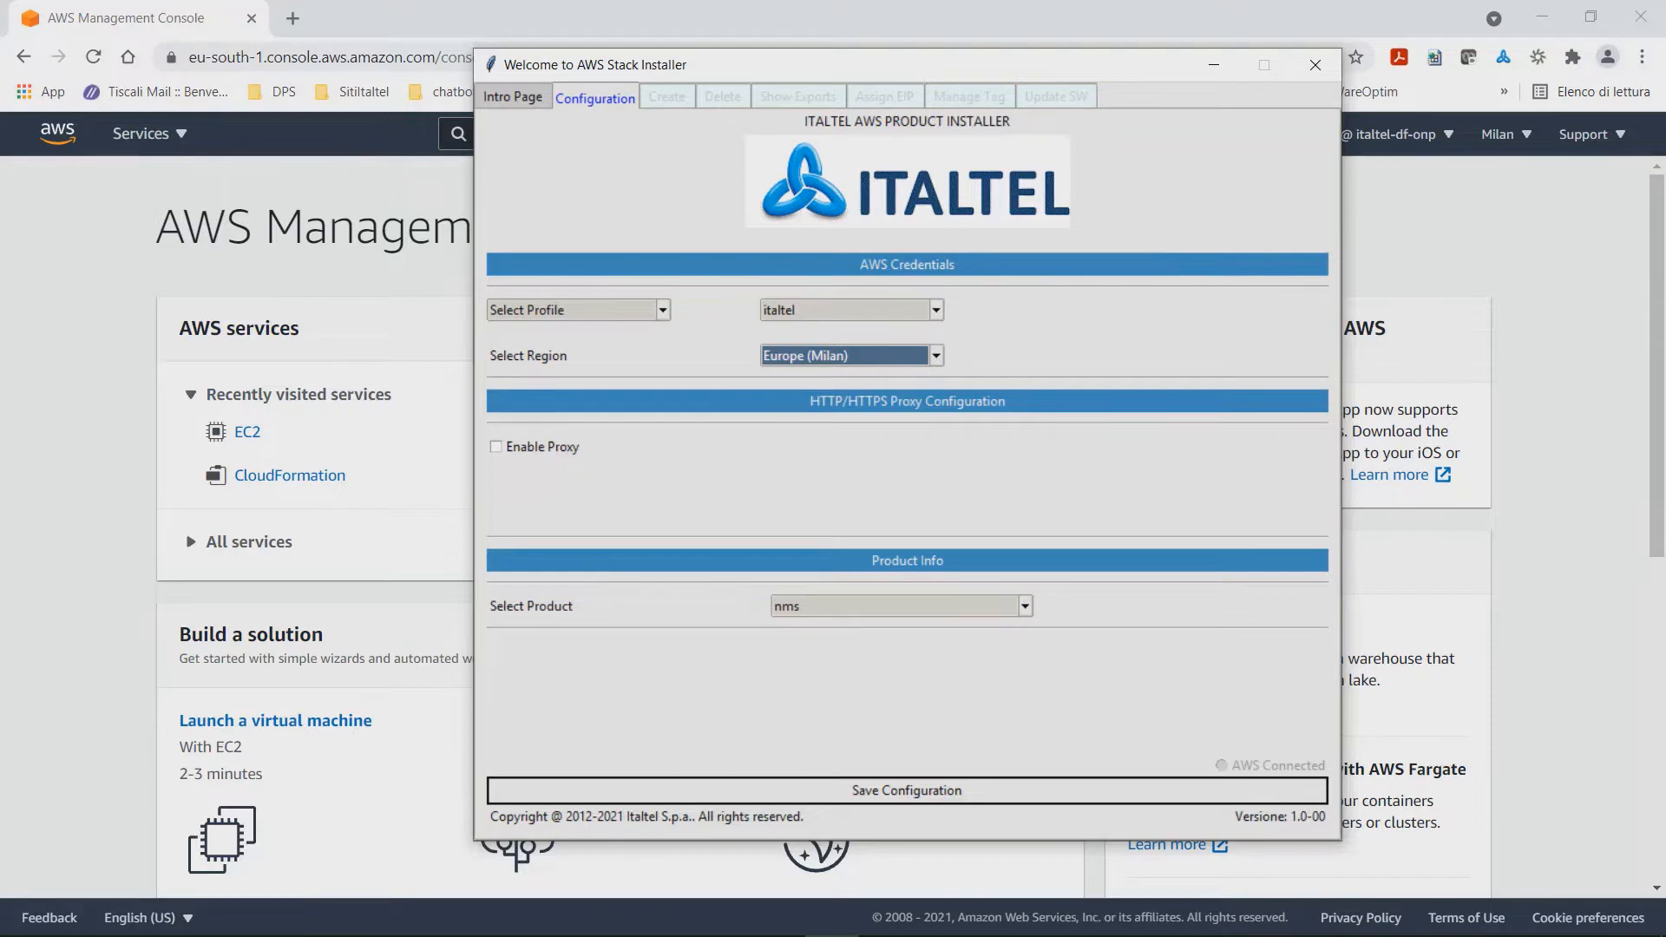
- Choose nms as the product to install and save the configuration
click(1025, 607)
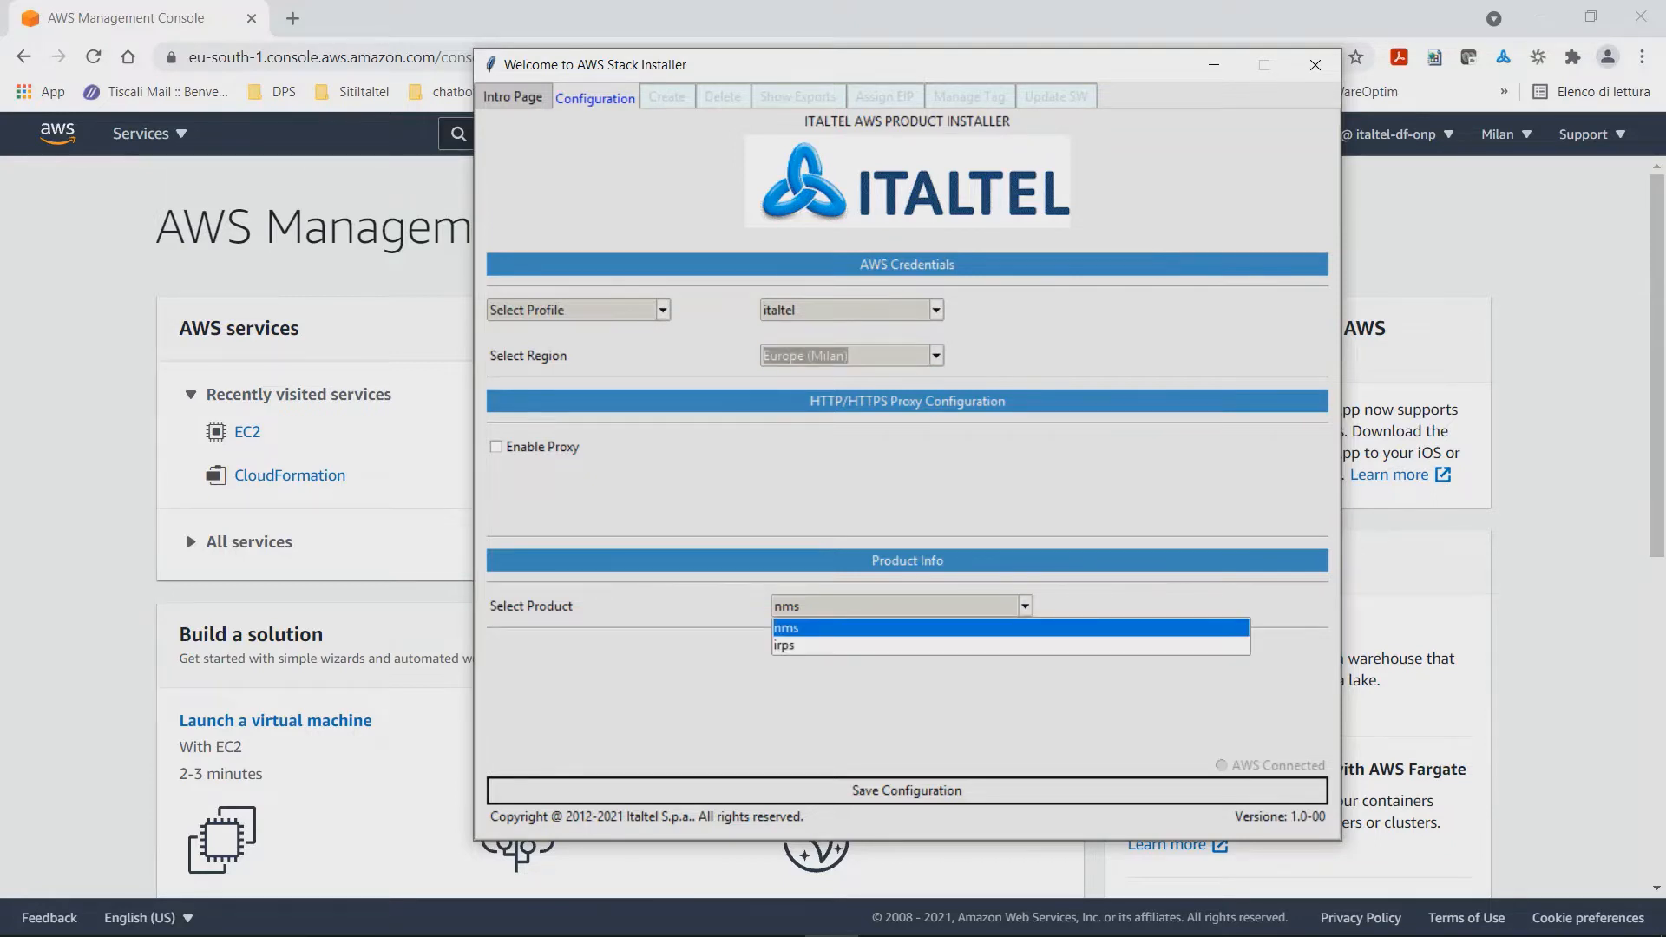
key(Down)
key(Up)
key(Down)
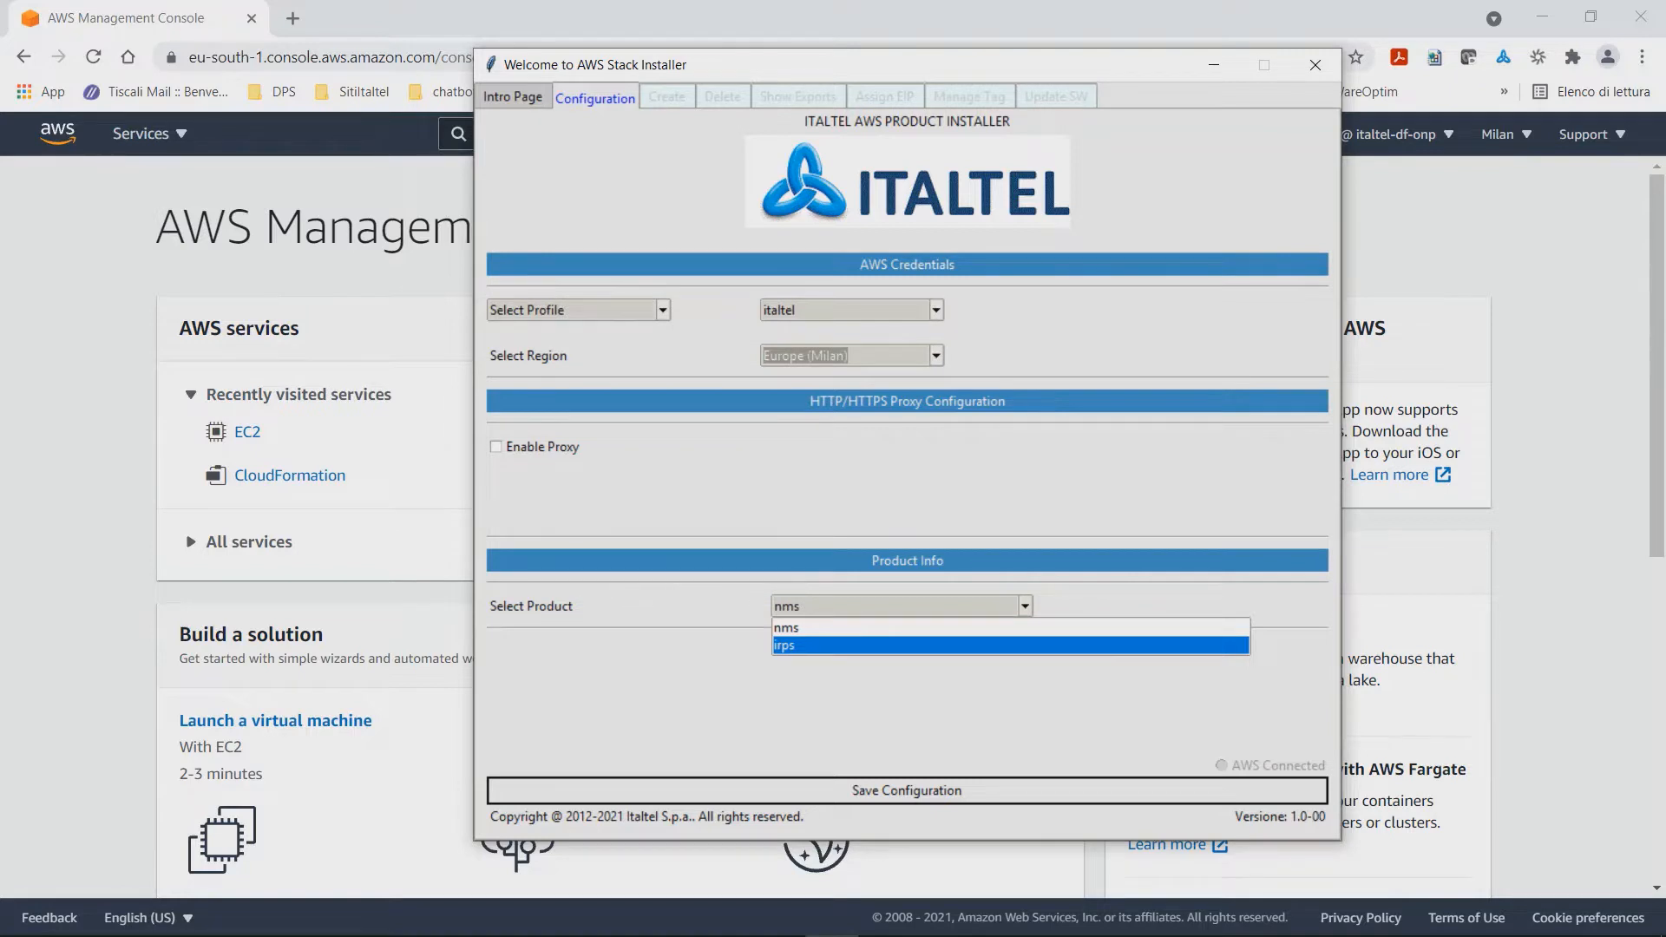
key(Up)
key(Return)
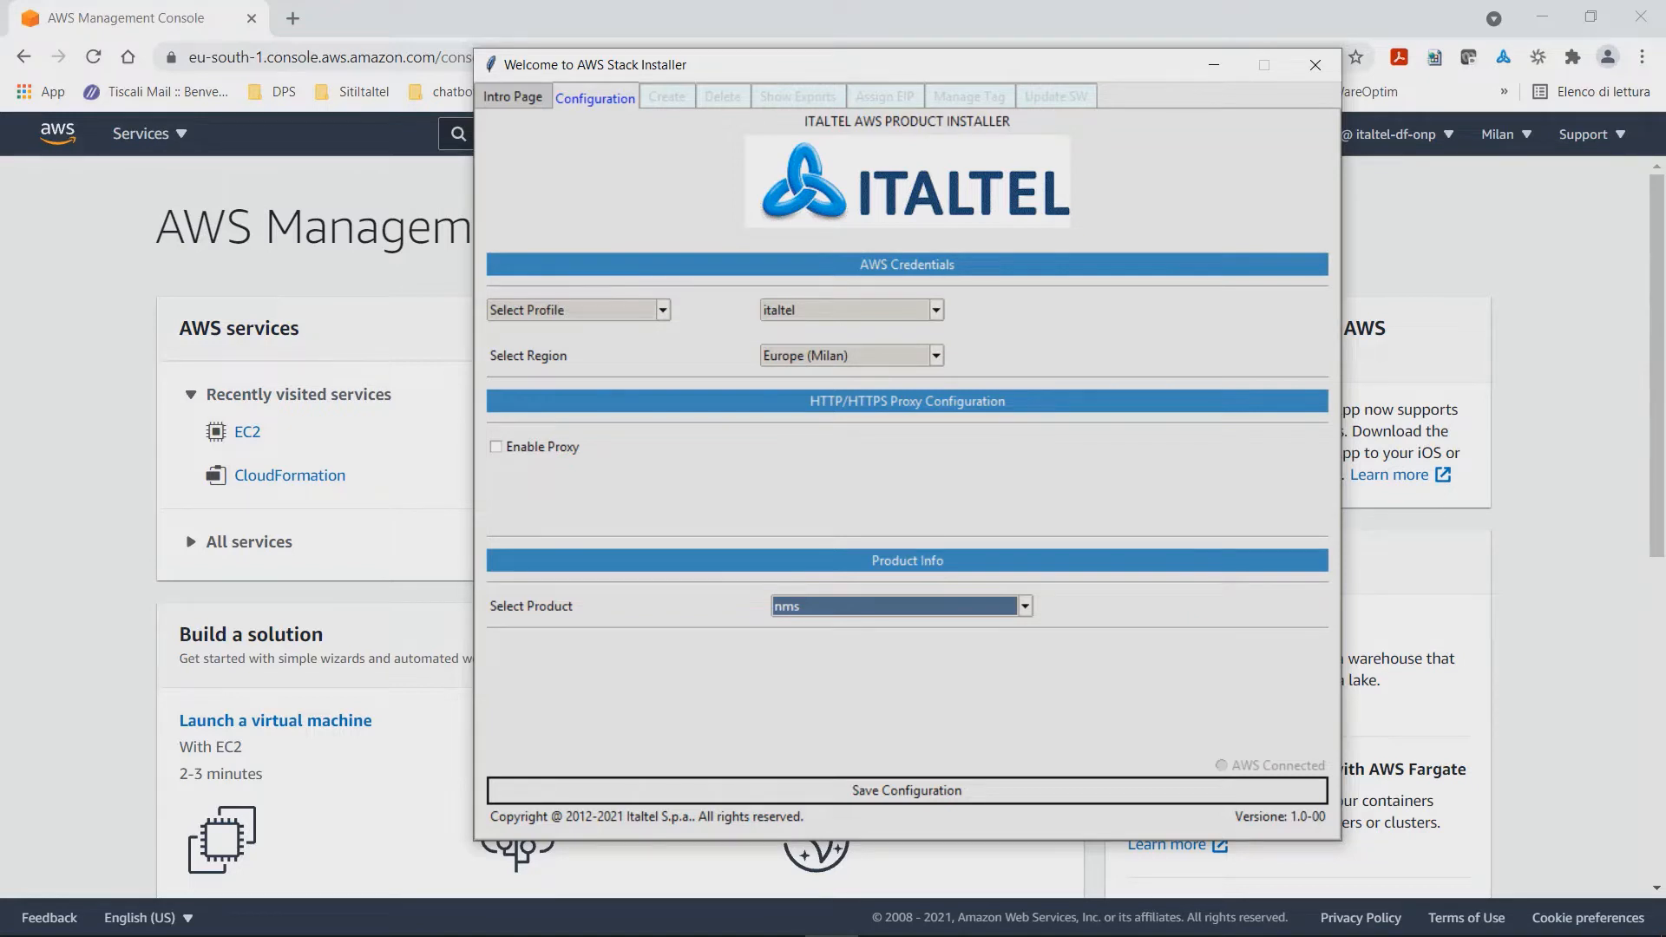
click(907, 791)
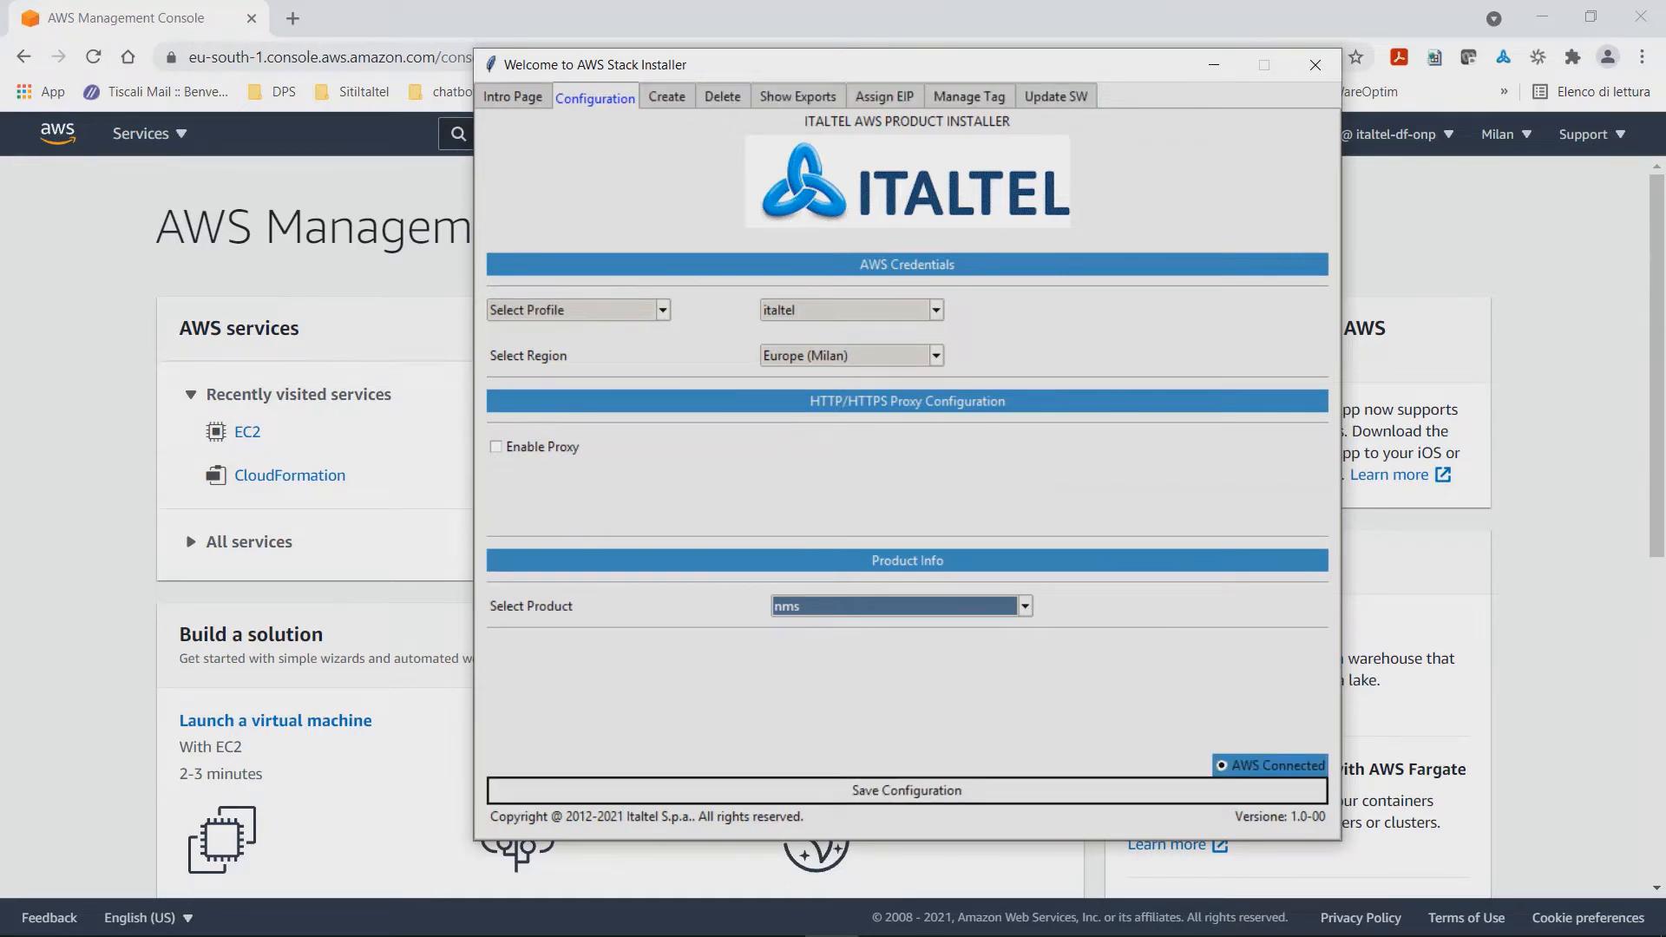
- Fill in the product creation form with network element name nms, stack prefix nms-stack and IAM role NMS-CI-IP-HA
click(667, 97)
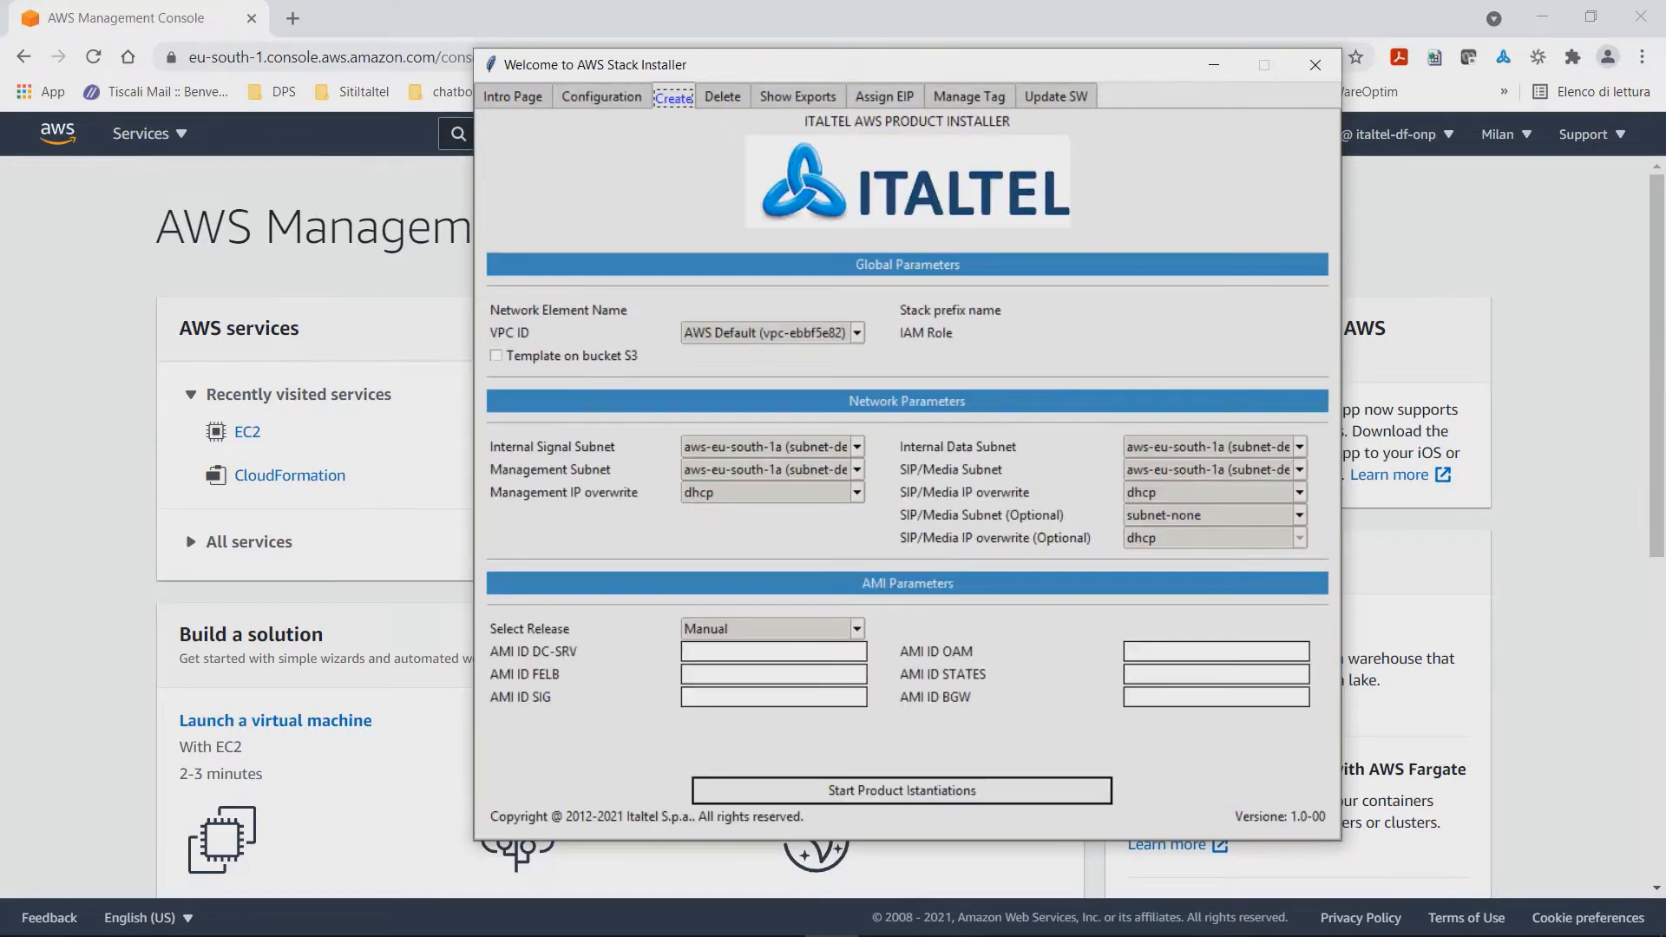
click(764, 310)
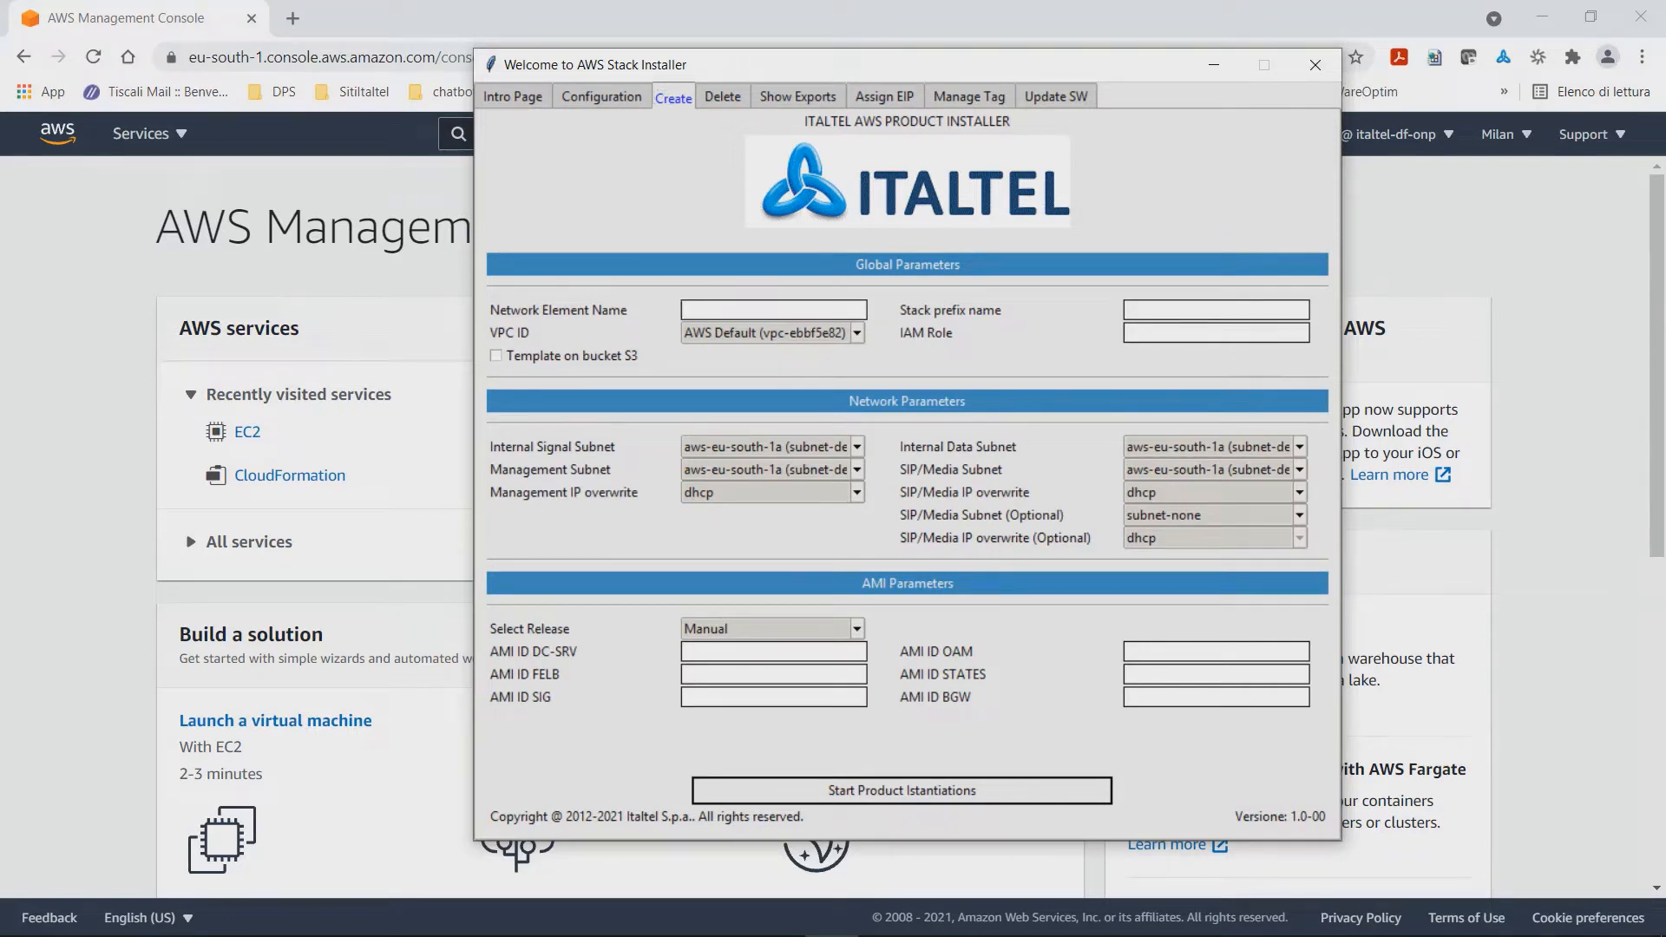
text(nms)
click(1216, 310)
text(nms-stack)
click(1215, 333)
text(NMS-CI-IP-HA)
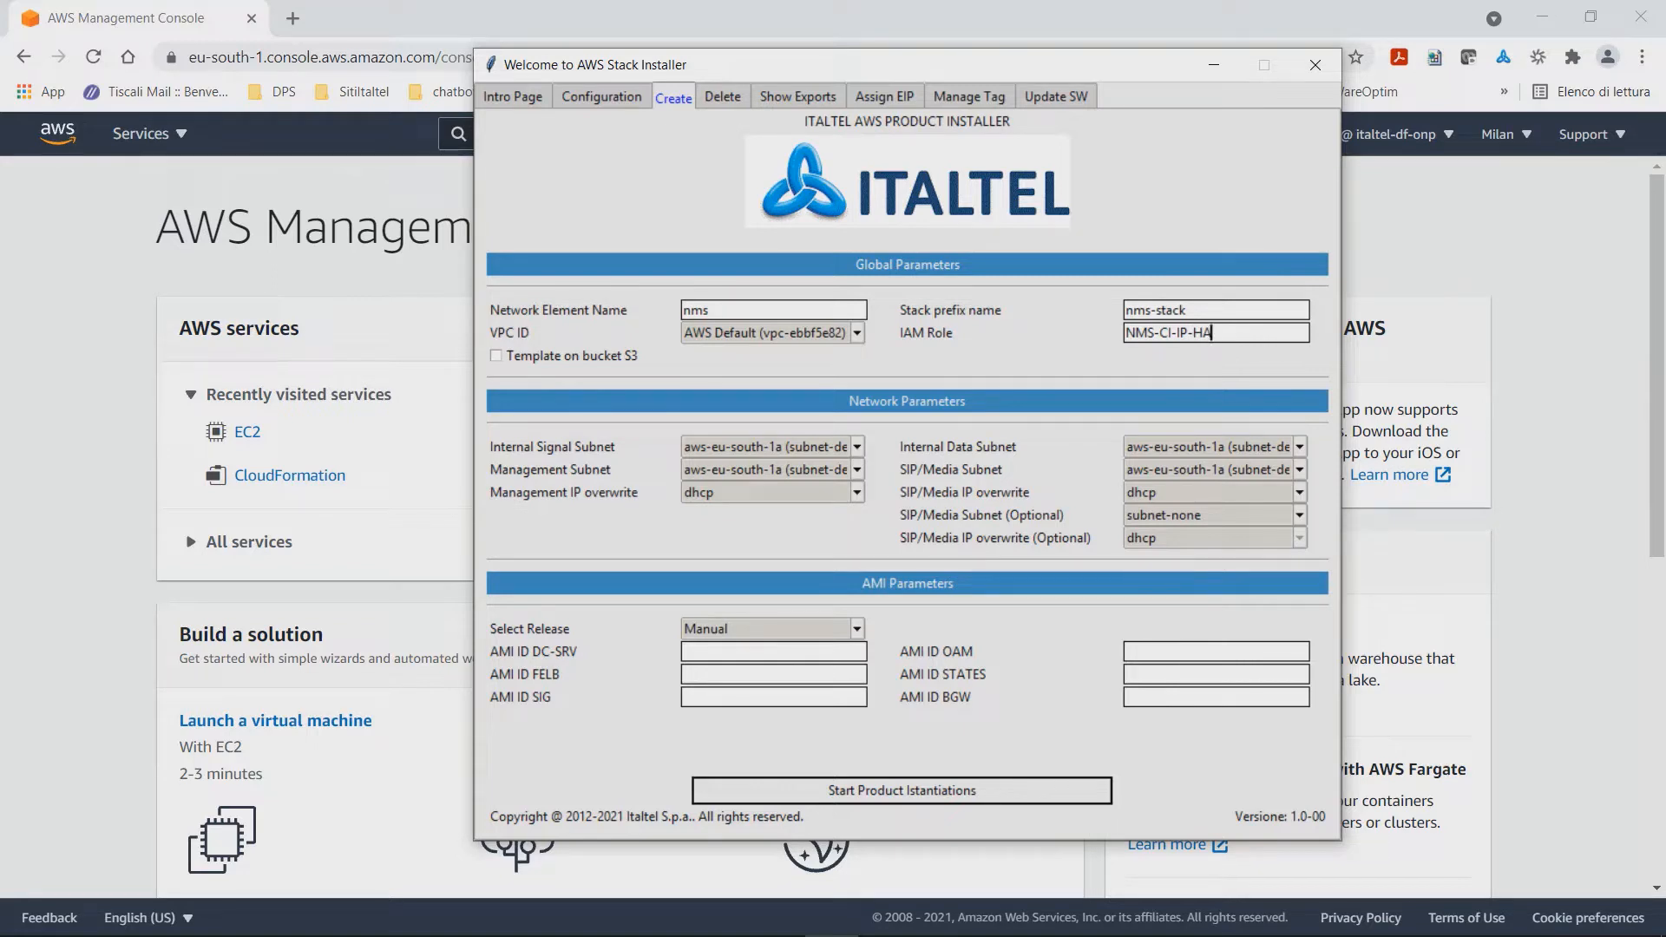
- Set the VPC for the new product to rehost-nms-ci
click(857, 333)
key(Down)
key(Down)
key(Down)
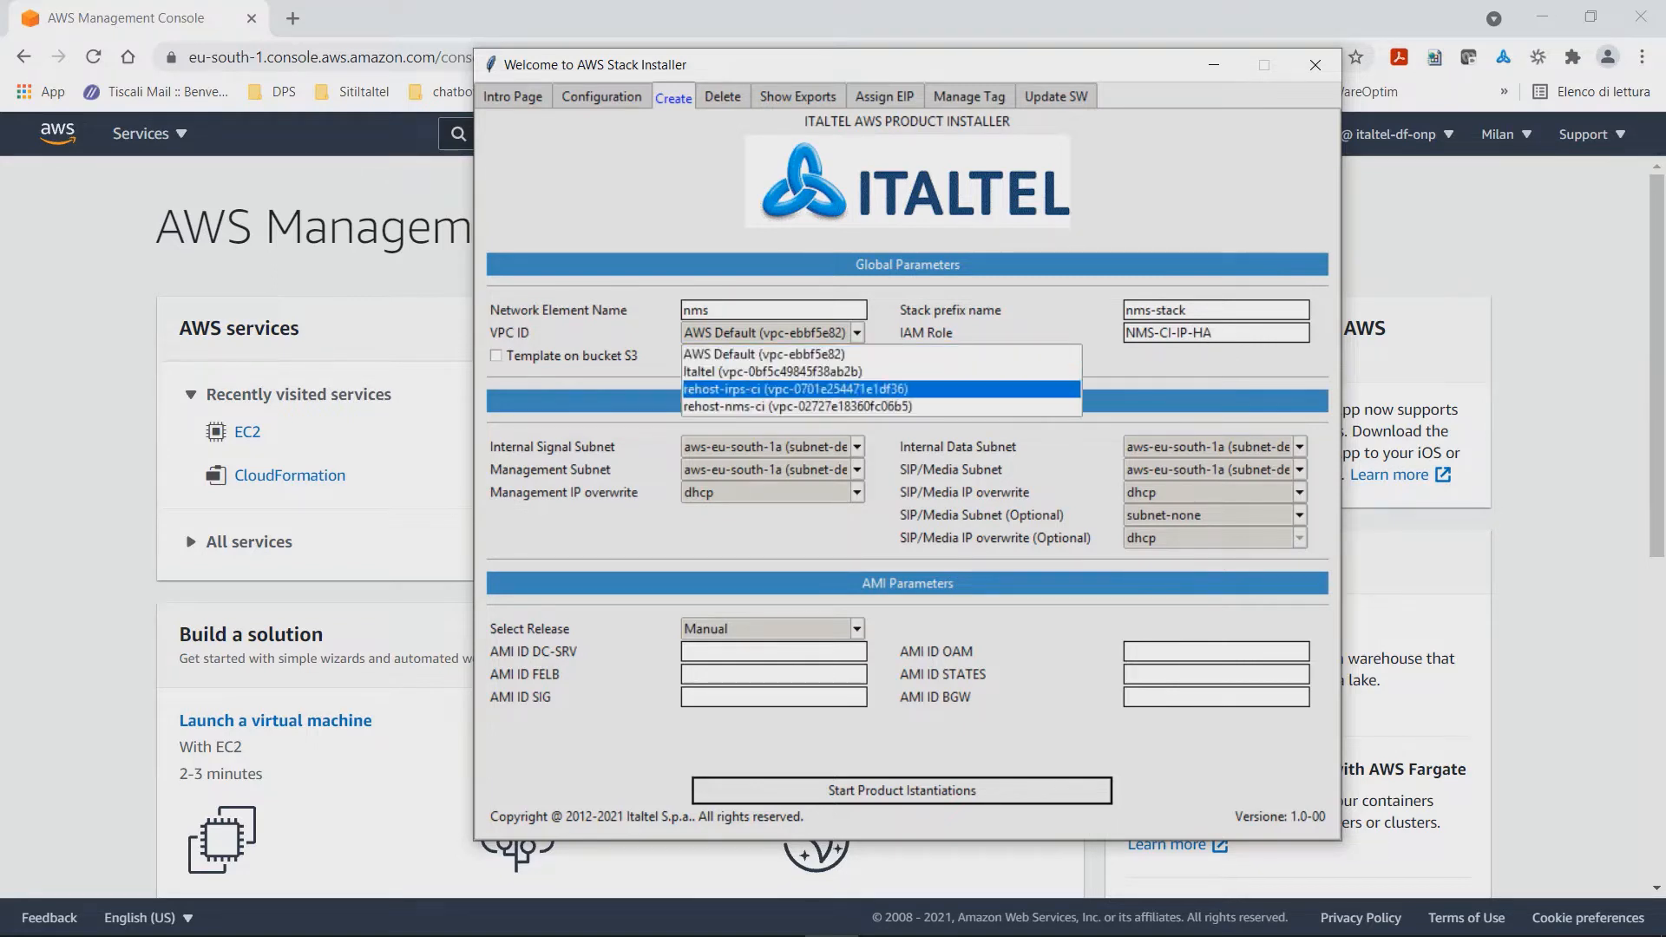
key(Return)
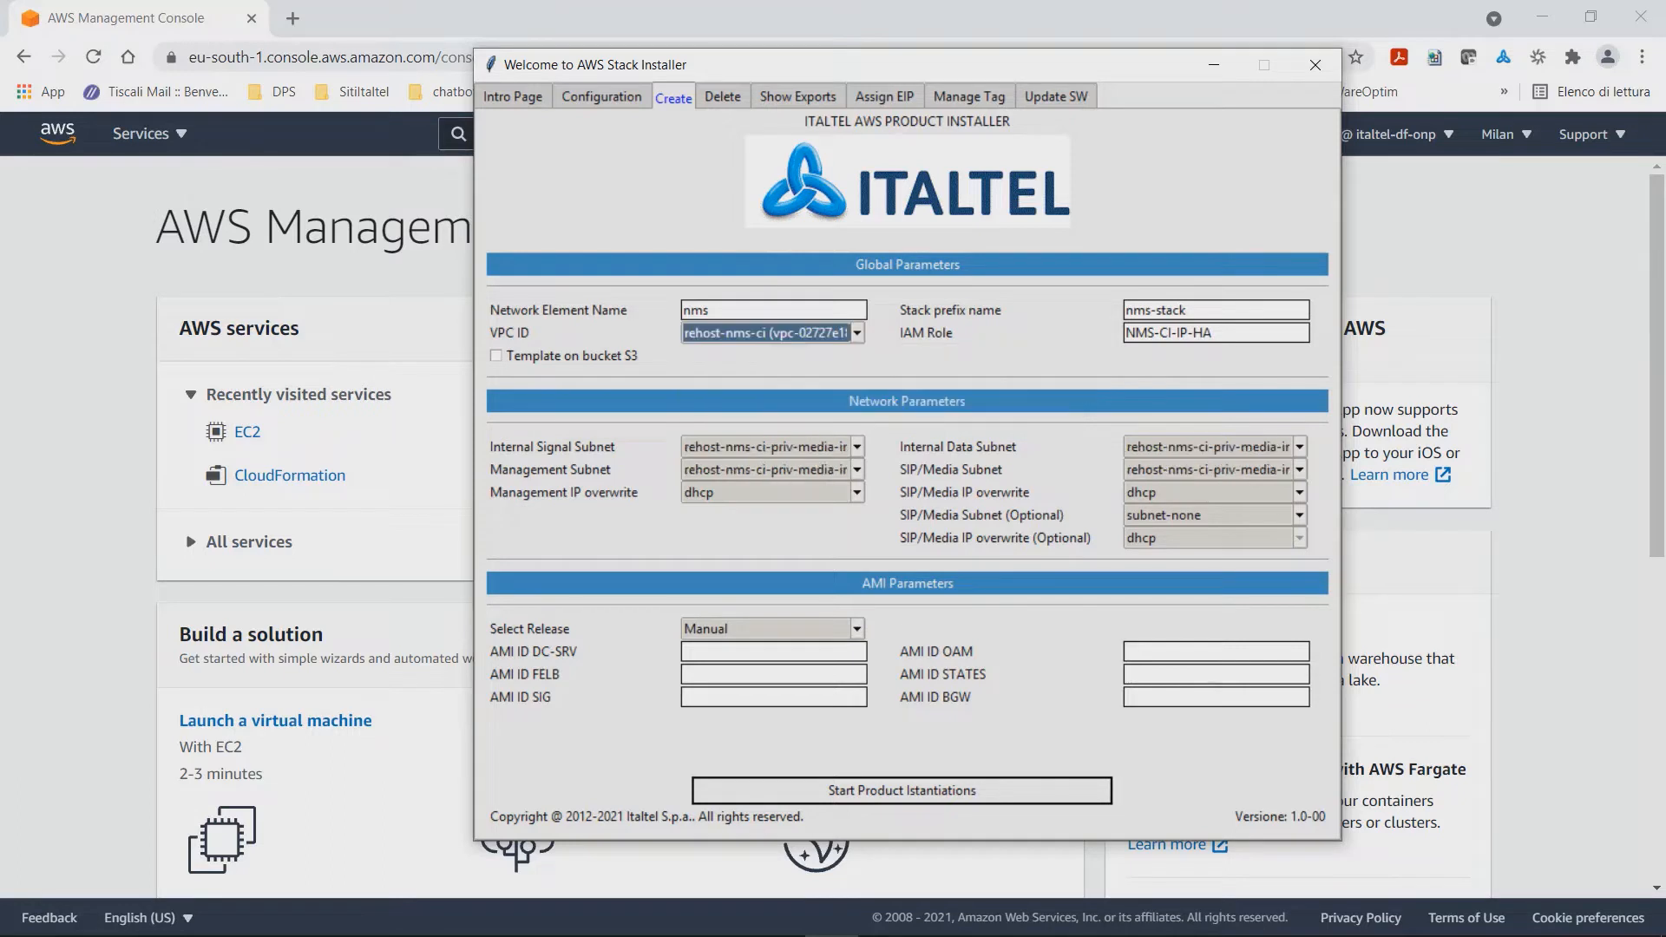
- Assign subnets: rehost-nms-ci-priv-signaling for internal signal, rehost-nms-ci-pub for management and rehost-nms-ci-priv-sip-media for SIP/Media
click(858, 447)
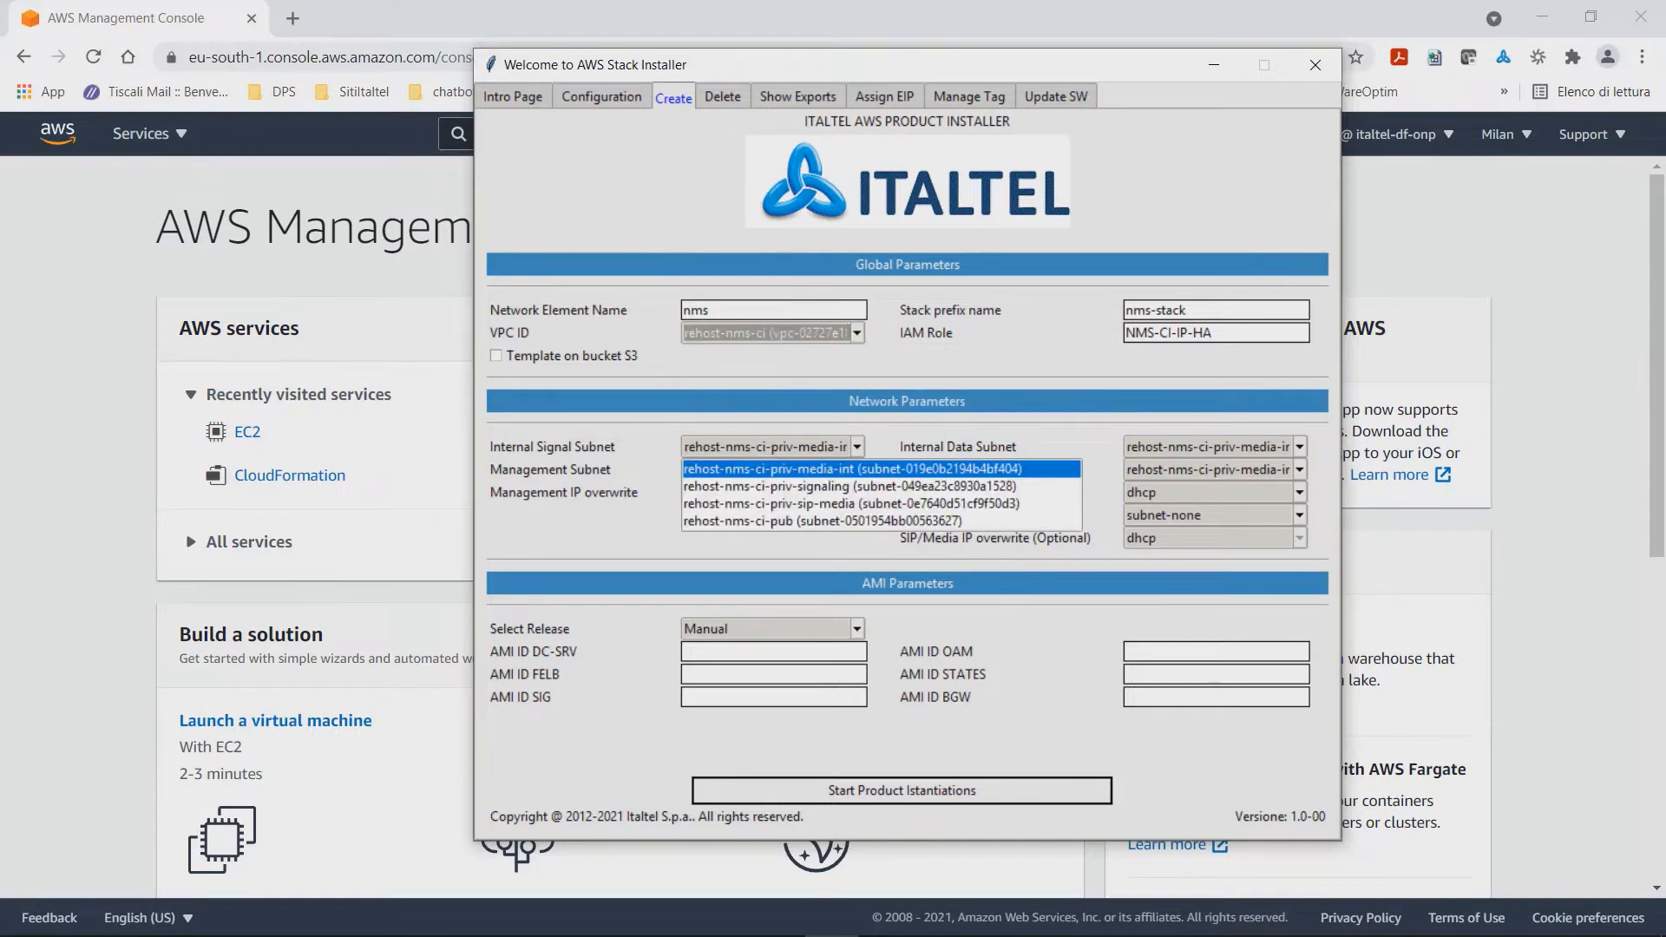
key(Down)
key(Return)
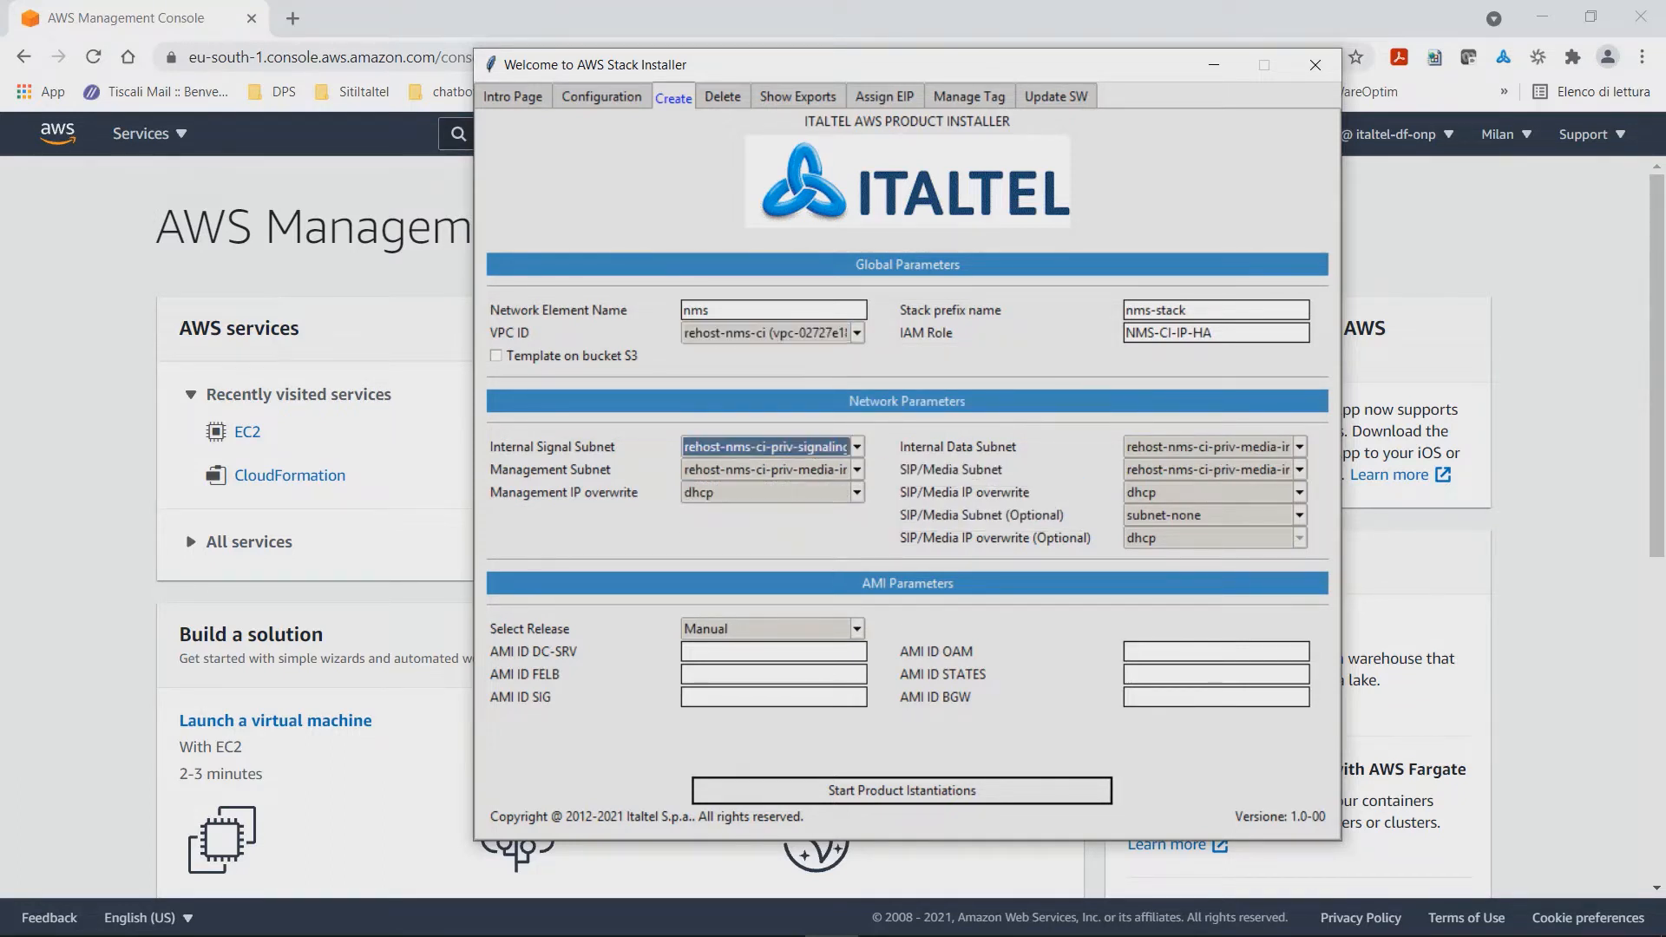
click(858, 469)
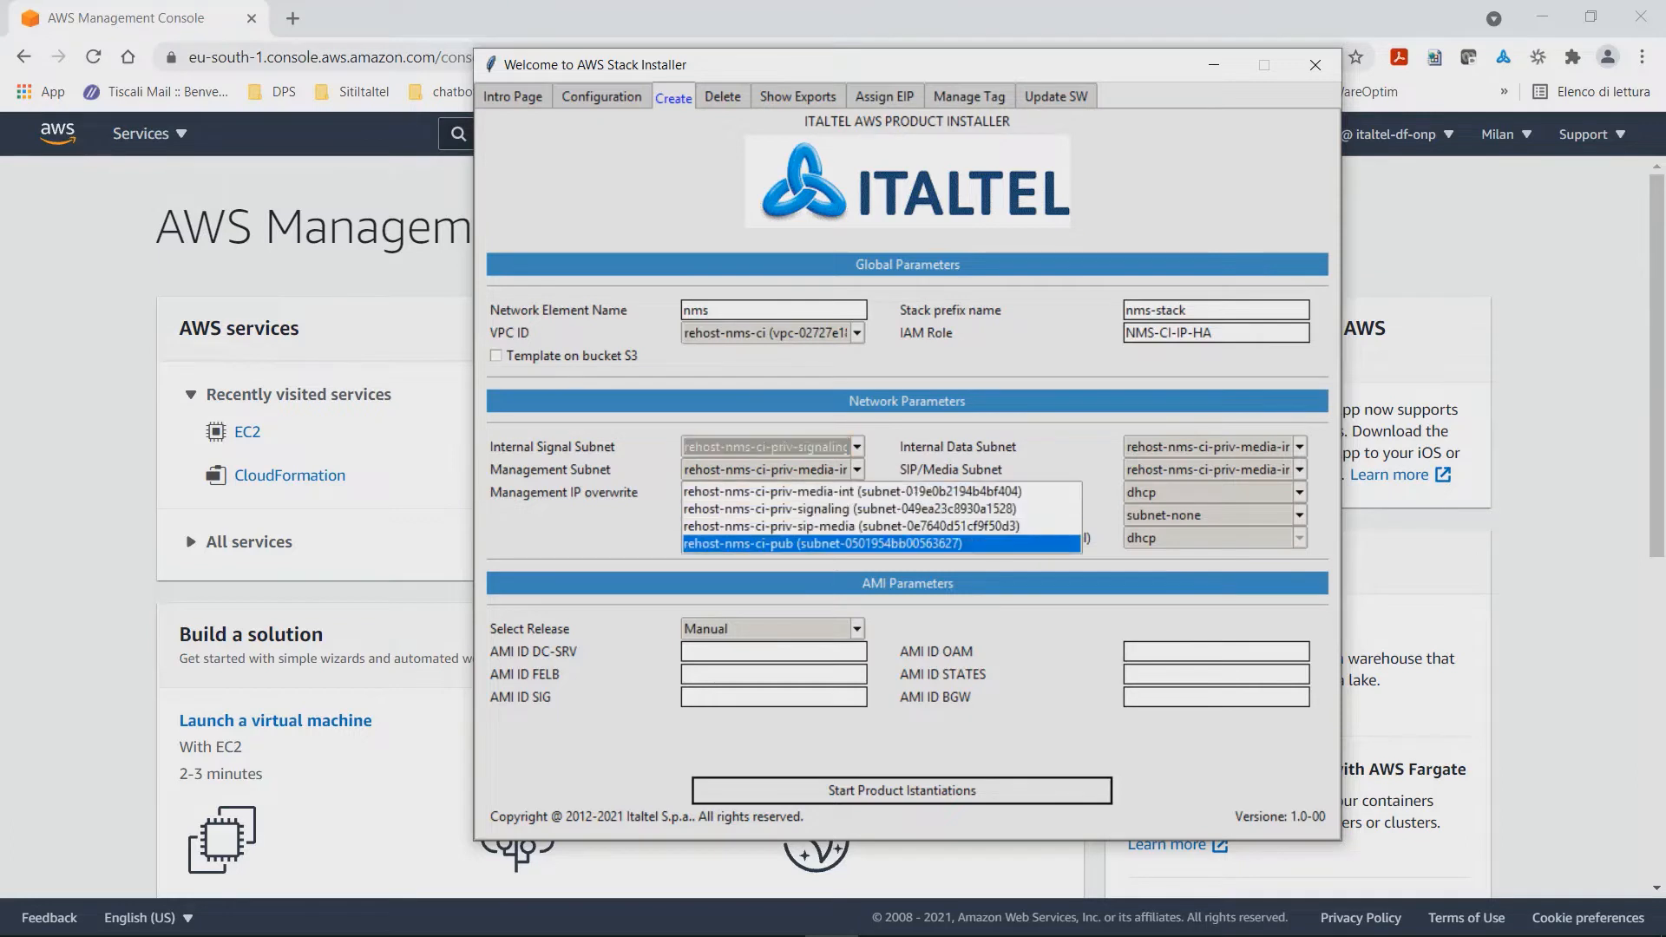
click(825, 544)
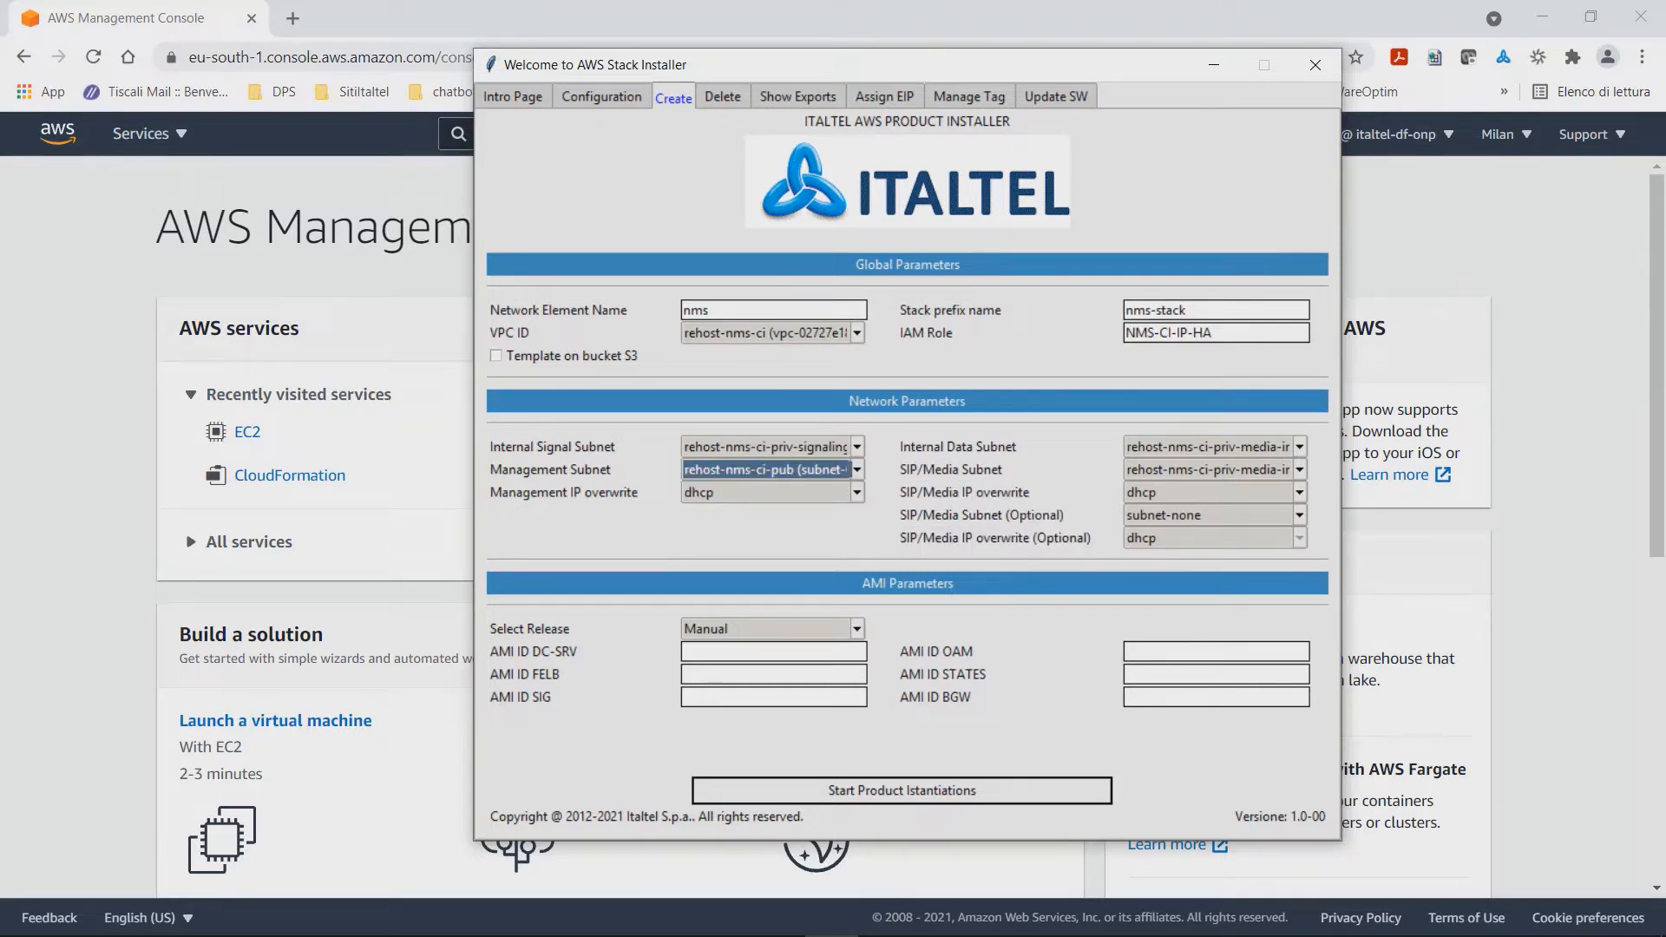
click(1299, 470)
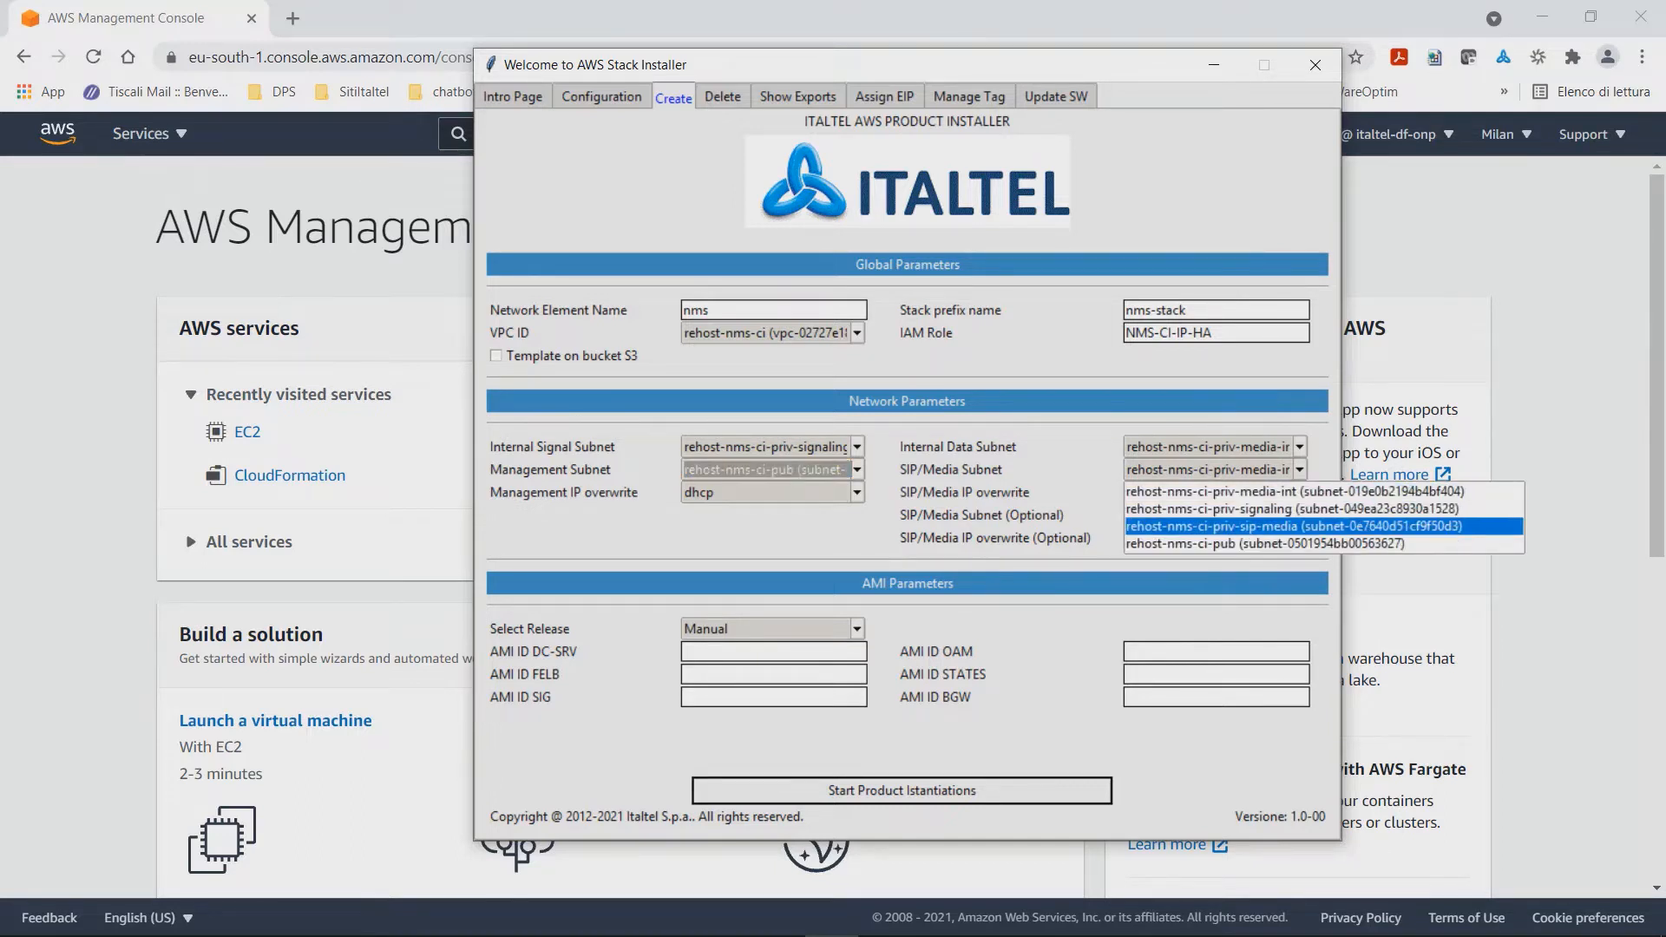
click(1293, 527)
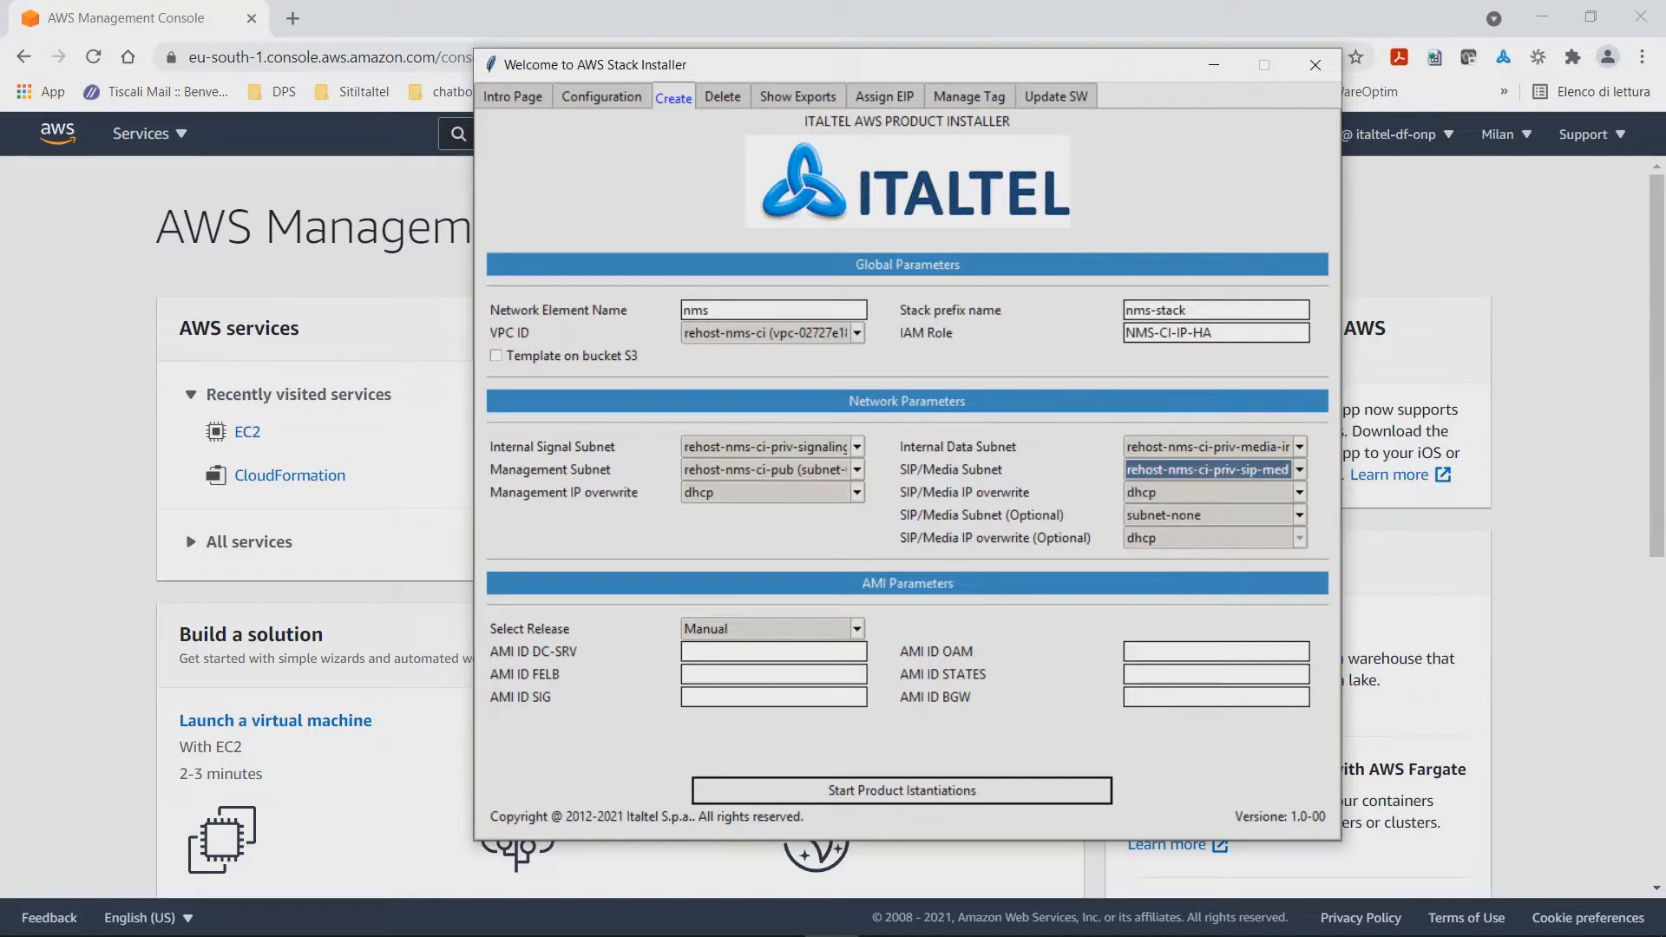
- Try IP overwrites of 192.168.0.8 for management and 192.168.0.21 for SIP/Media, returning each to dhcp
click(857, 492)
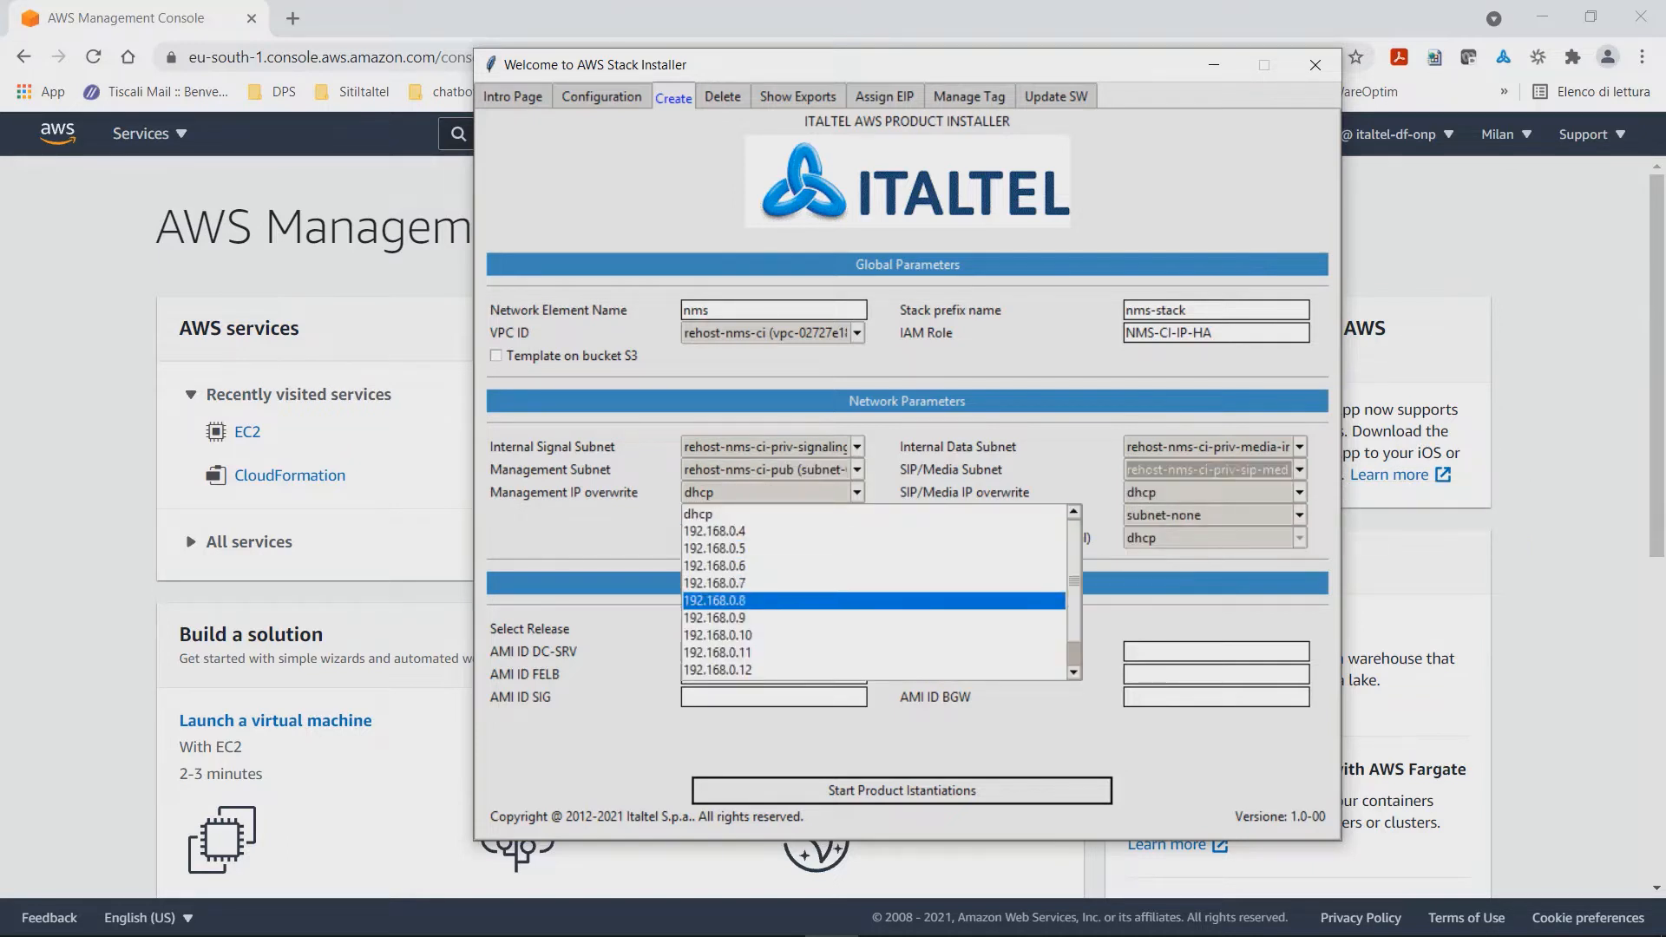
click(781, 601)
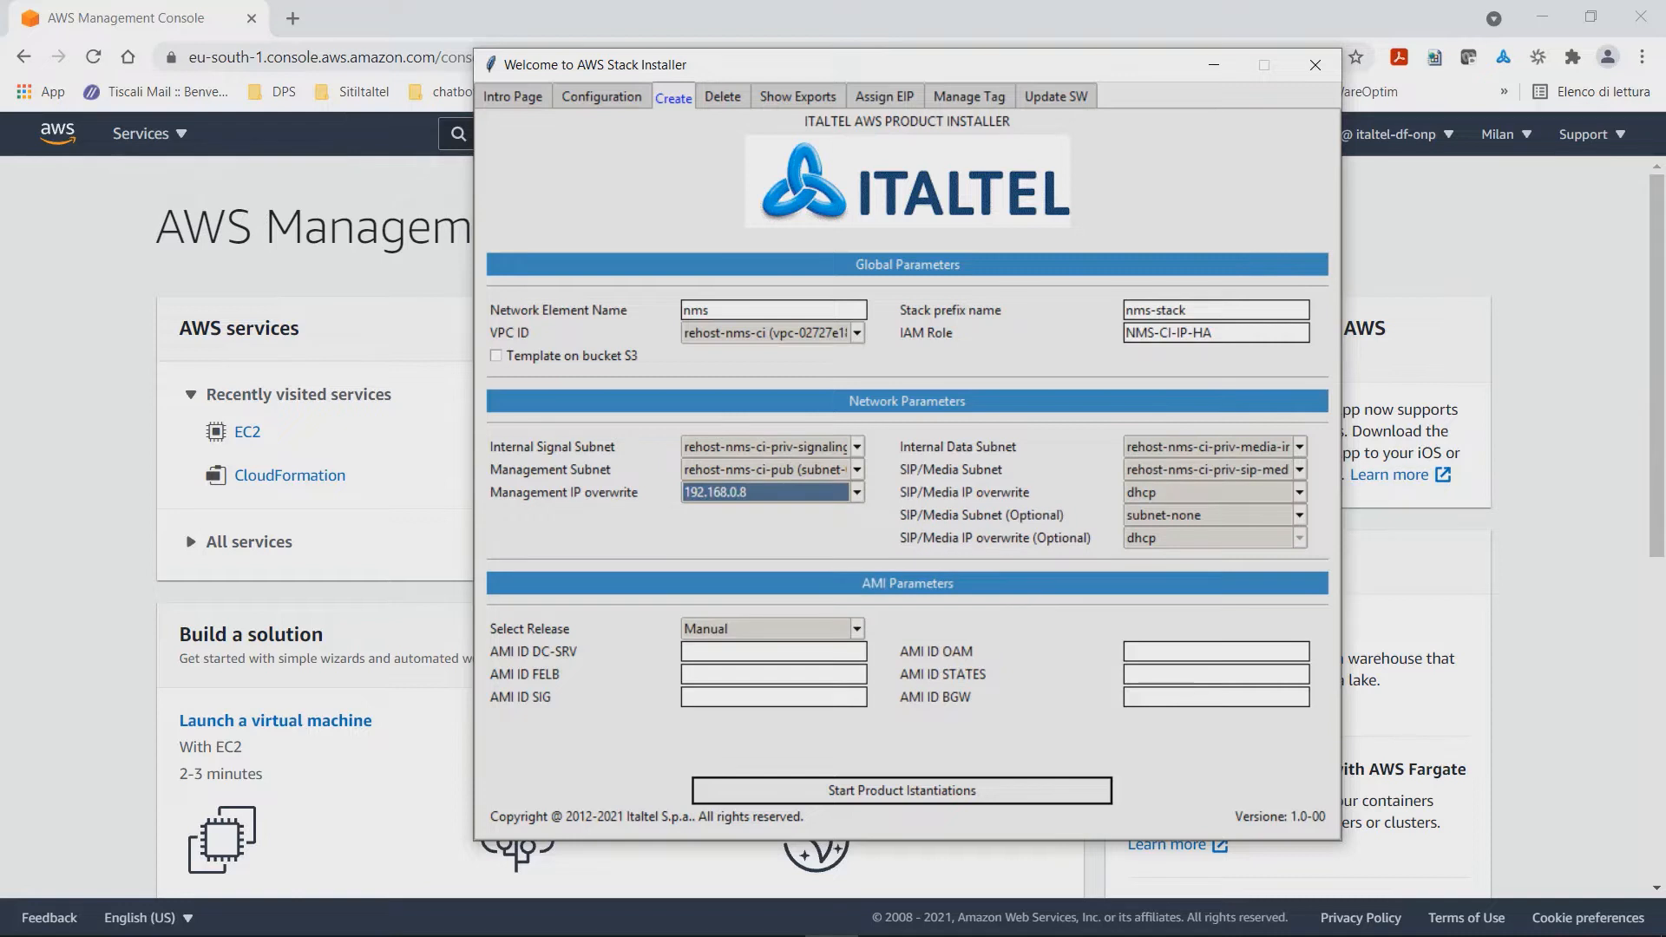
click(857, 492)
key(Return)
click(1299, 492)
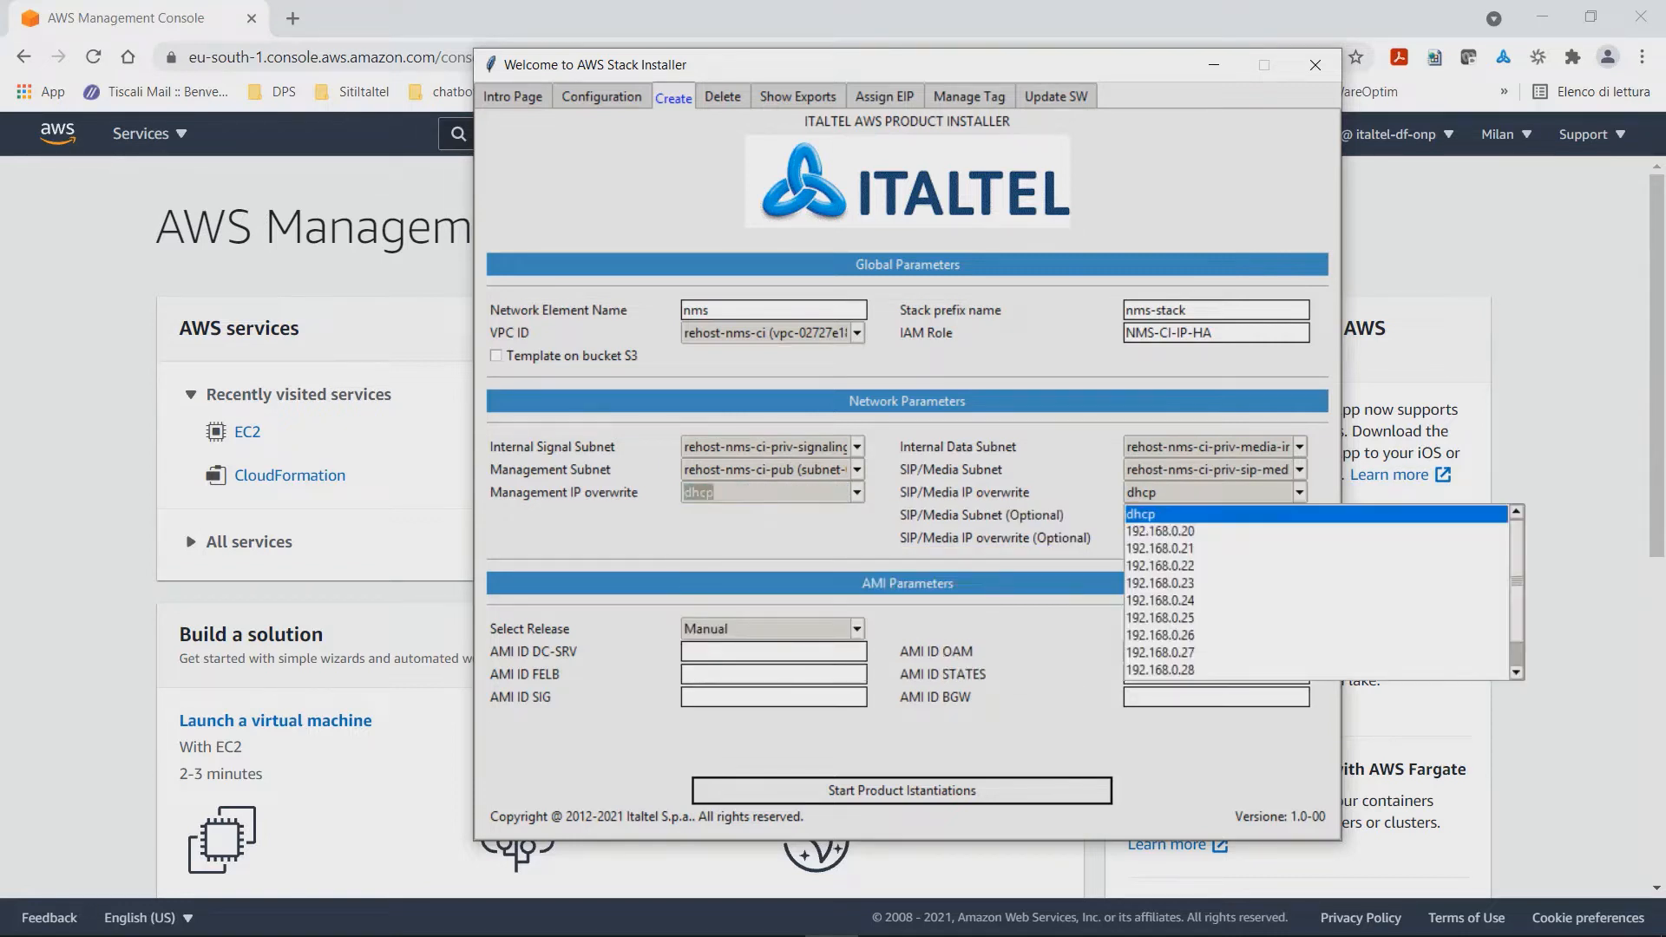
click(1215, 550)
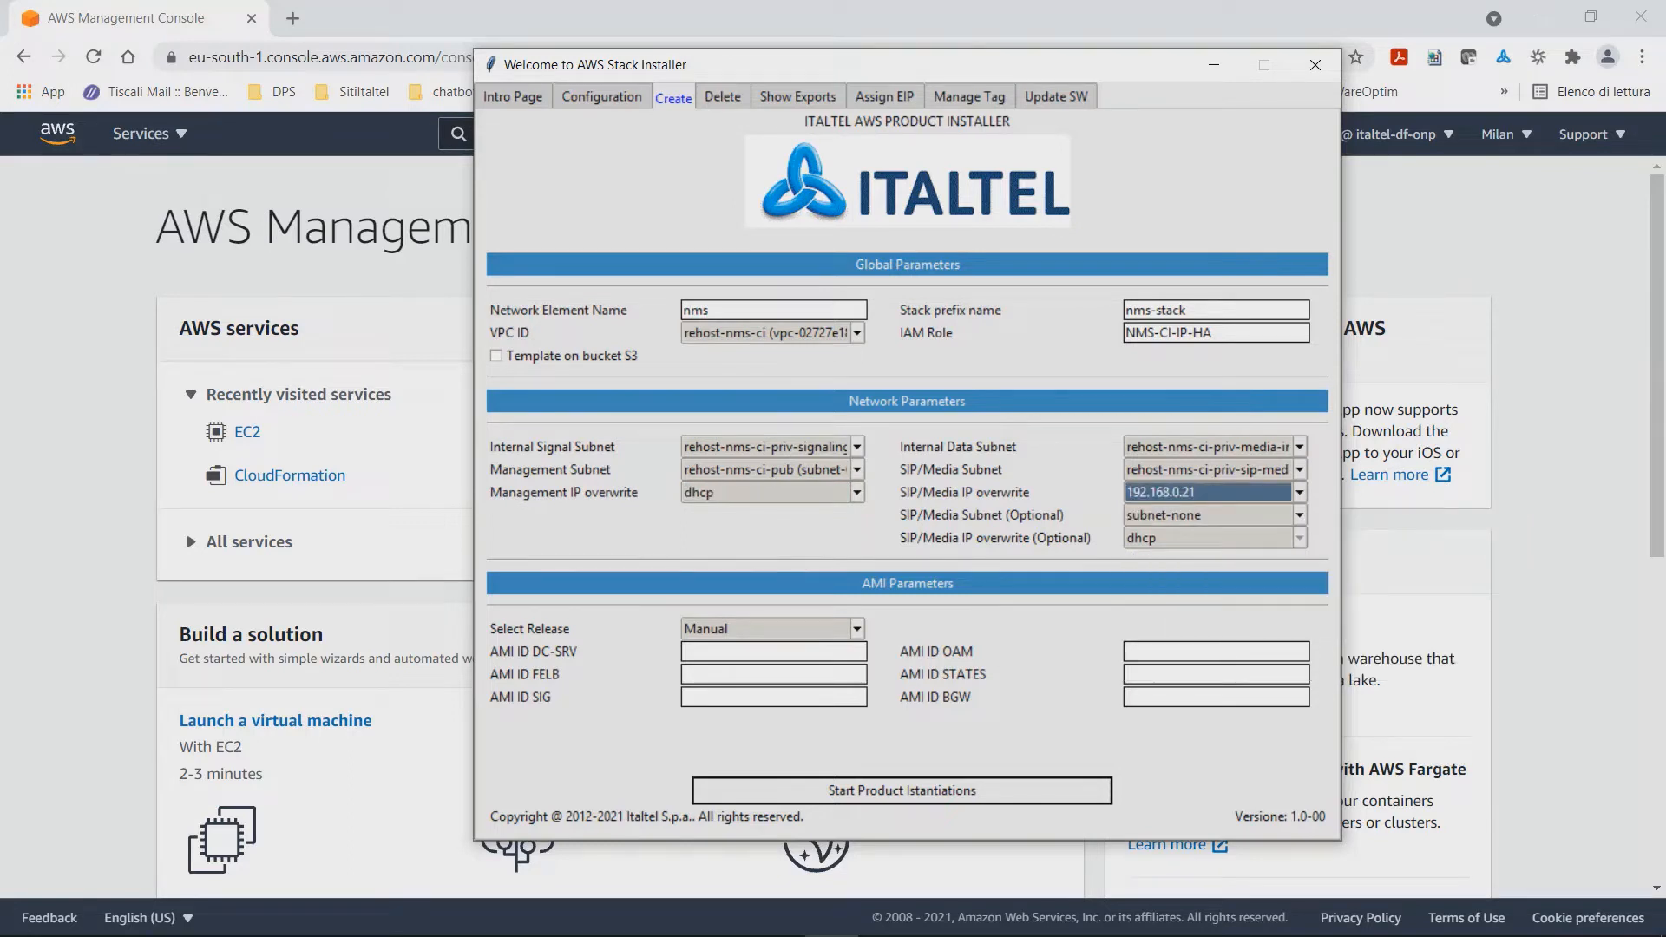
click(1299, 492)
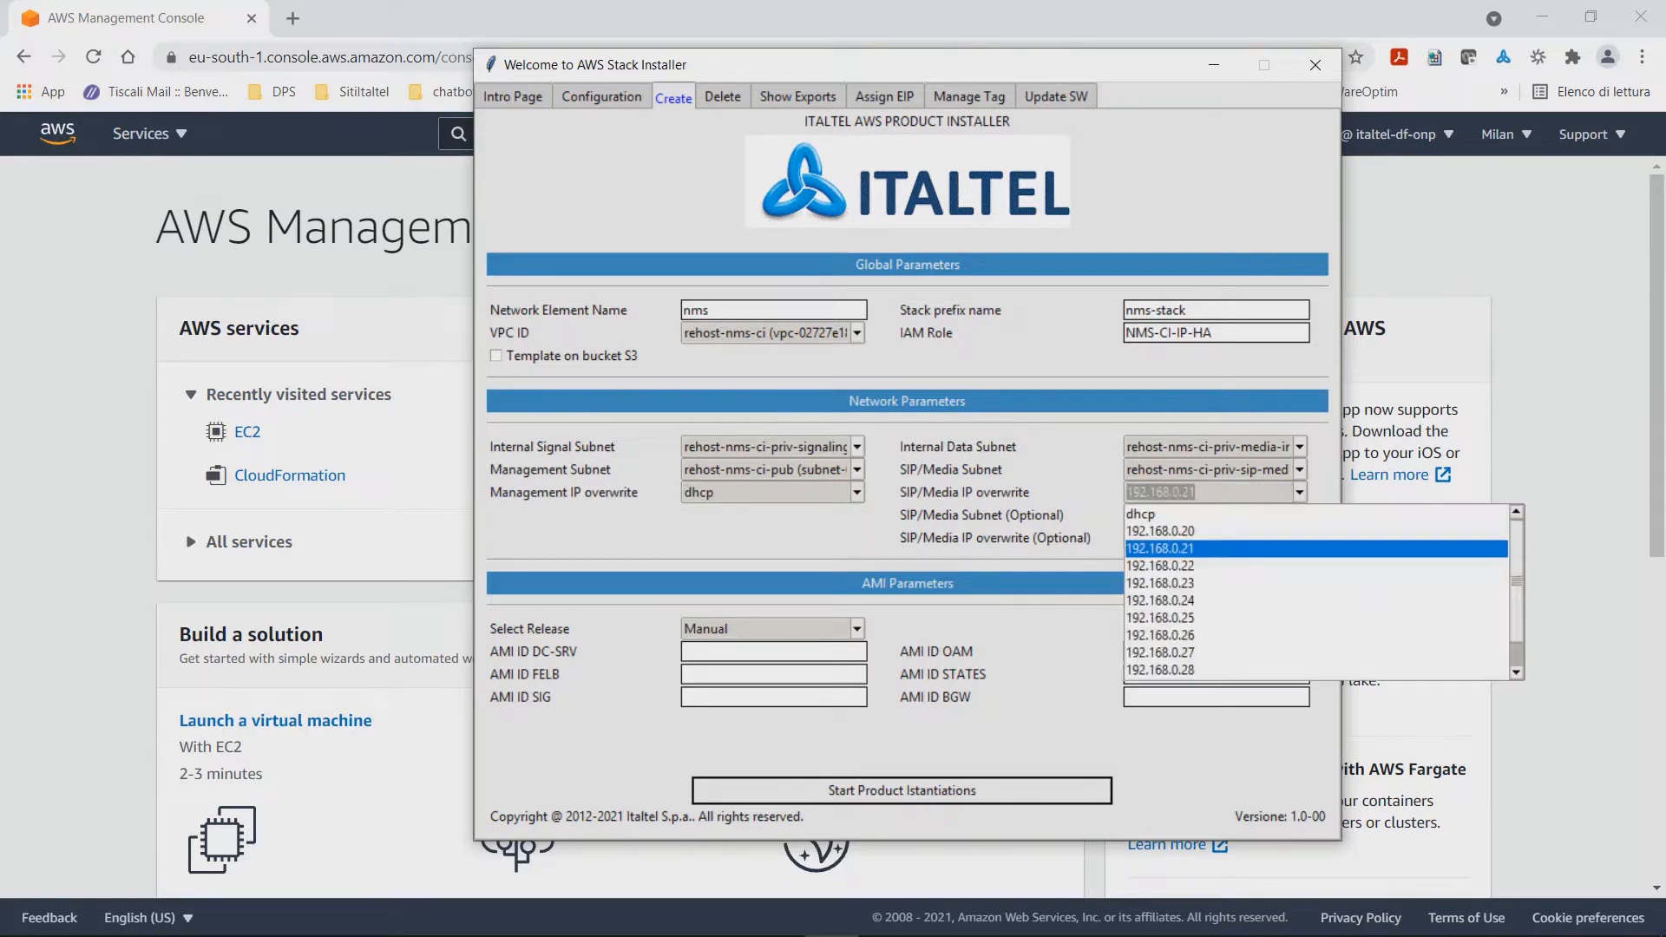
key(Return)
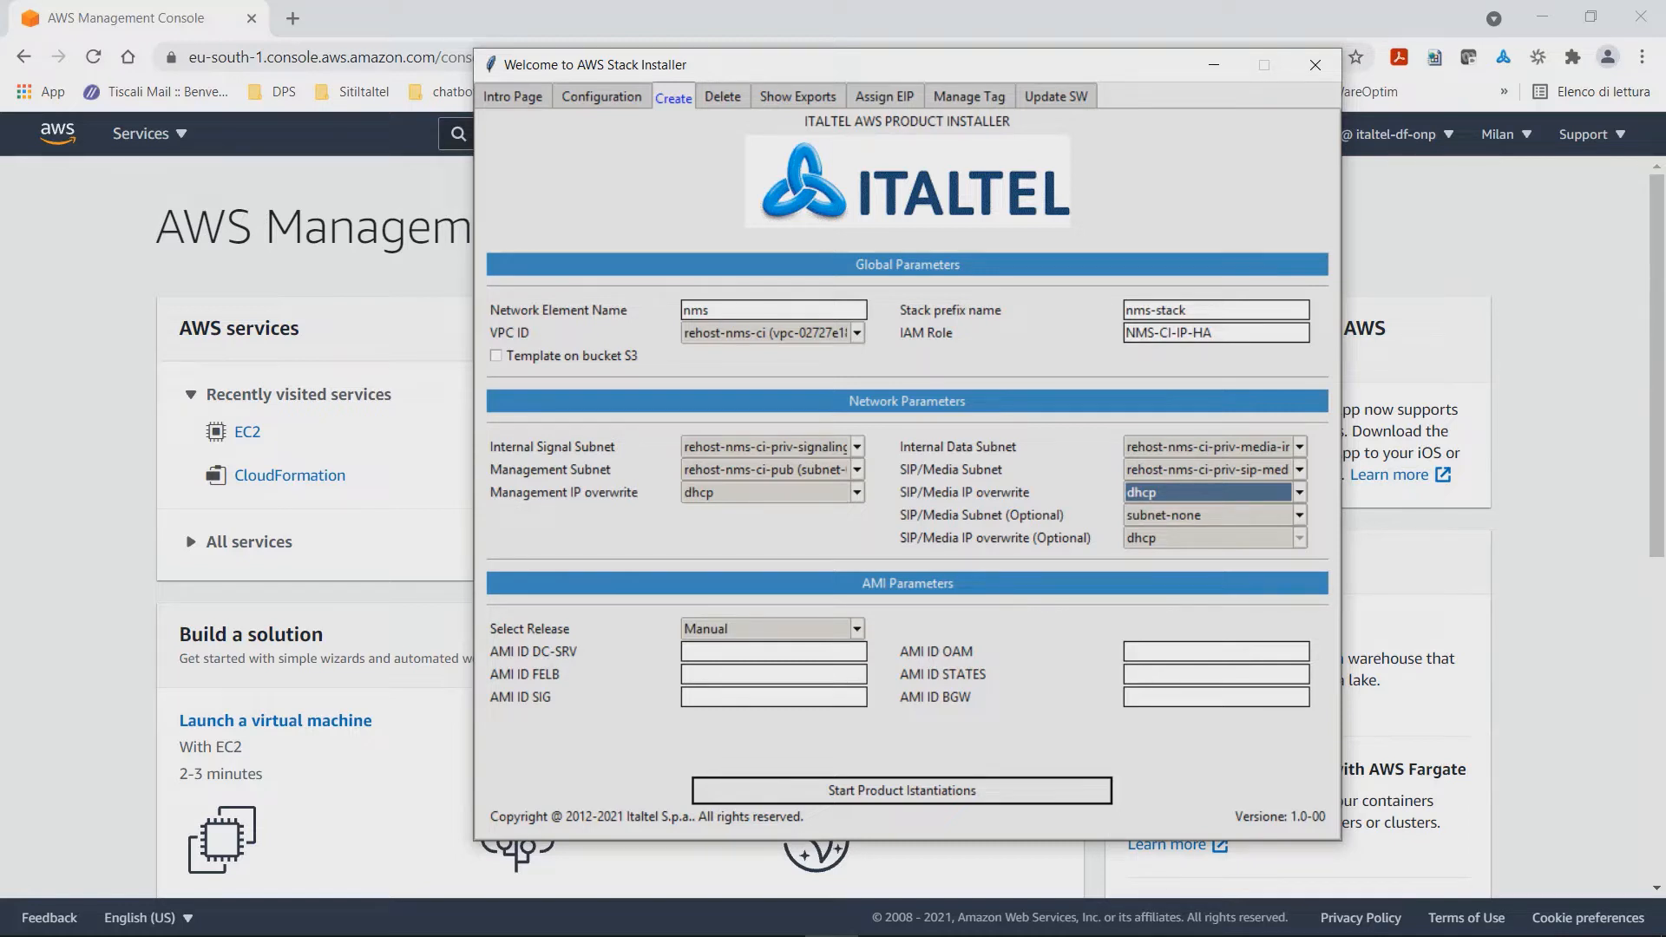
- Select release 5.2.0-20210604 for the AMI parameters and start the product instantiation
click(858, 629)
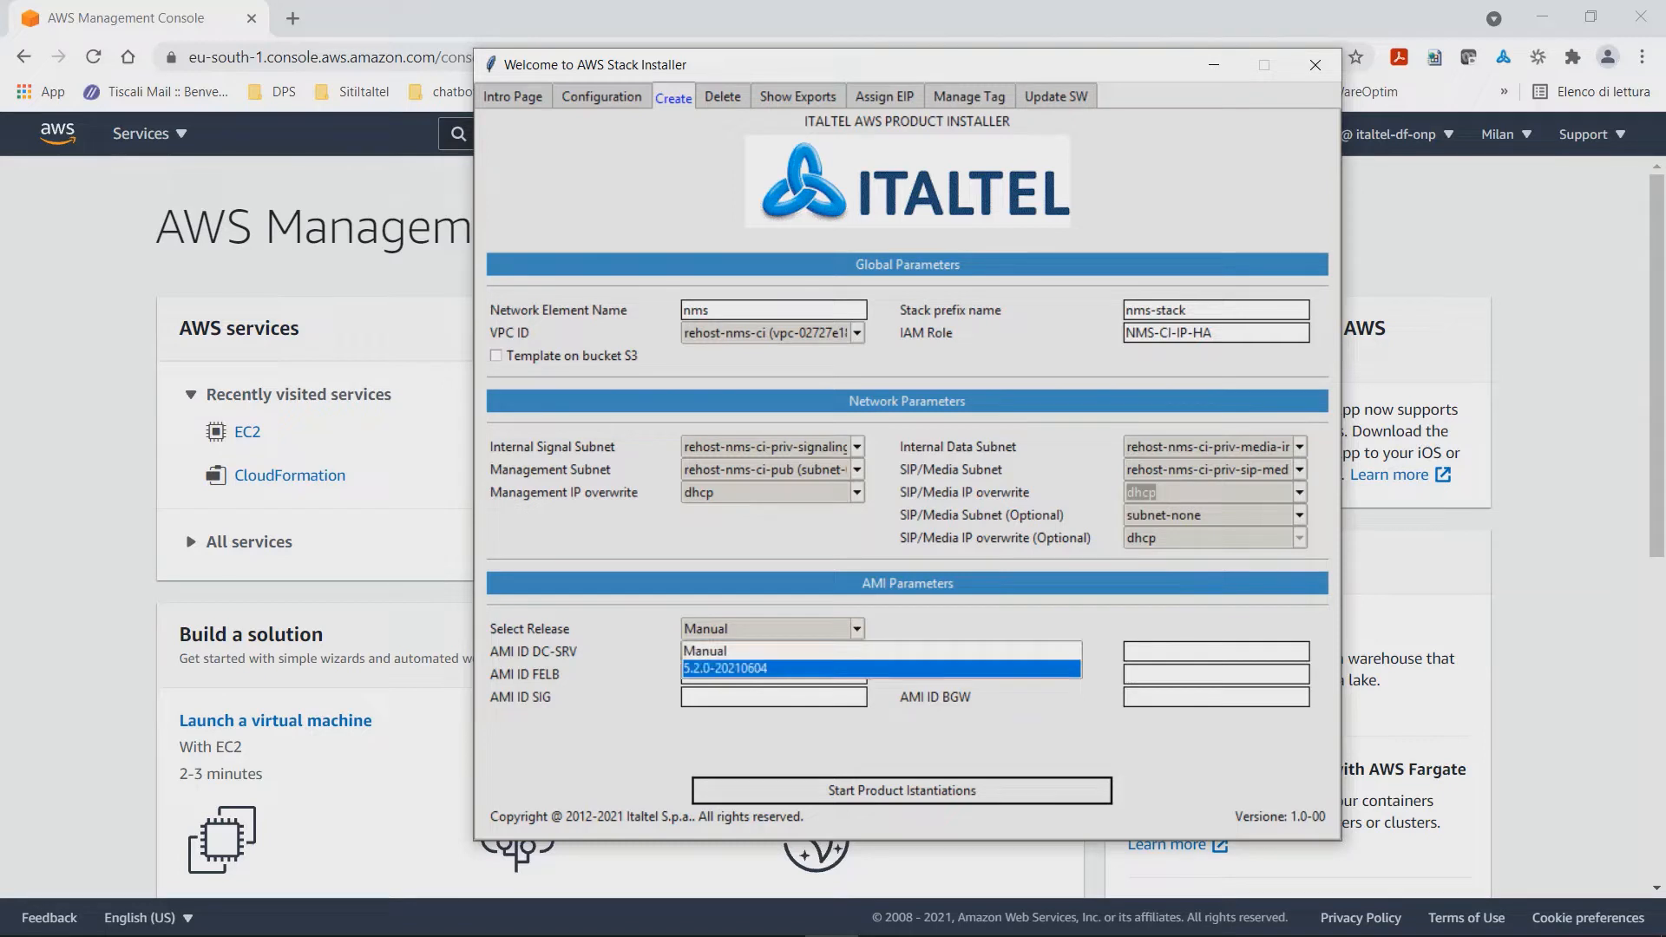
click(725, 669)
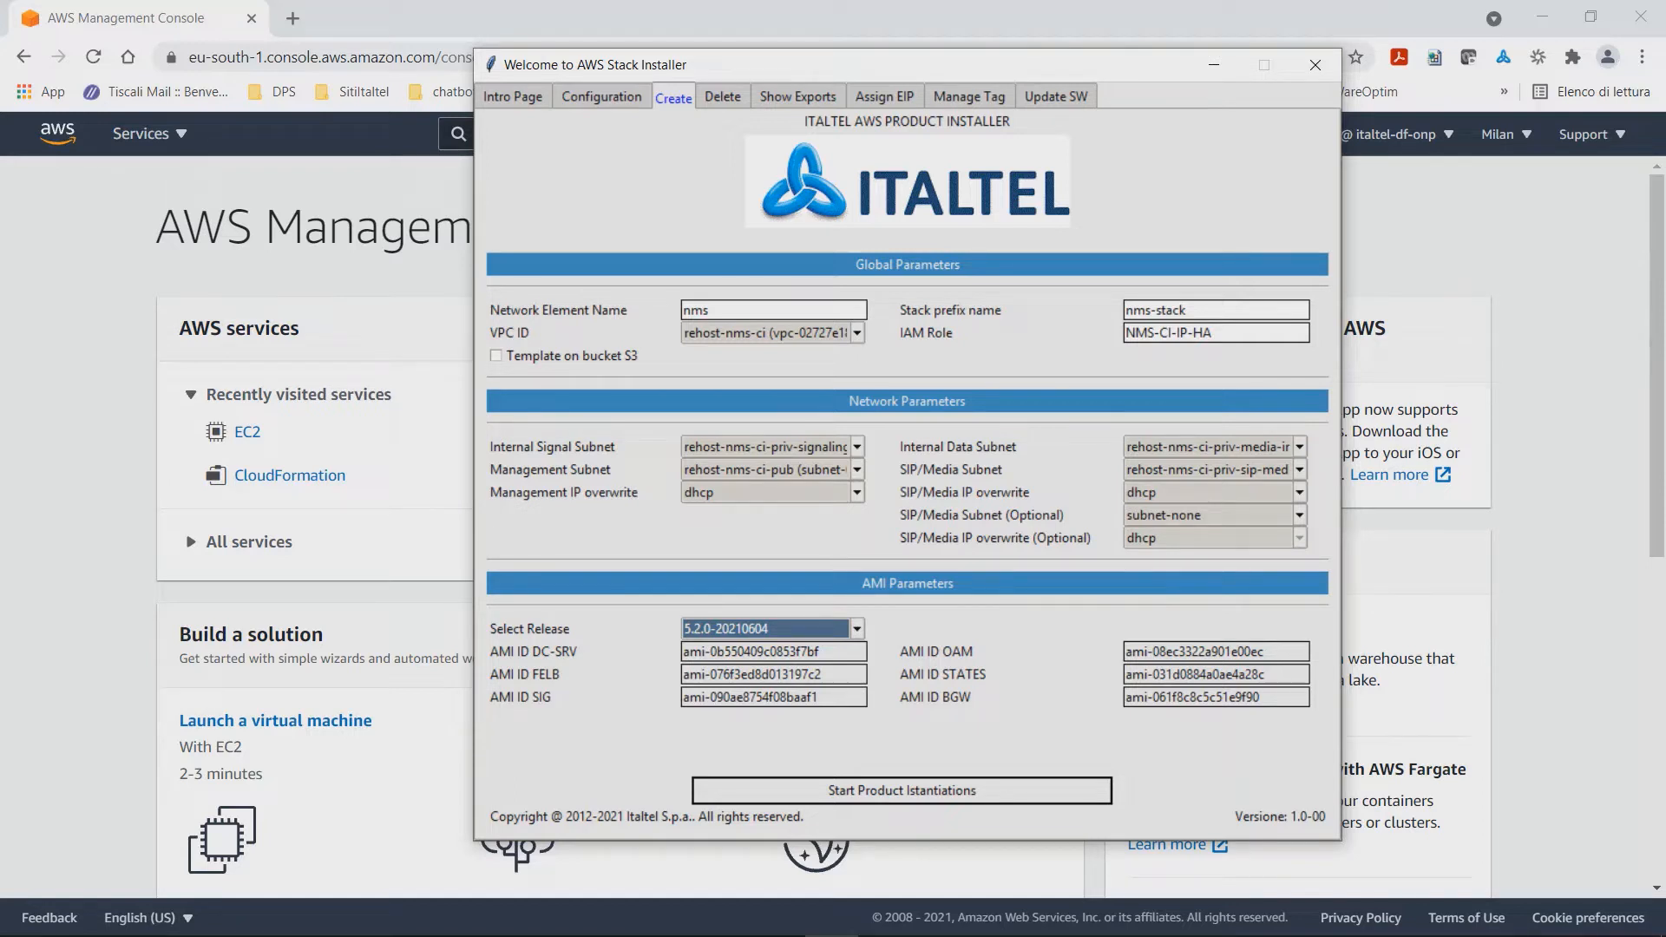
click(902, 790)
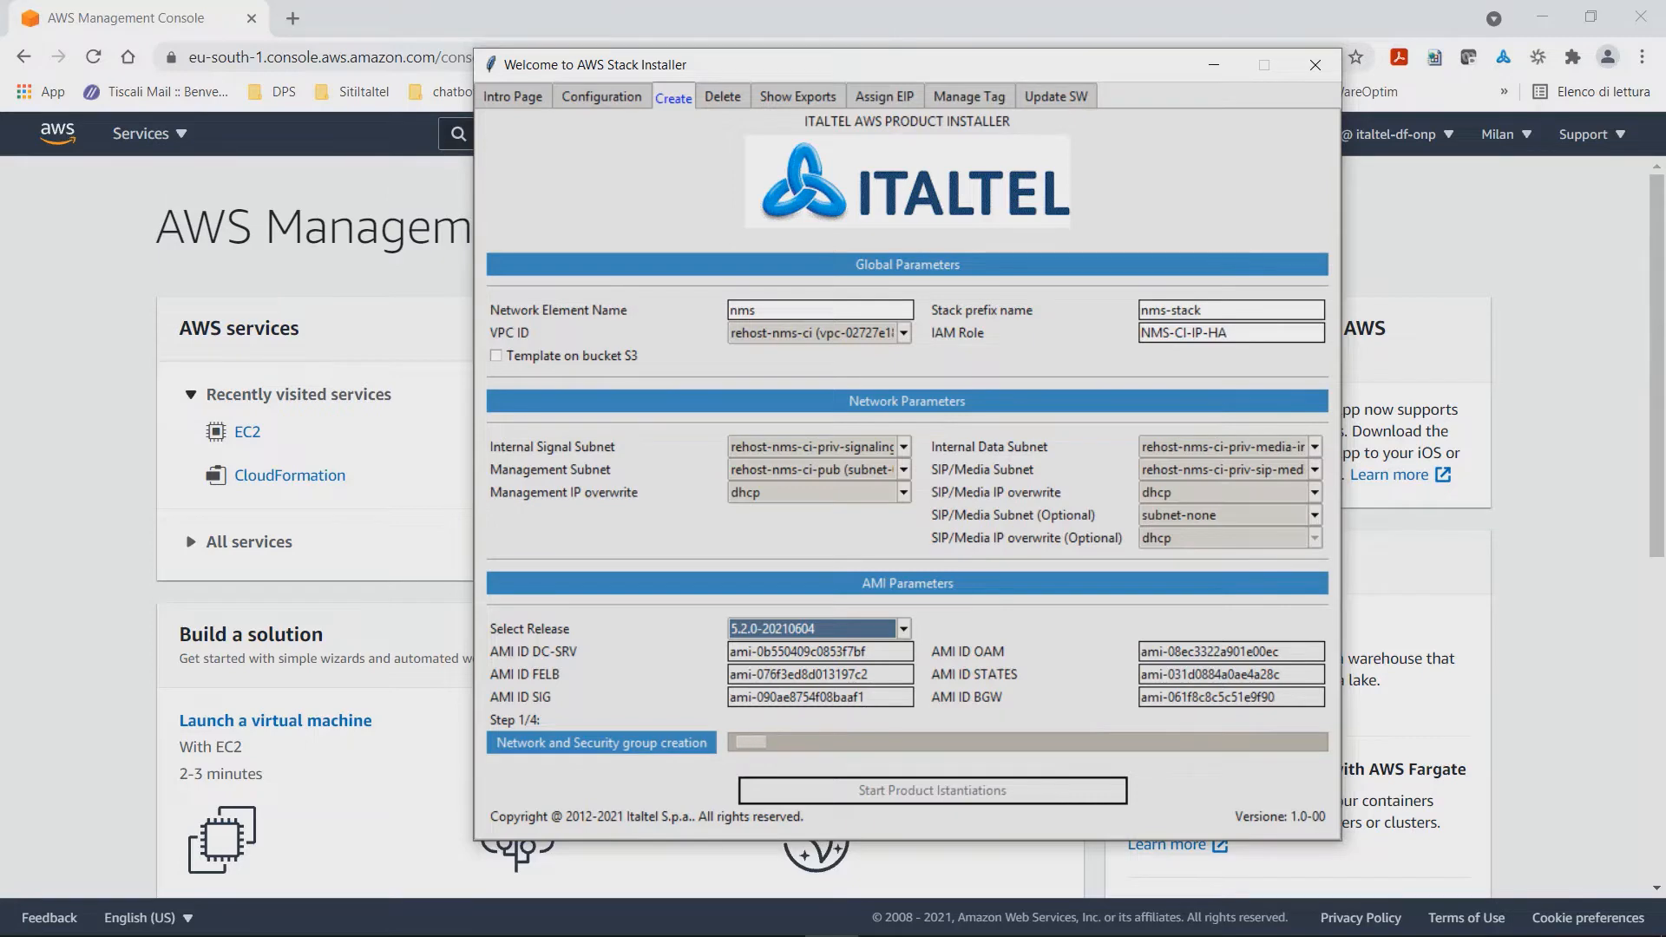
- Switch to CloudFormation in the AWS console and open the details of the nms-stack-network-and-sg stack
click(290, 475)
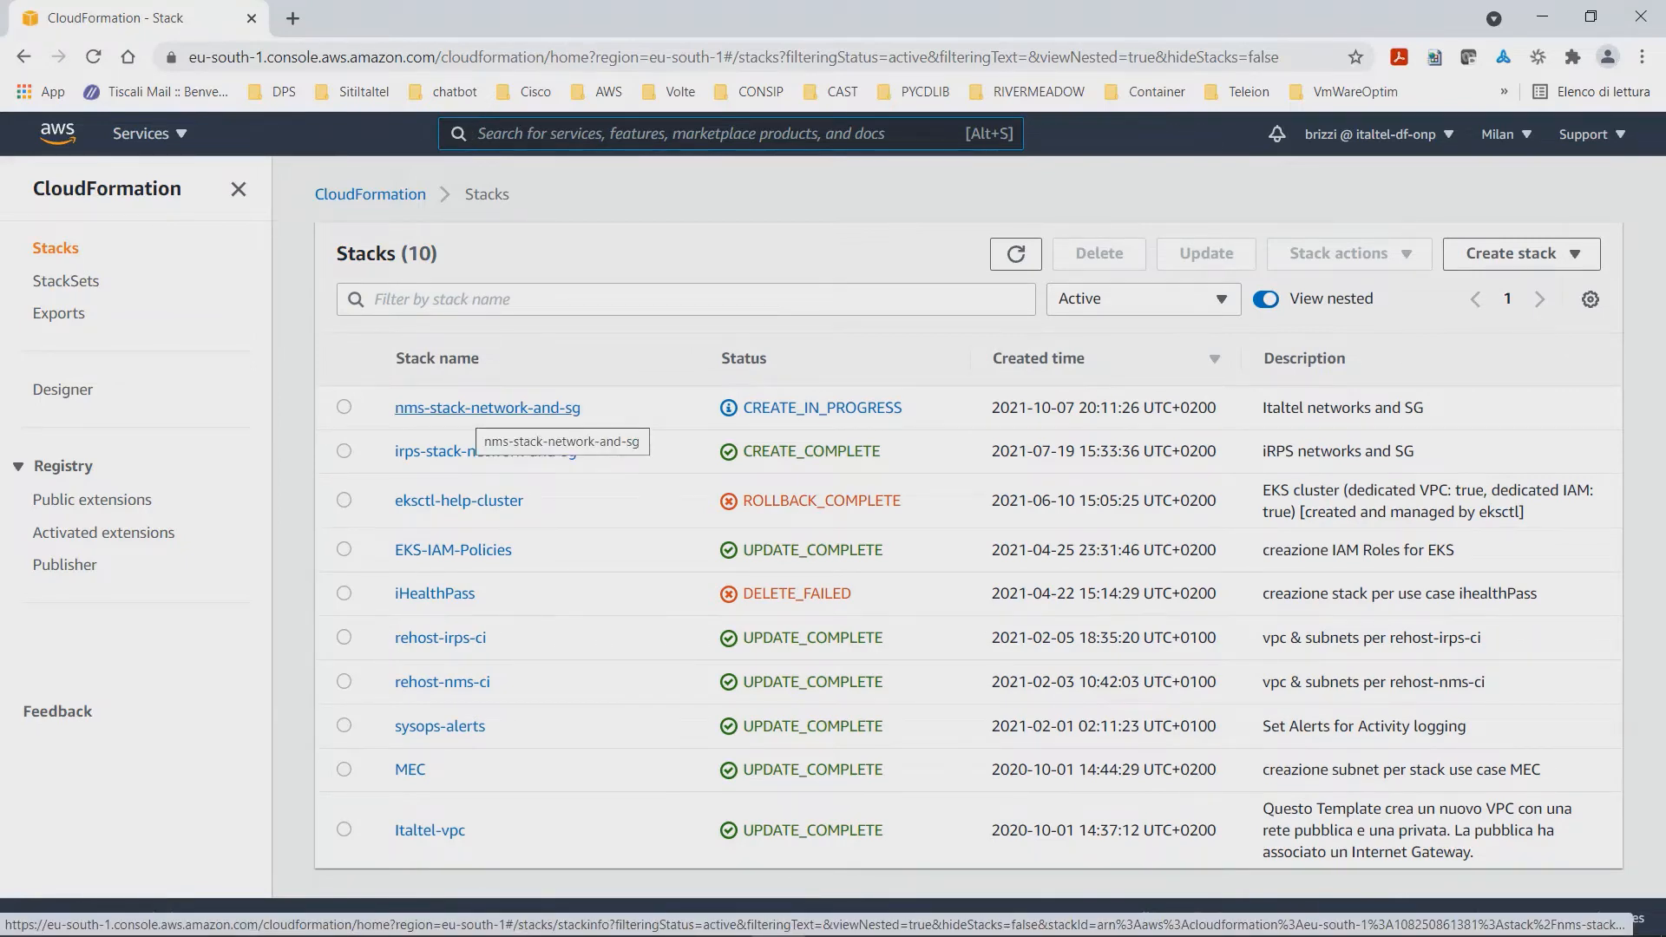
click(486, 408)
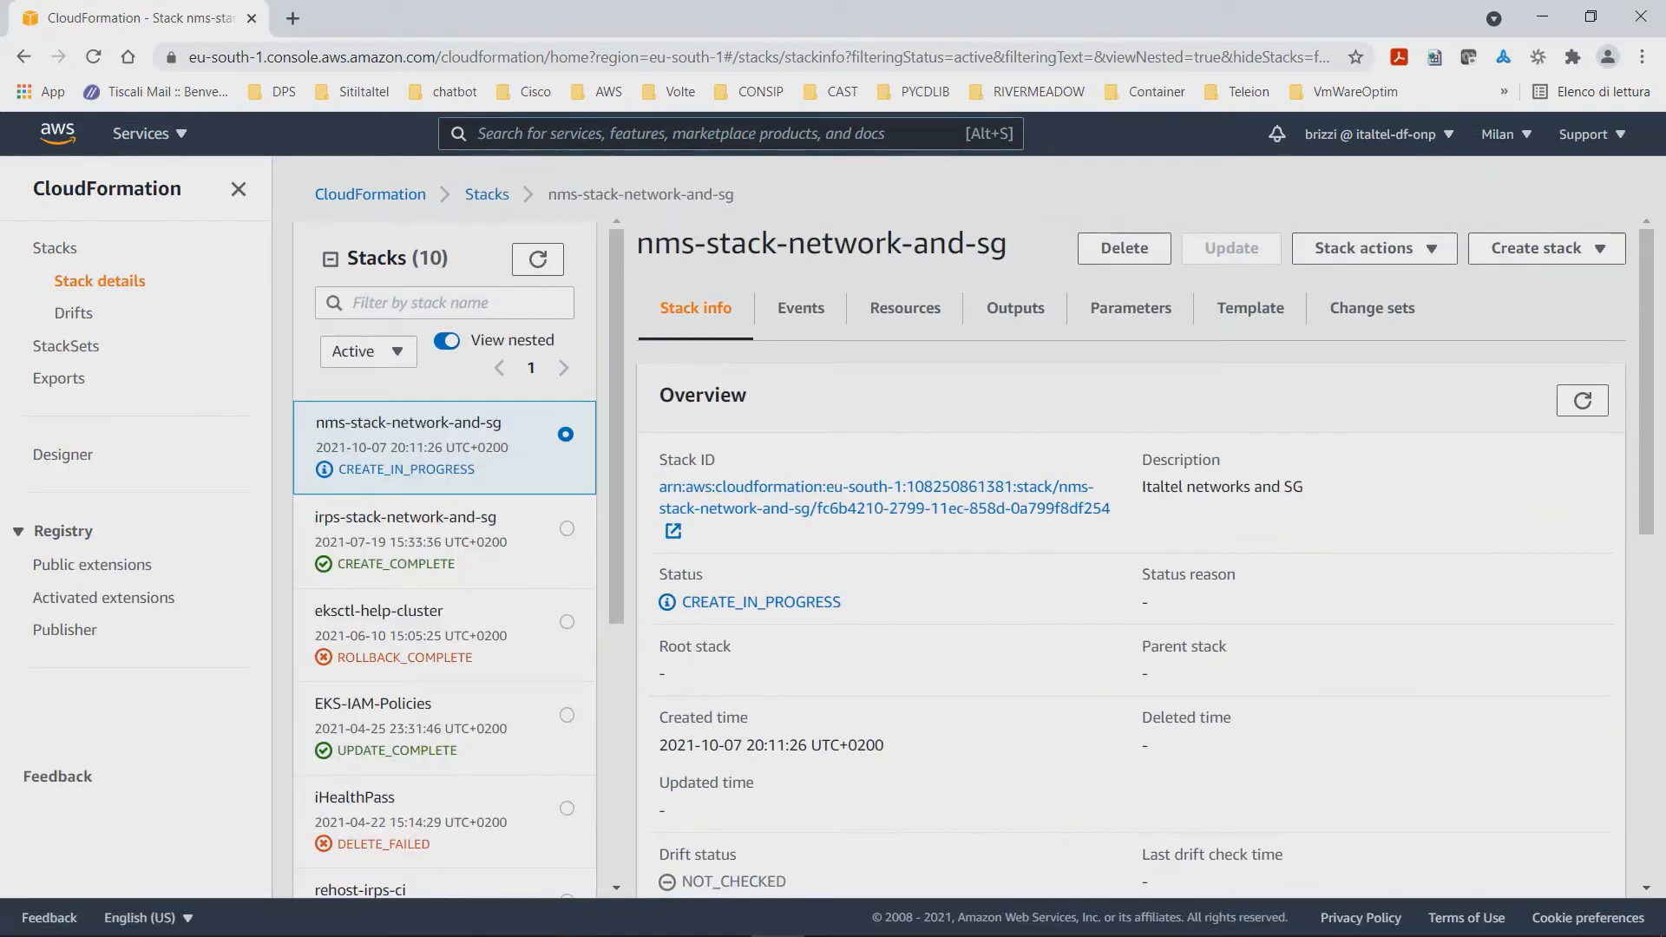
- Review the events, parameters and template of the nms-stack-network-and-sg stack, and return to the stack list
click(801, 308)
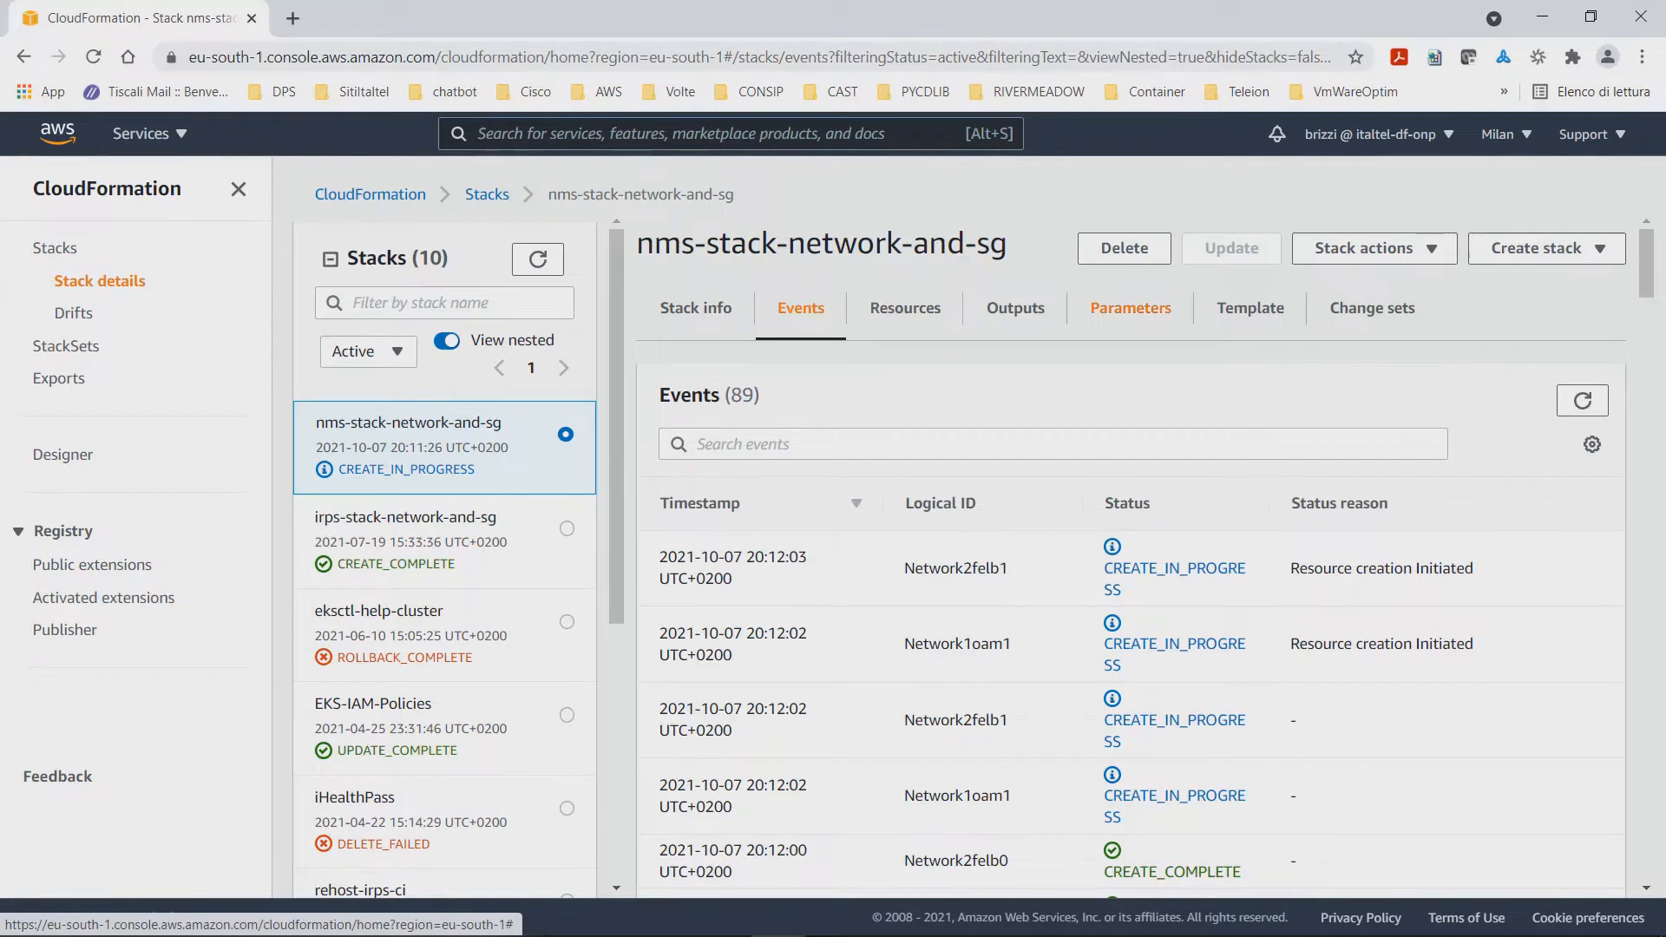
click(1130, 308)
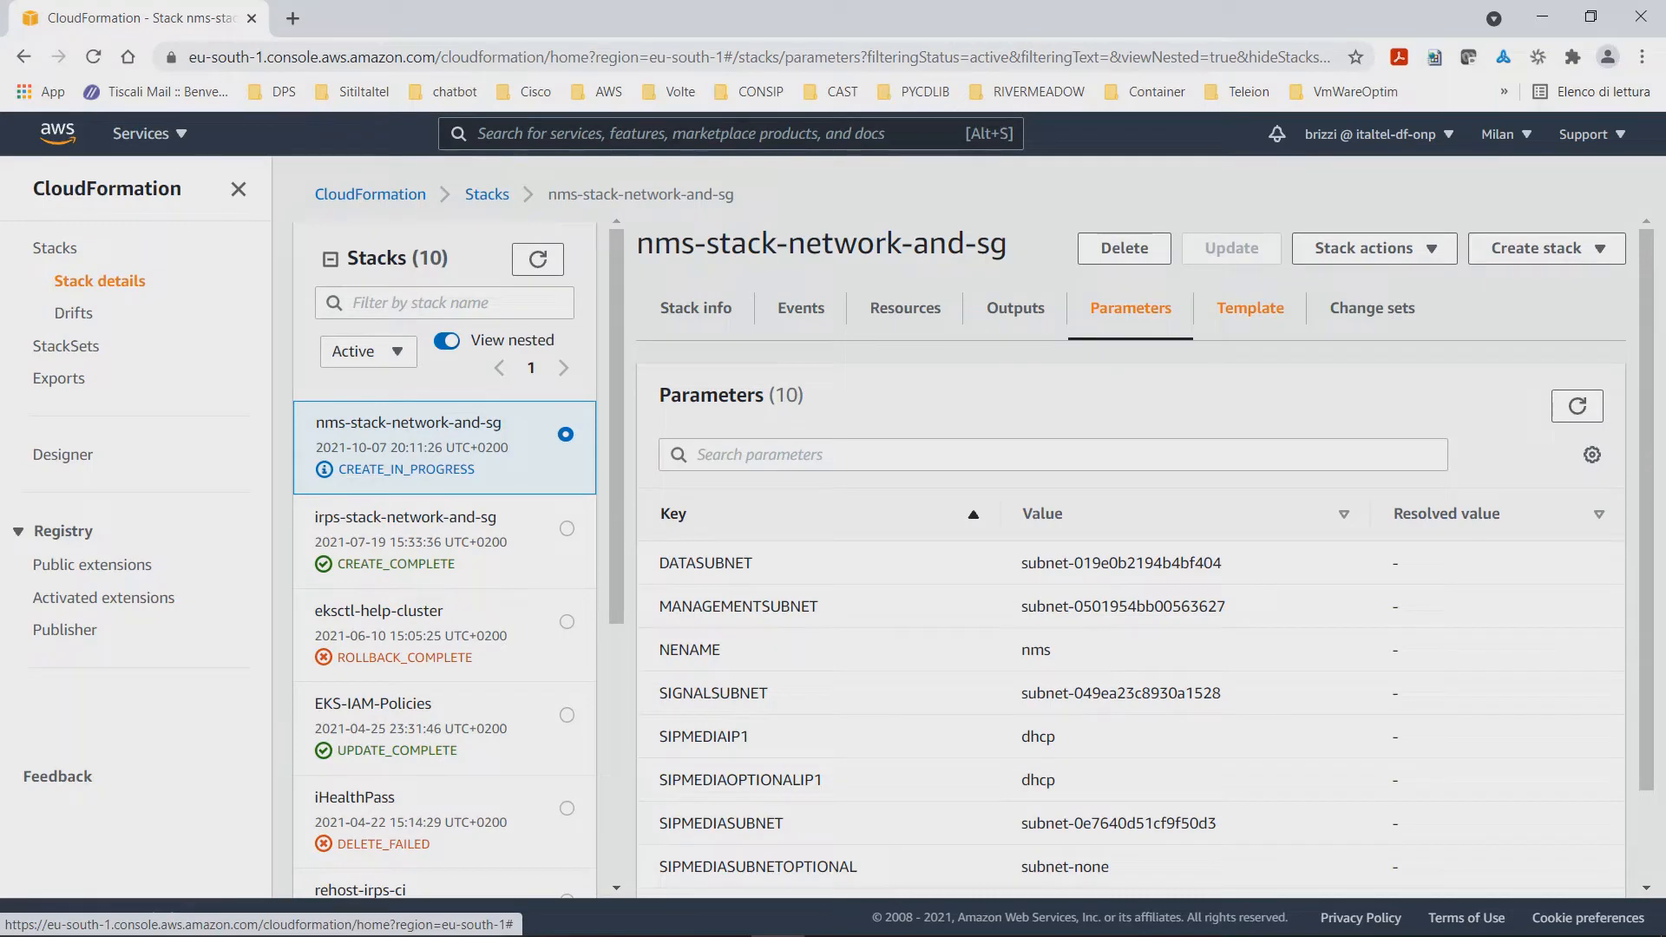
click(1249, 308)
scroll(1131, 607, down, 6)
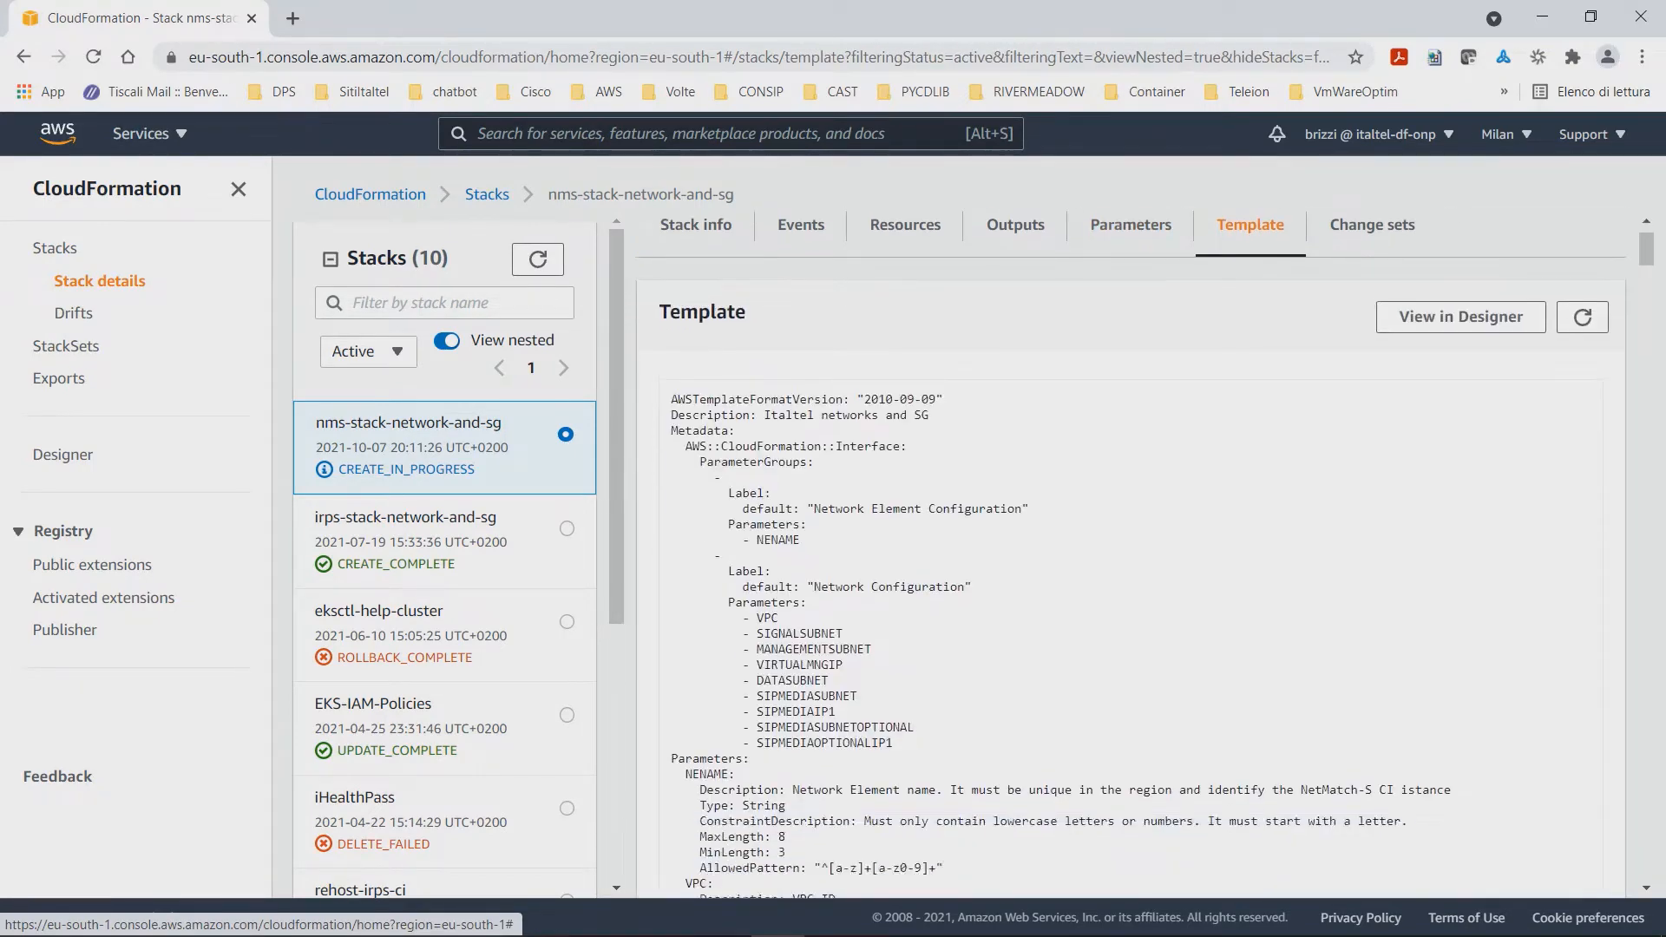
scroll(1130, 607, up, 6)
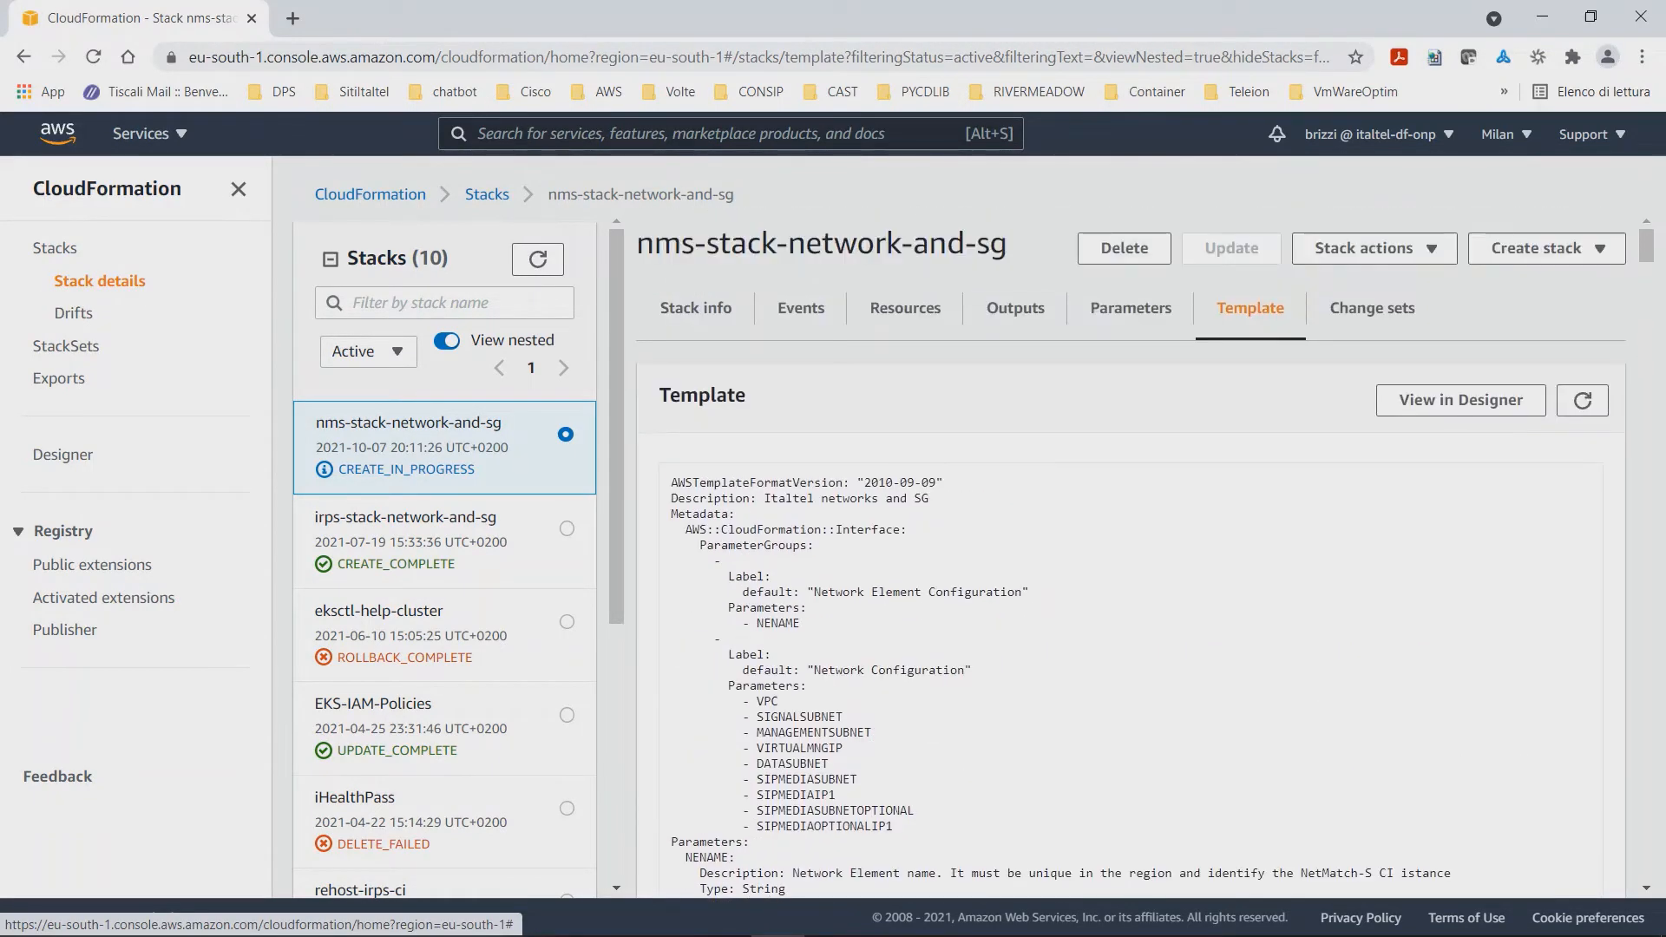
click(55, 248)
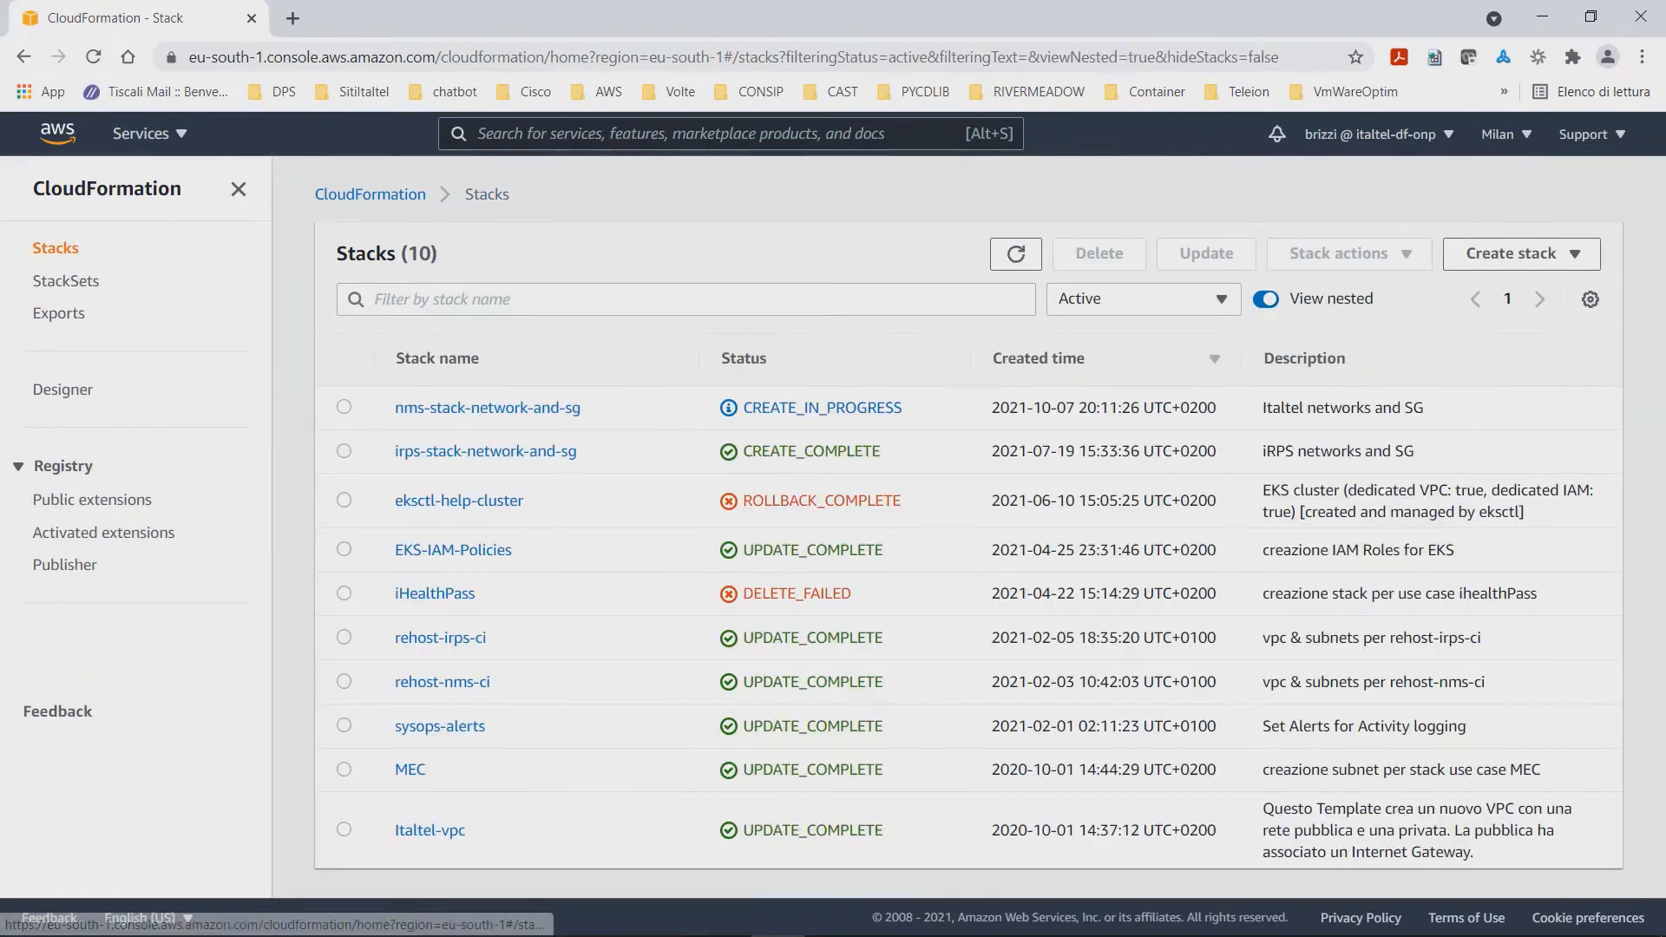
- Check the creation progress in the AWS Stack Installer and the refreshed CloudFormation stack list, opening the nms-stack-lm details
mouse_move(1437, 929)
click(832, 916)
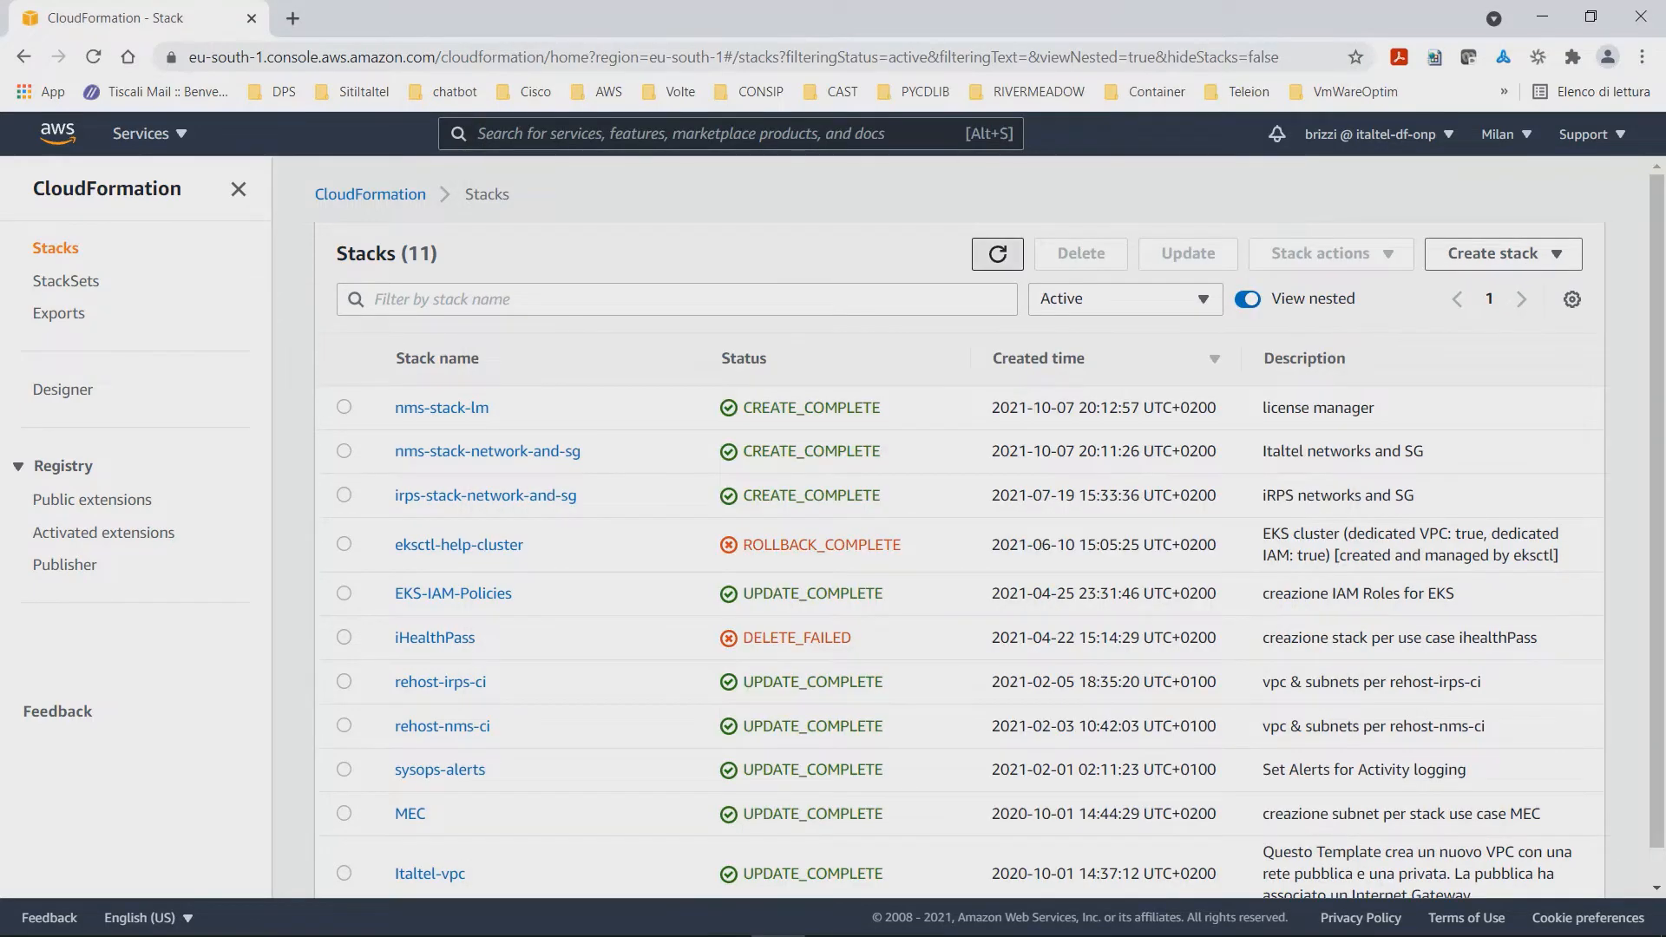
click(998, 254)
click(442, 451)
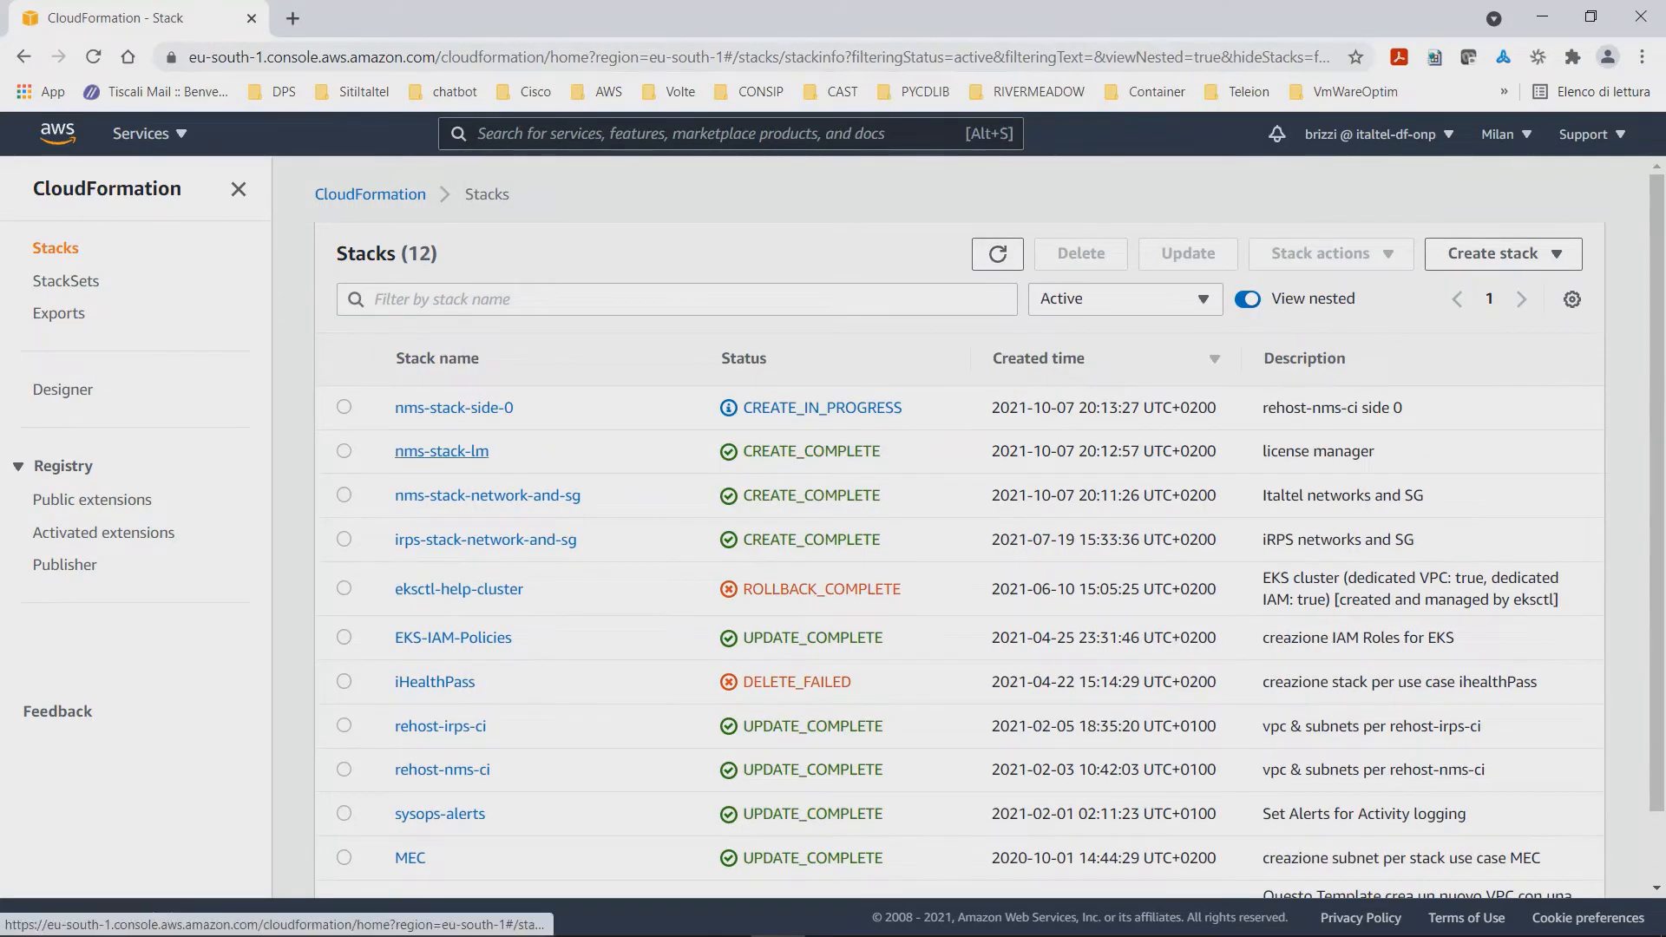
click(487, 195)
- Check the instantiation progress again in the AWS Stack Installer and return to the CloudFormation stack list
mouse_move(885, 919)
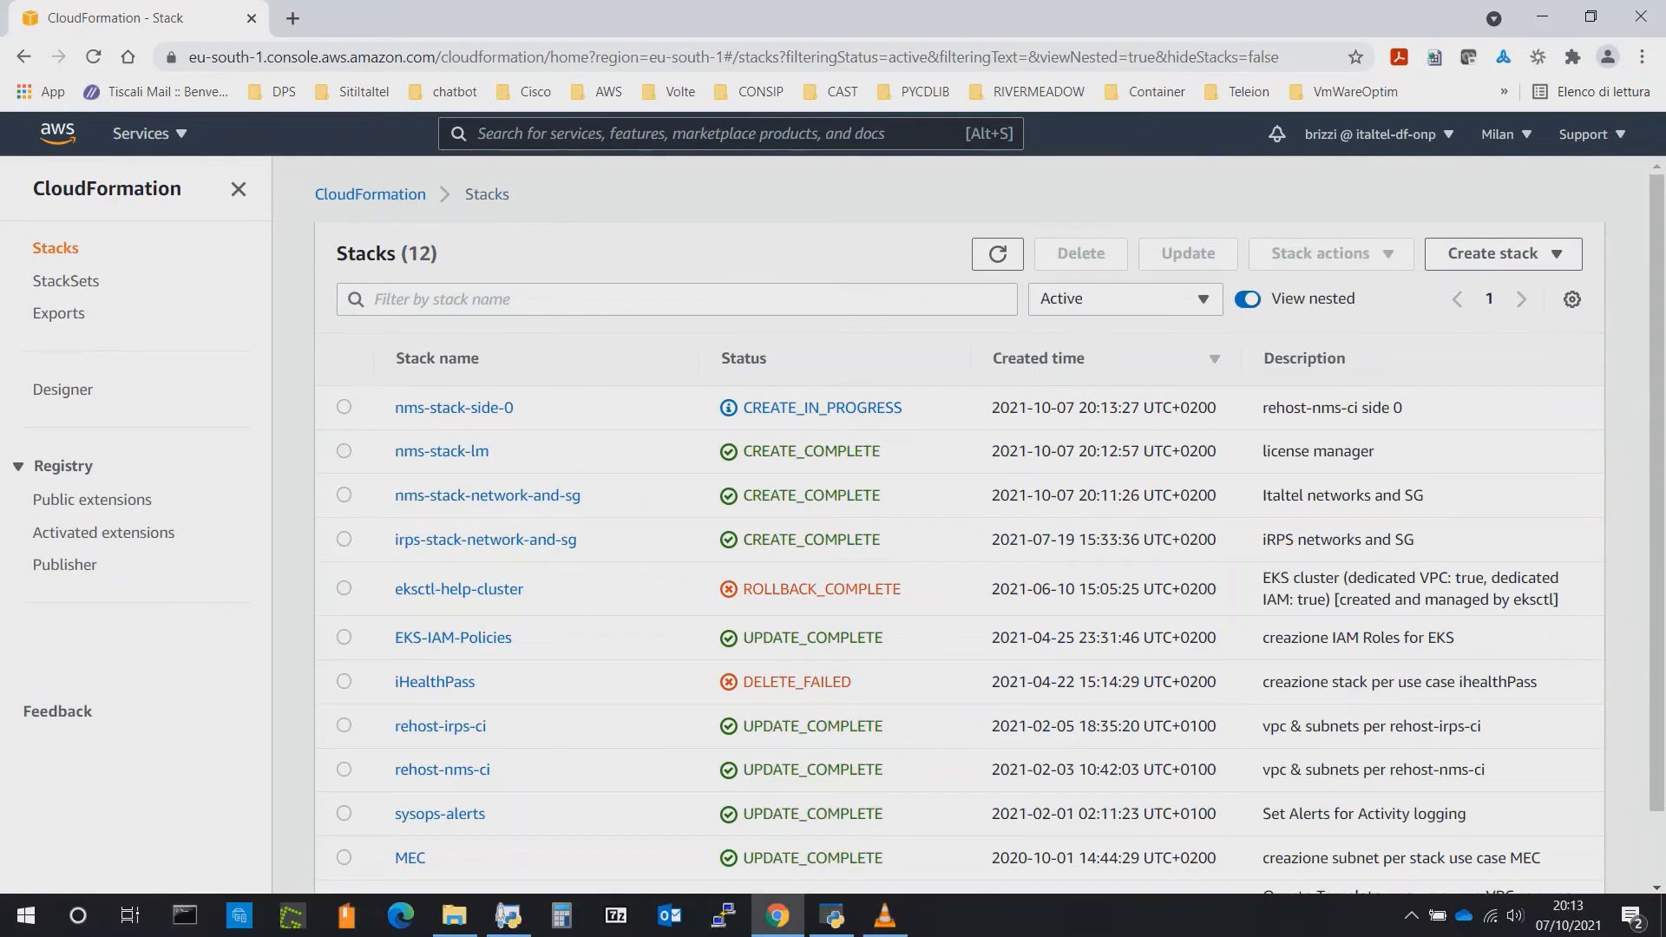
click(832, 915)
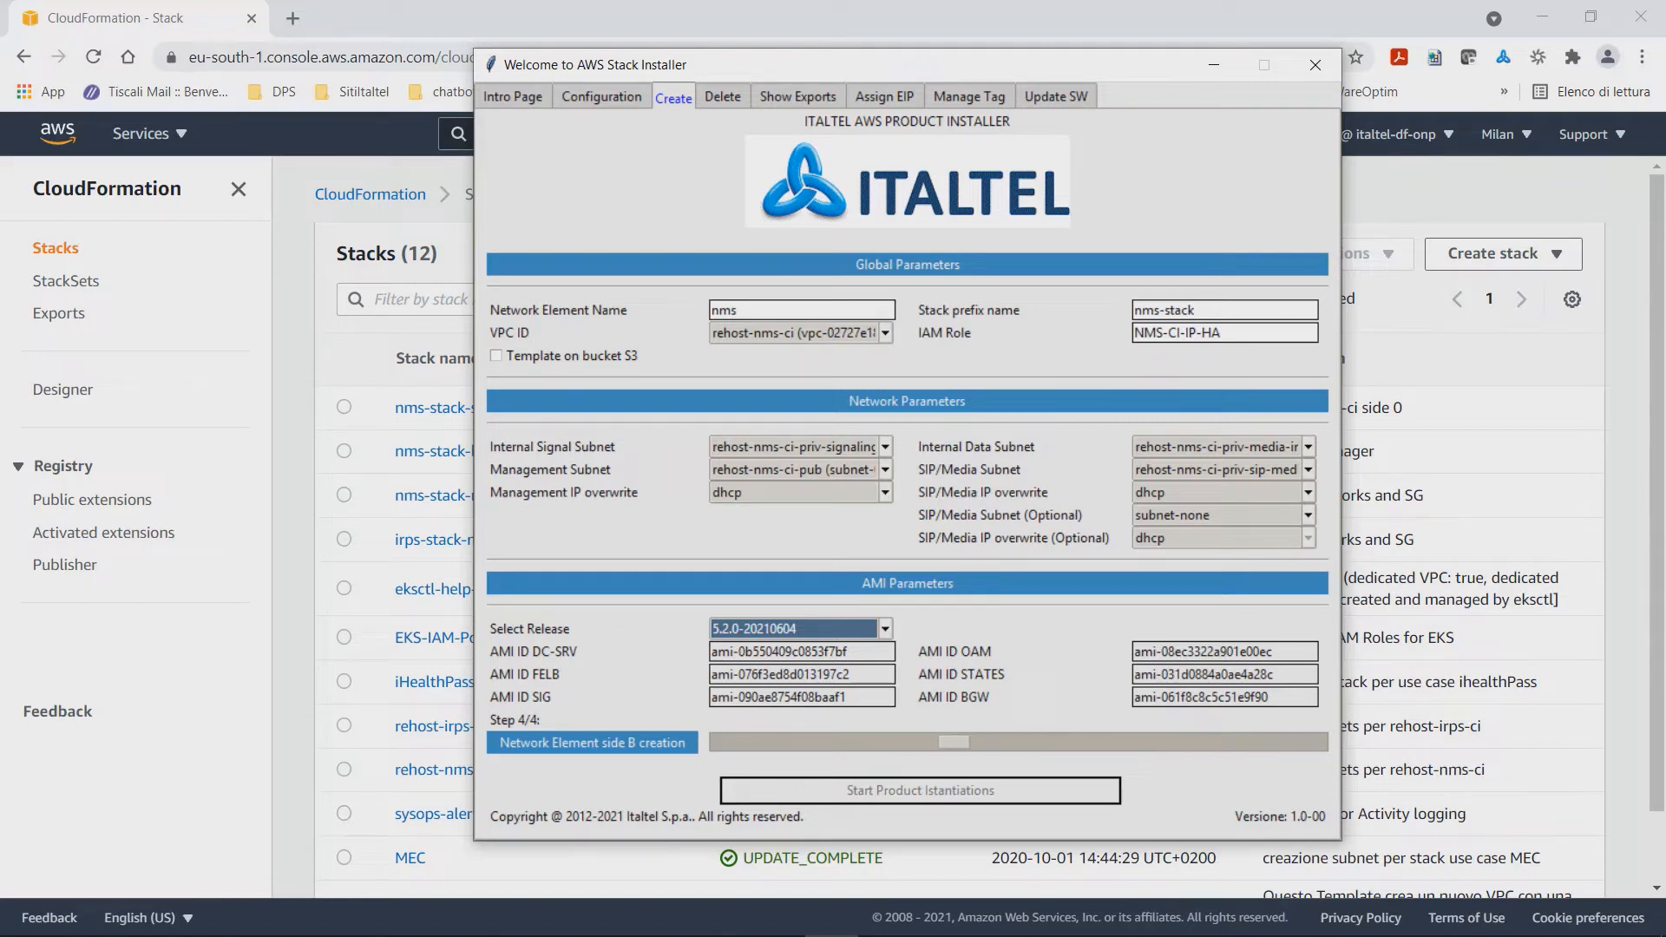
key(alt+Tab)
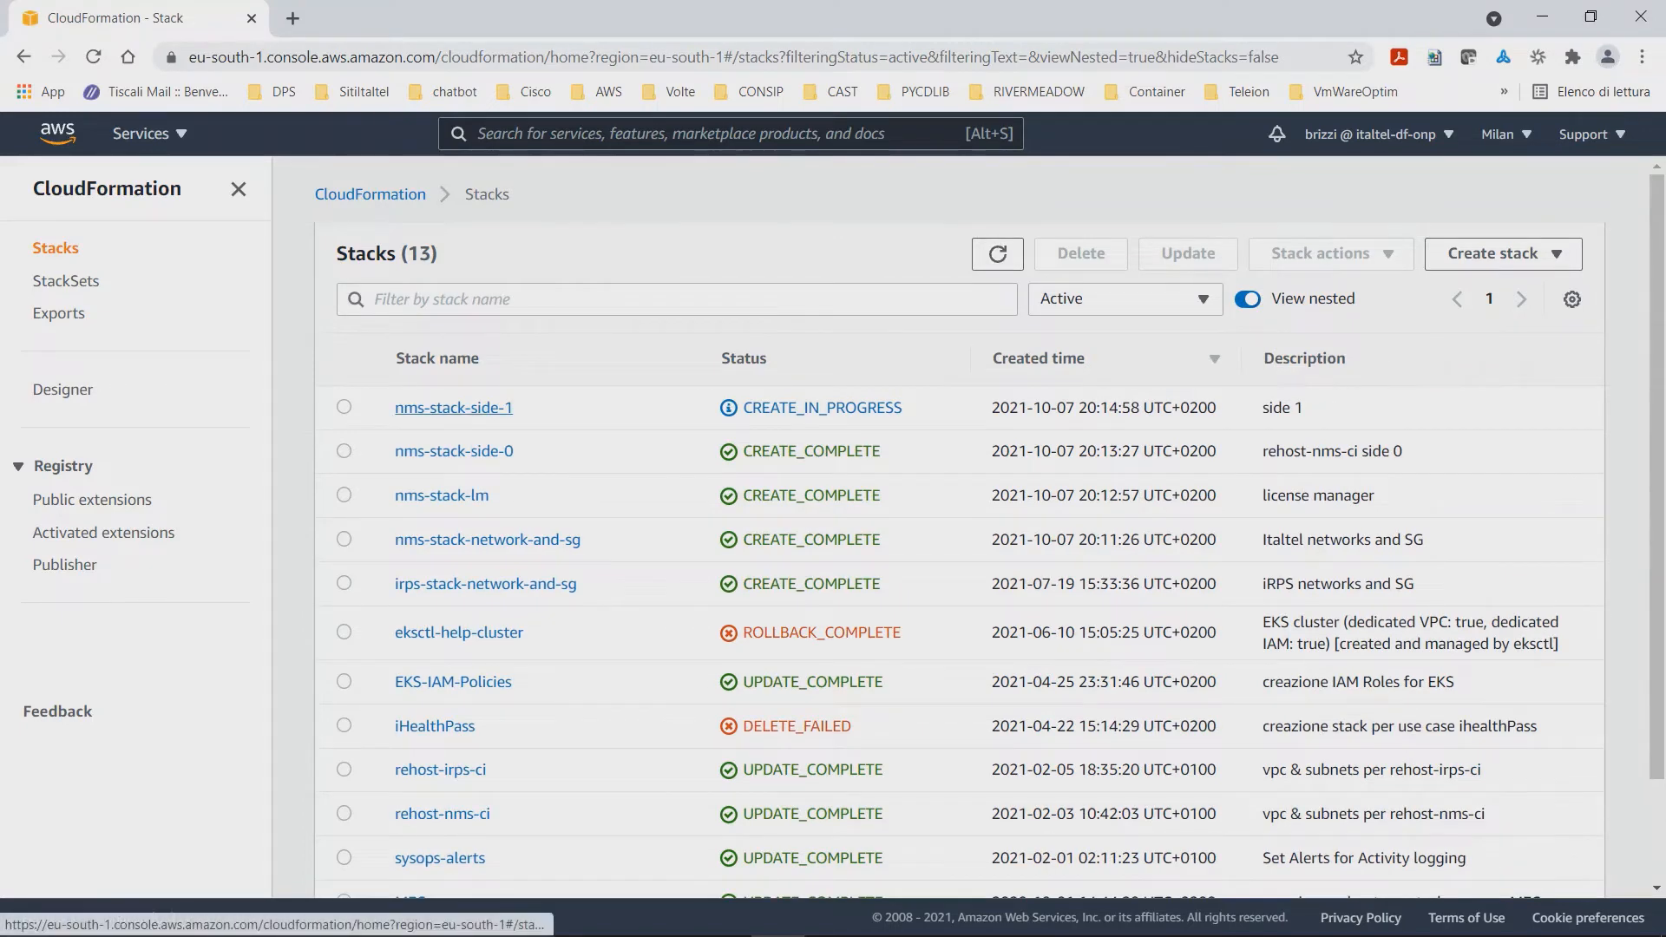
- Review the events, parameters and template of the nms-stack-side-1 stack, and return to the stack list
click(453, 408)
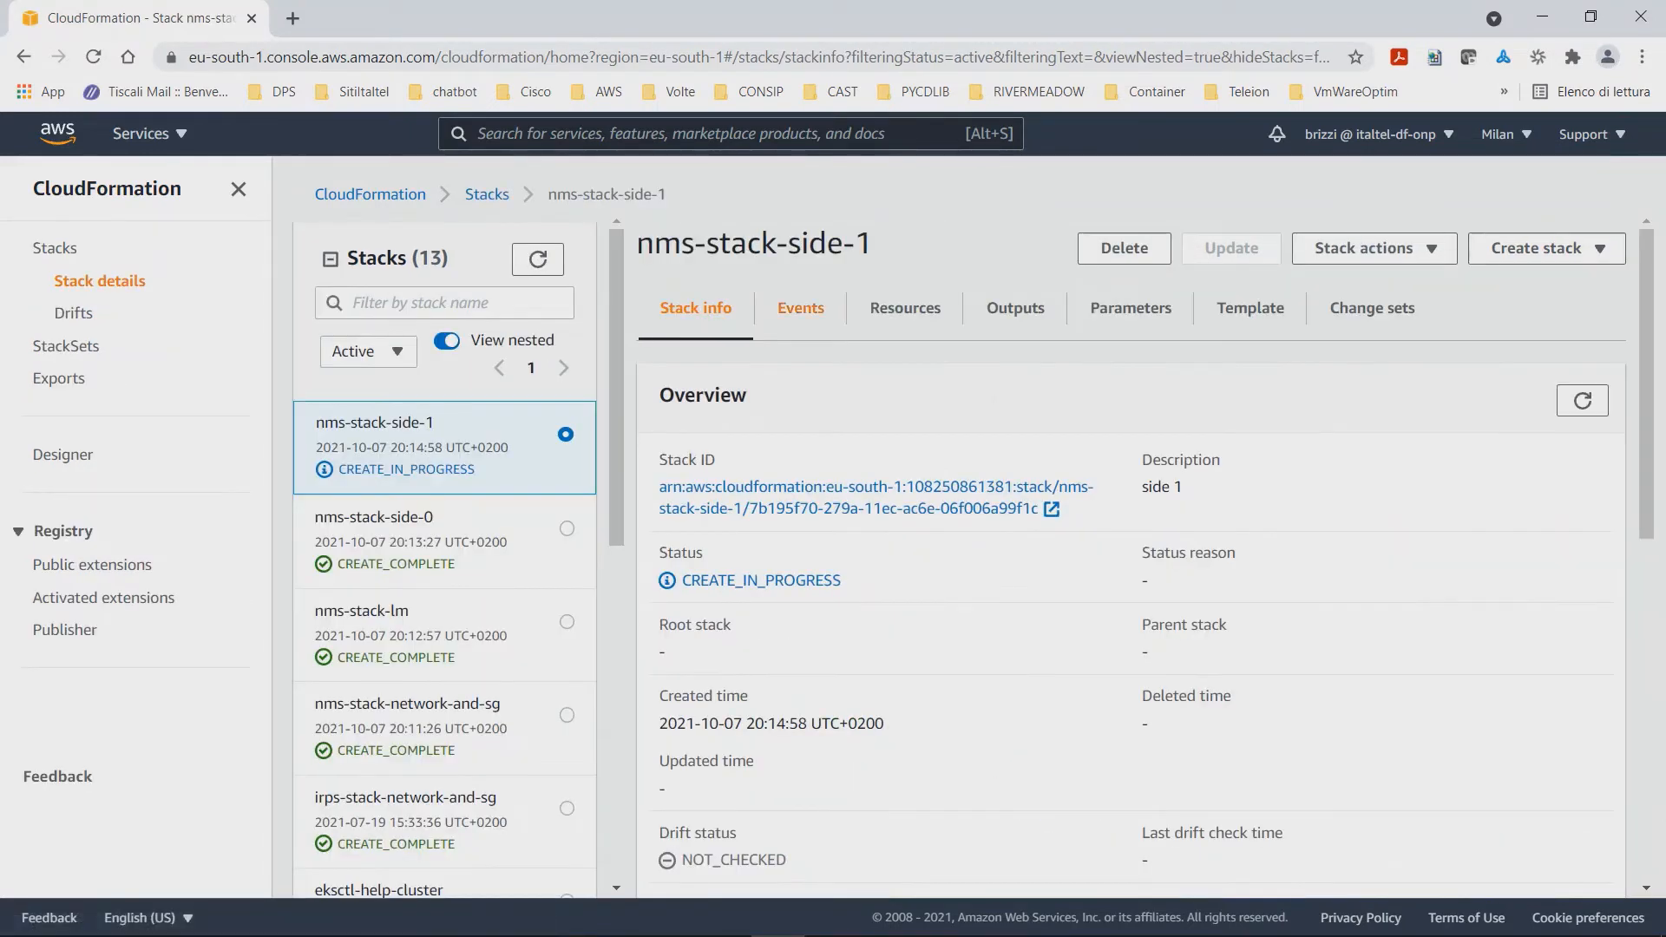
click(801, 308)
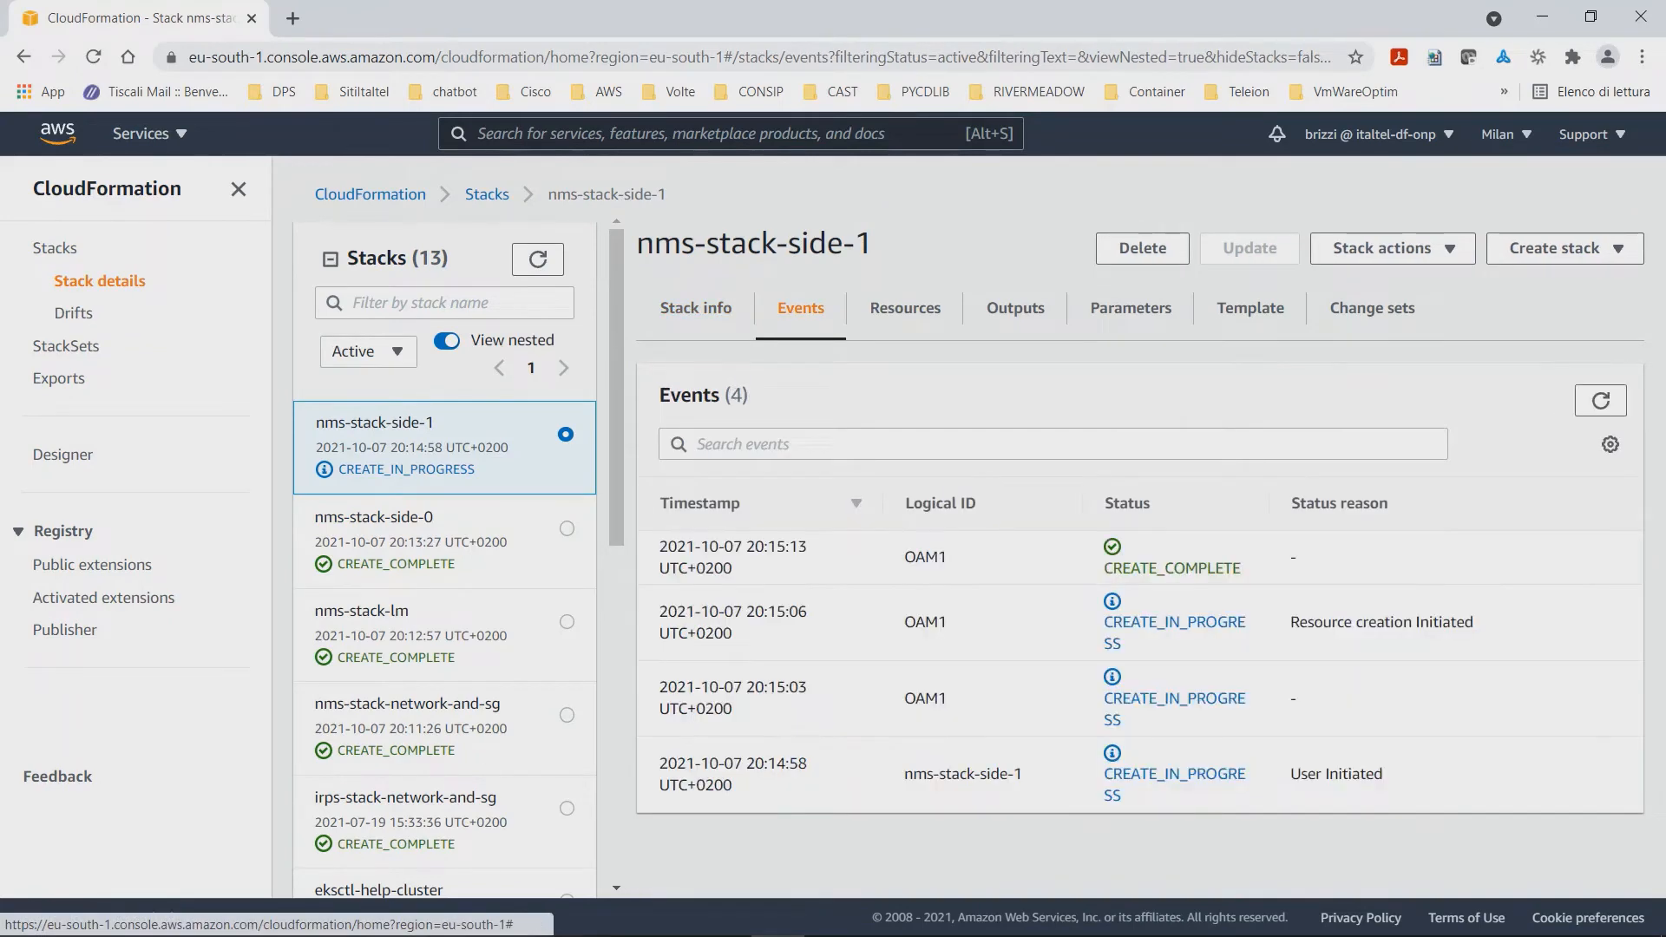
click(1131, 308)
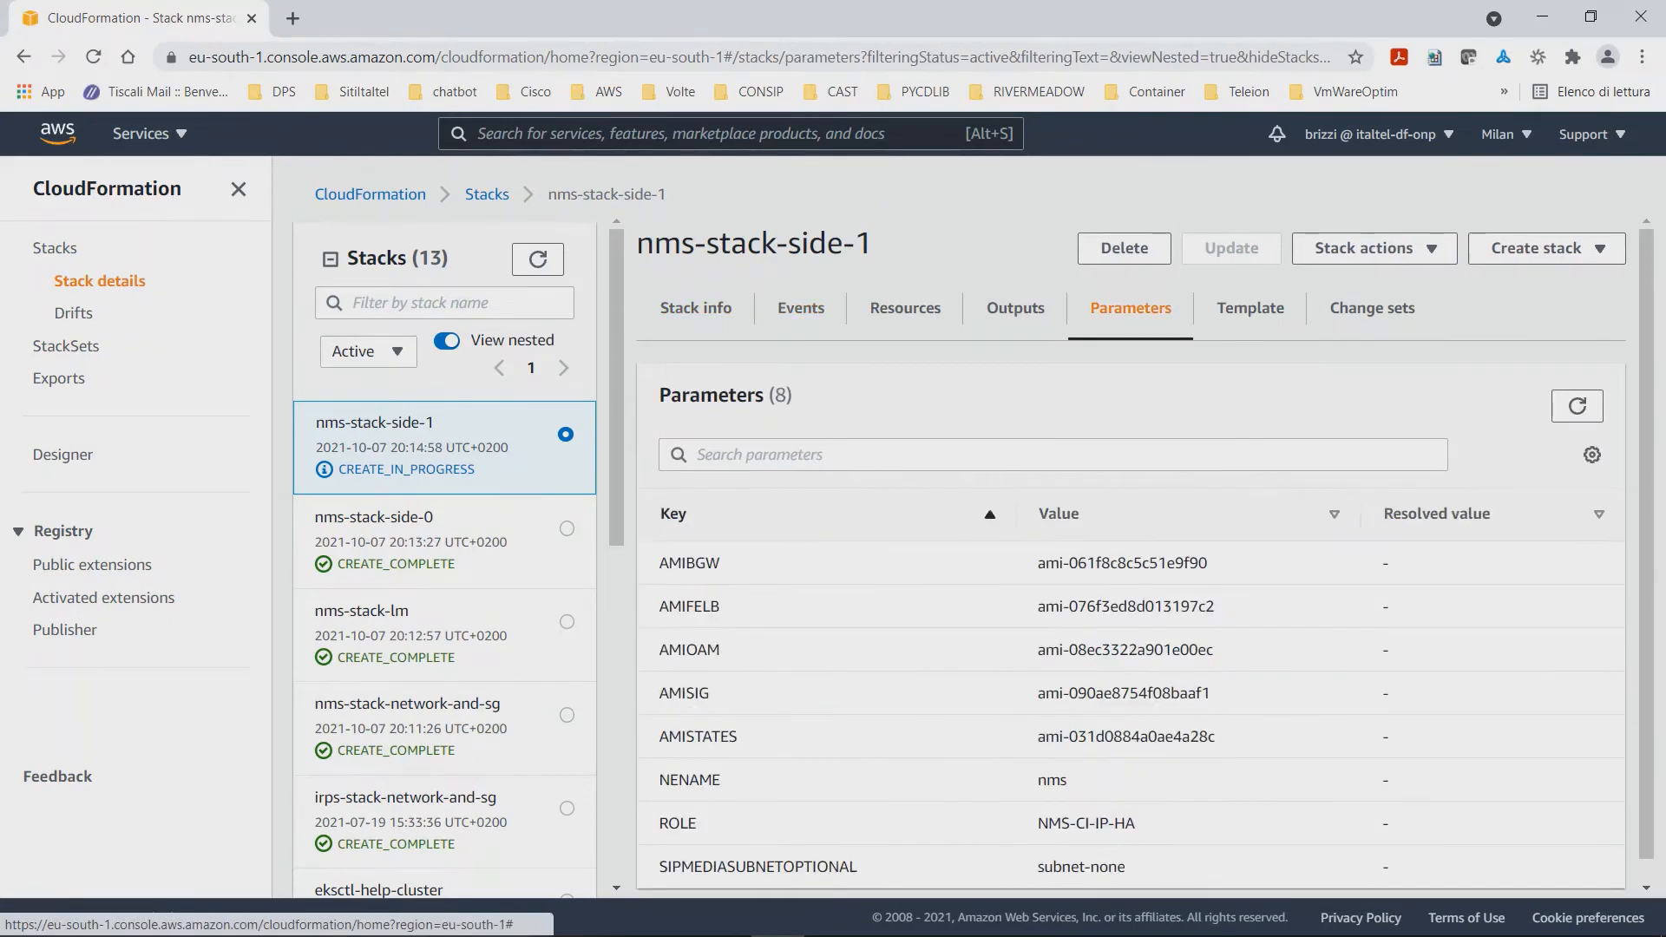
click(1249, 308)
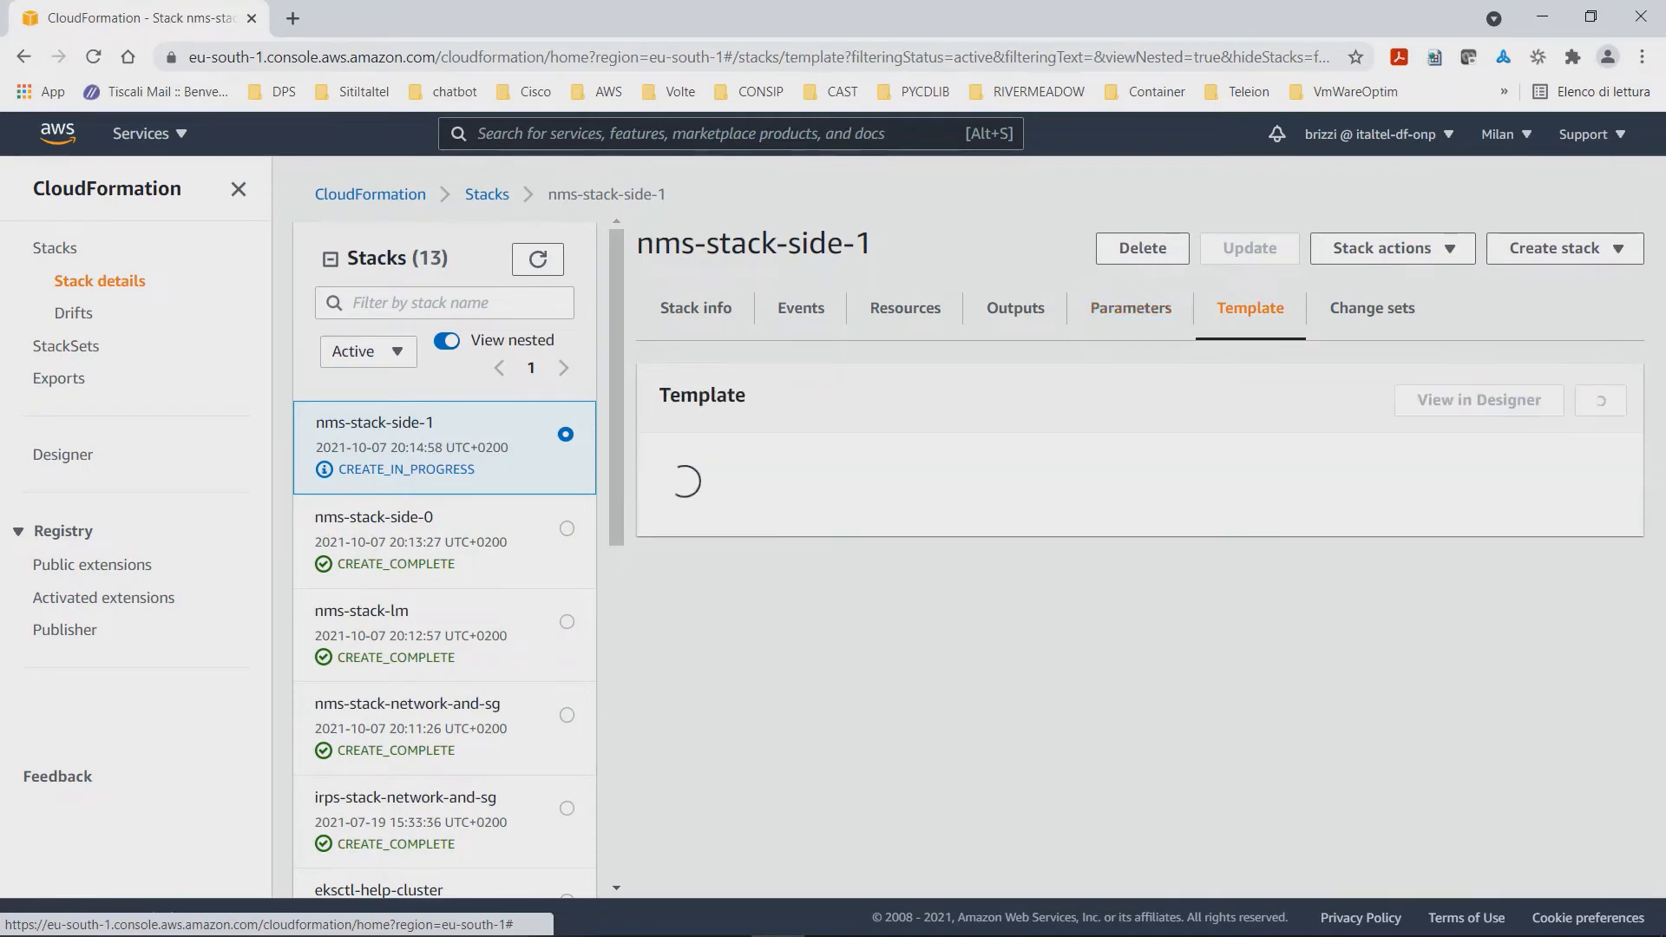
click(54, 247)
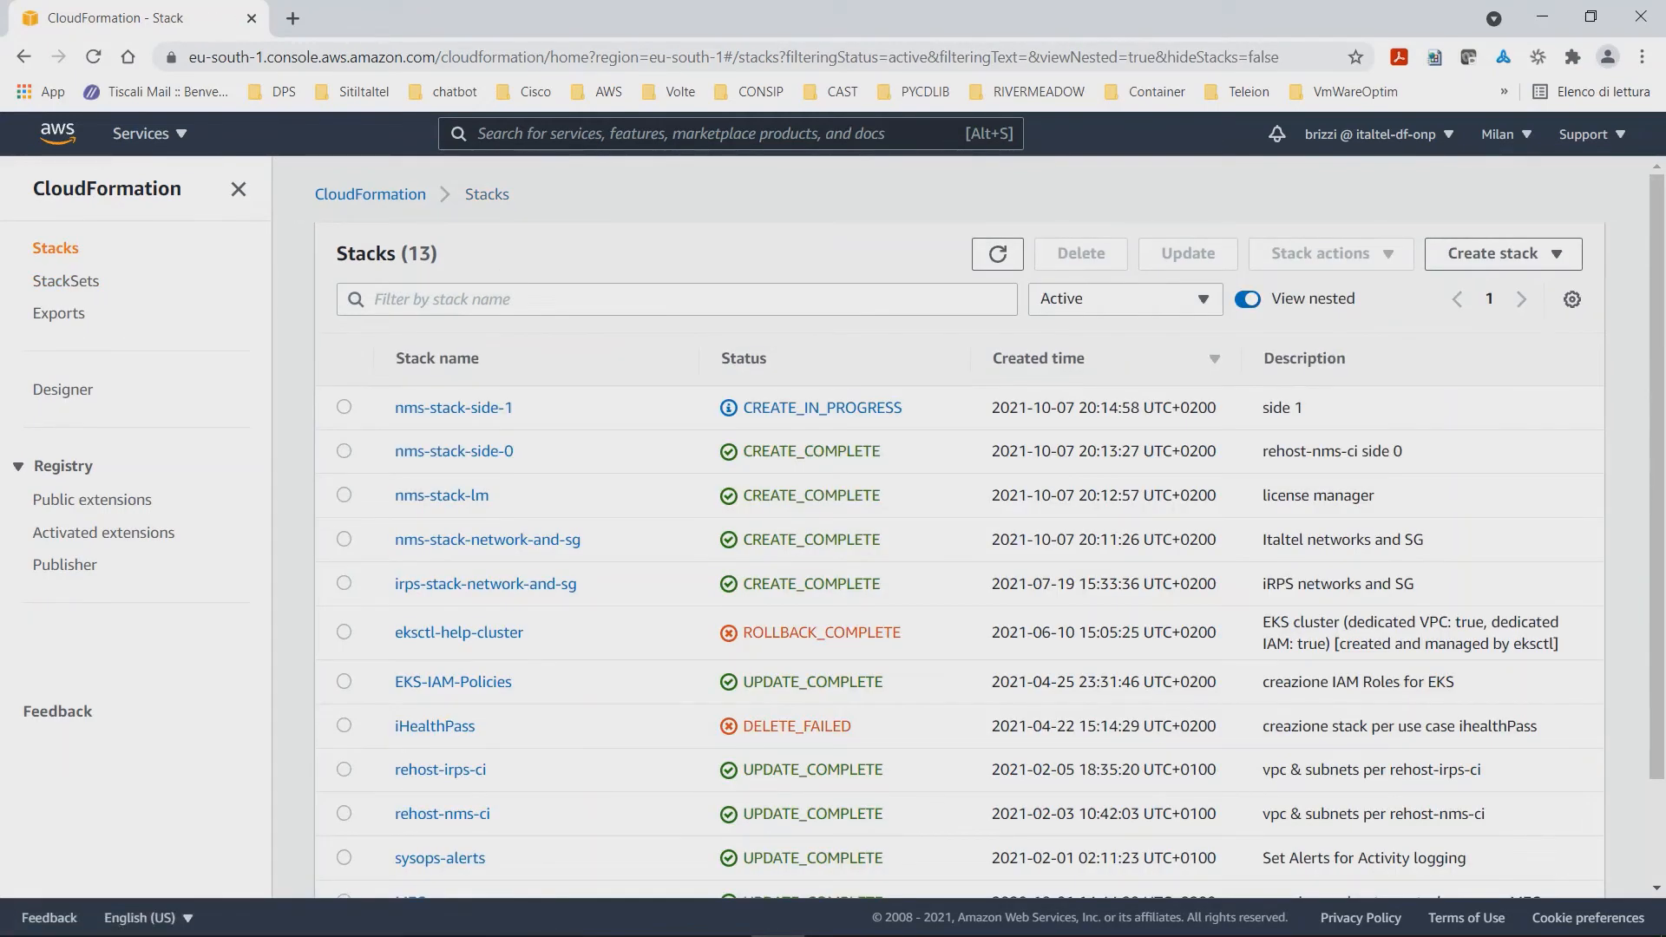
- Check the final creation status in the installer and the refreshed CloudFormation stack list, and open the running instances in EC2
click(832, 916)
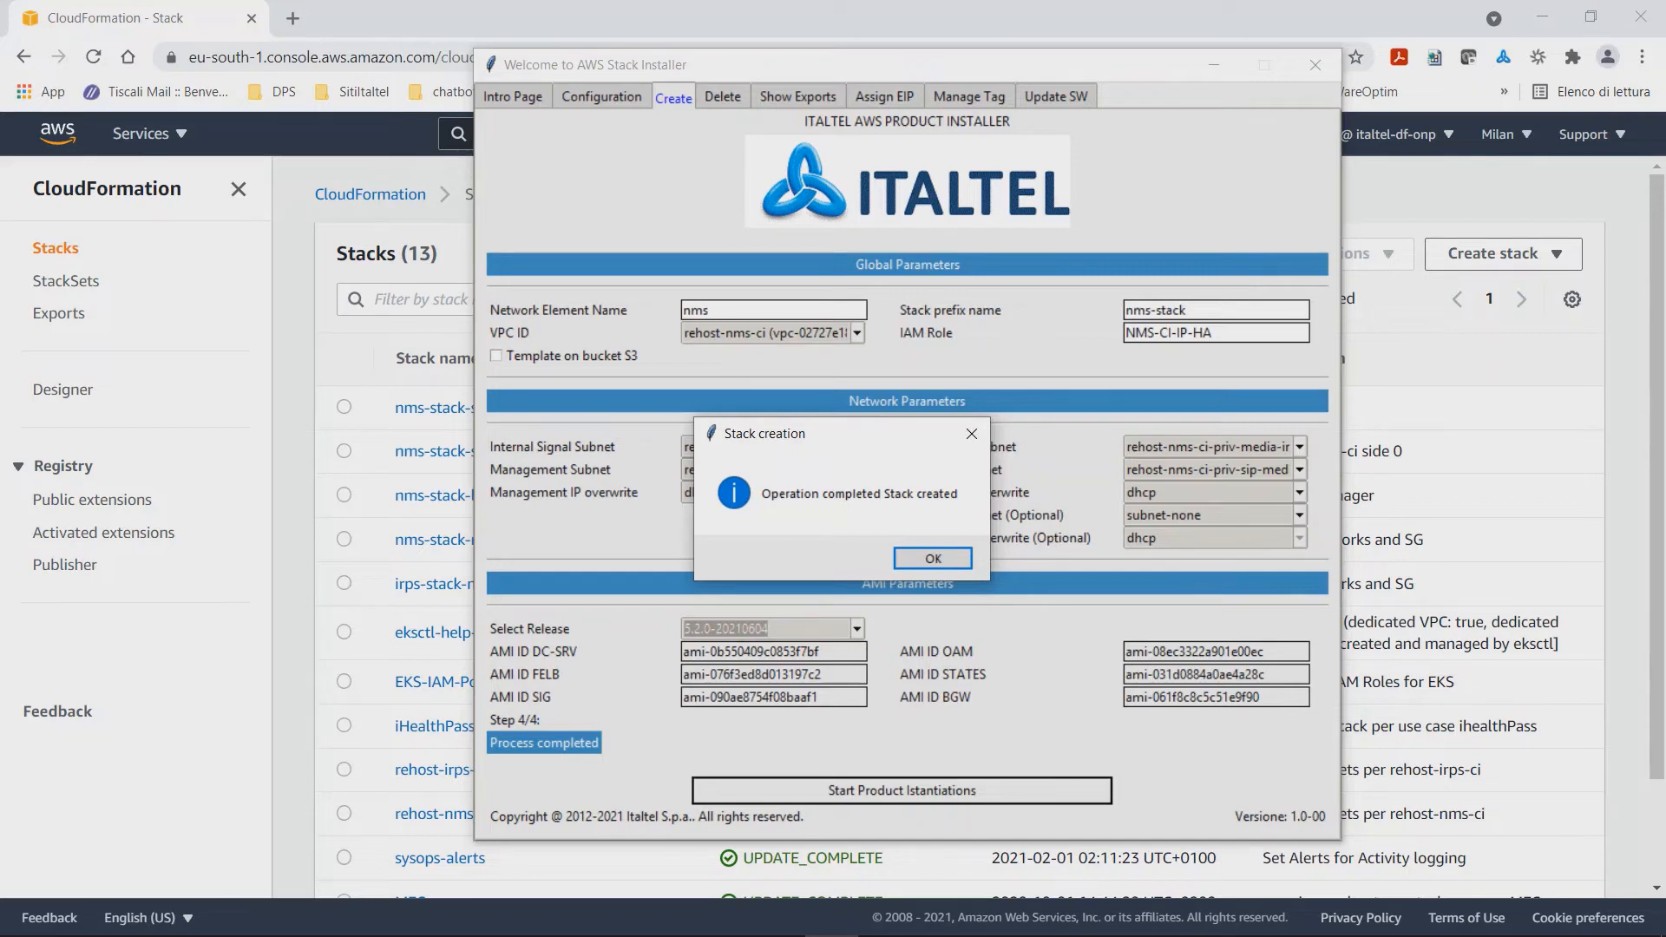
key(alt+Tab)
click(998, 255)
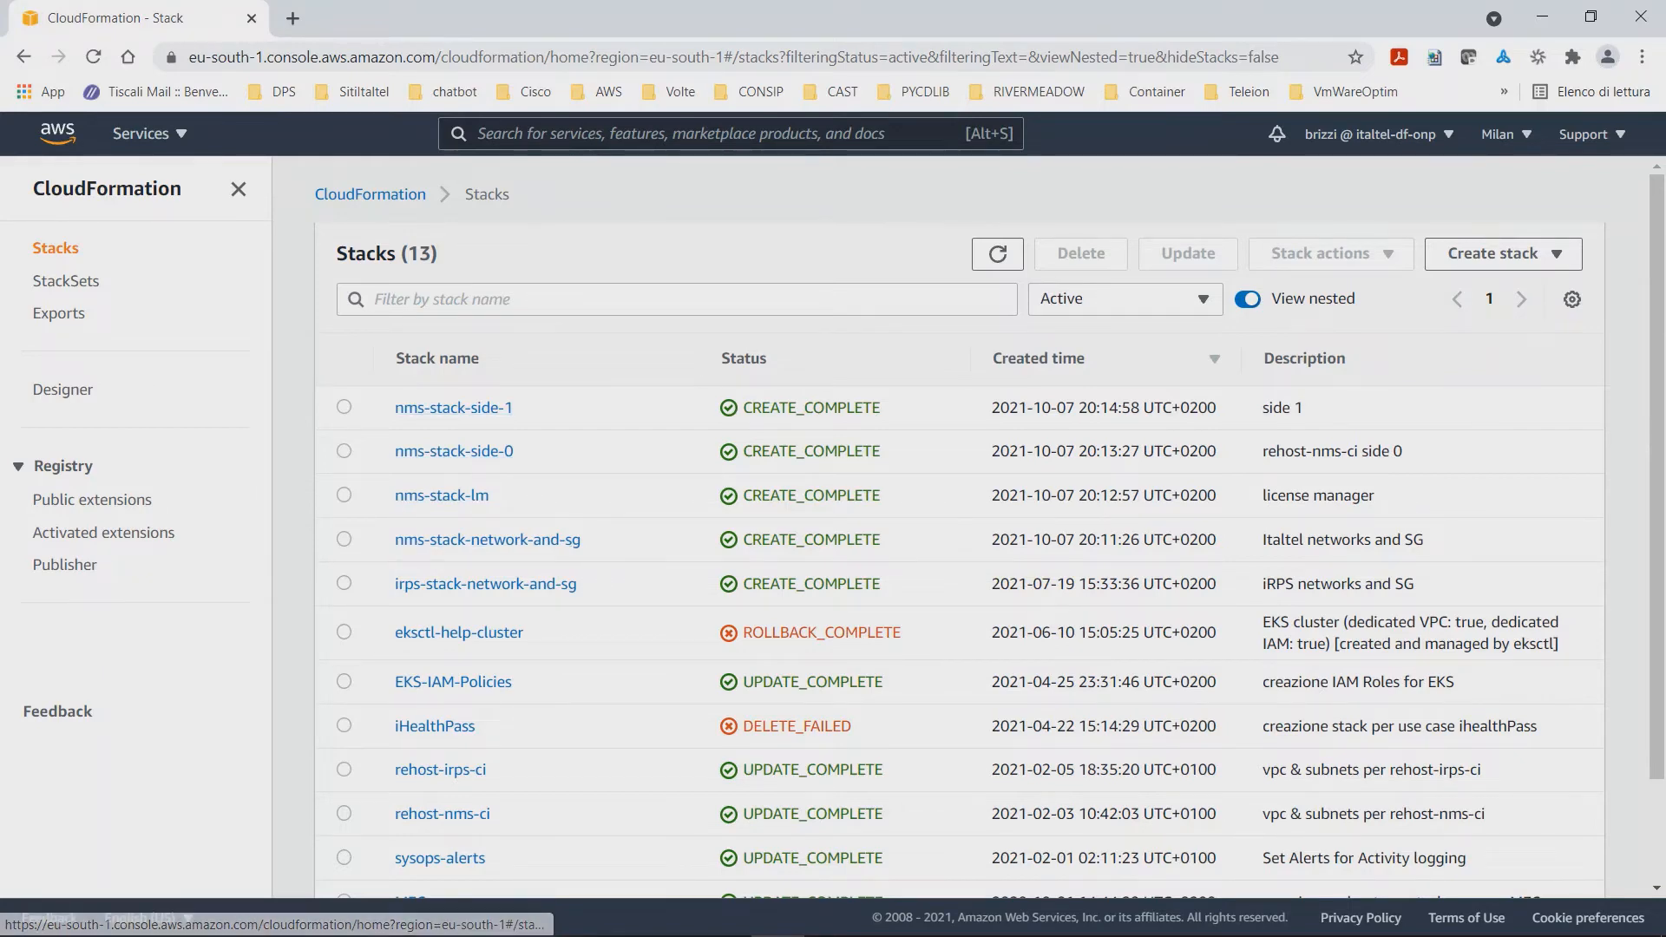
click(57, 131)
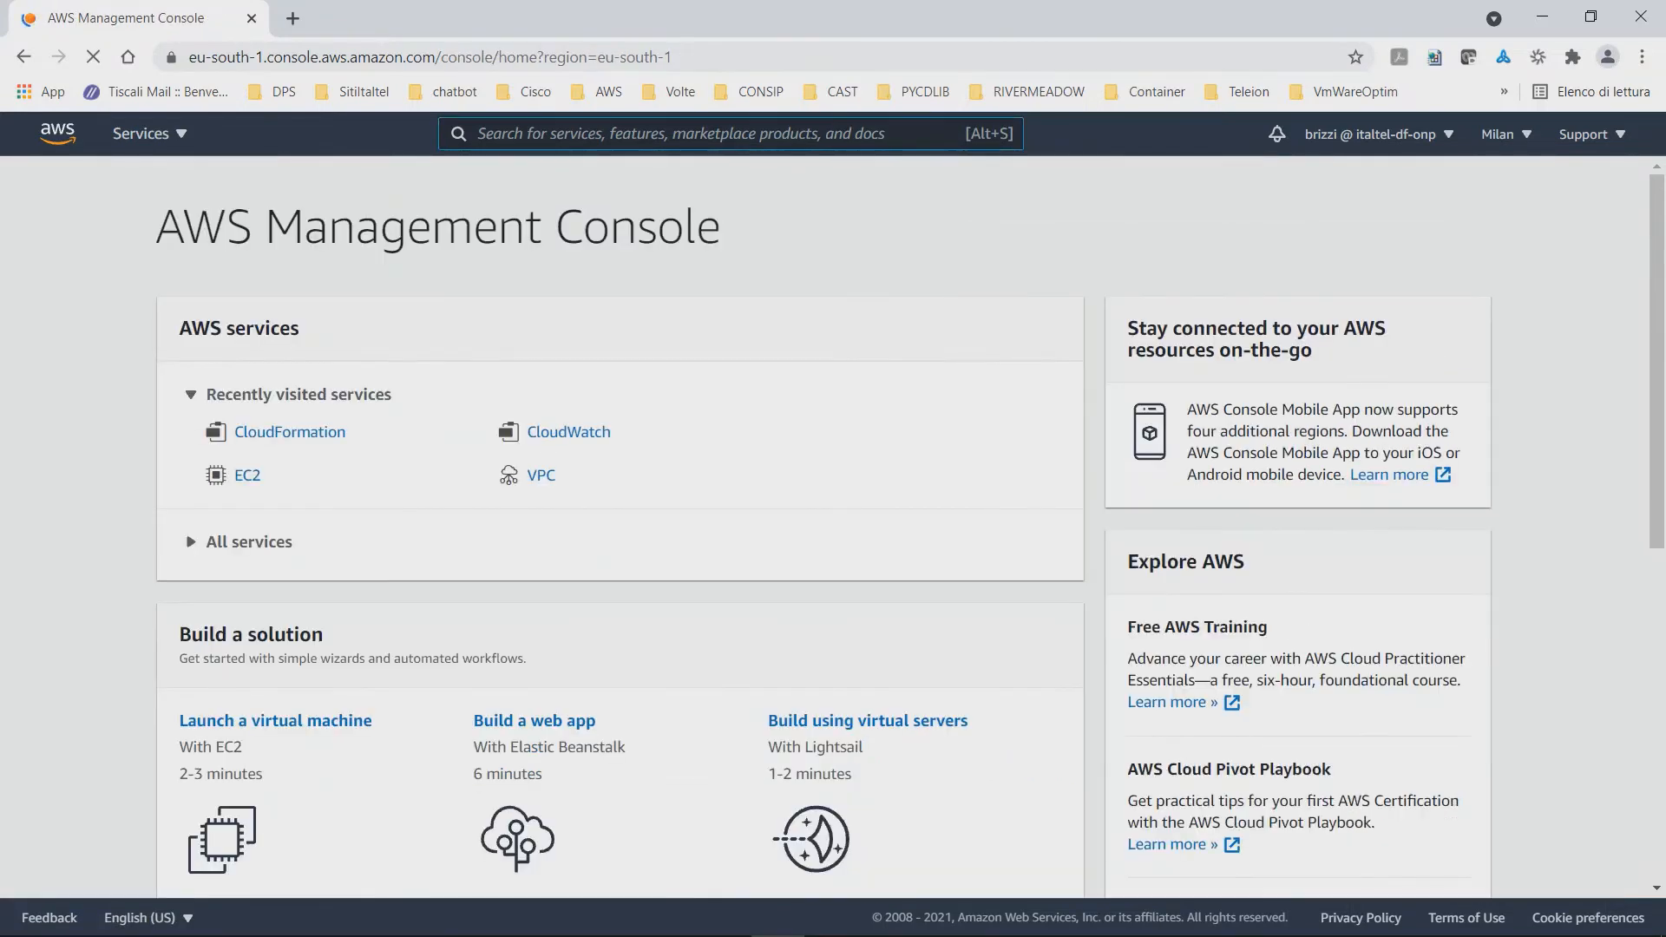
click(248, 474)
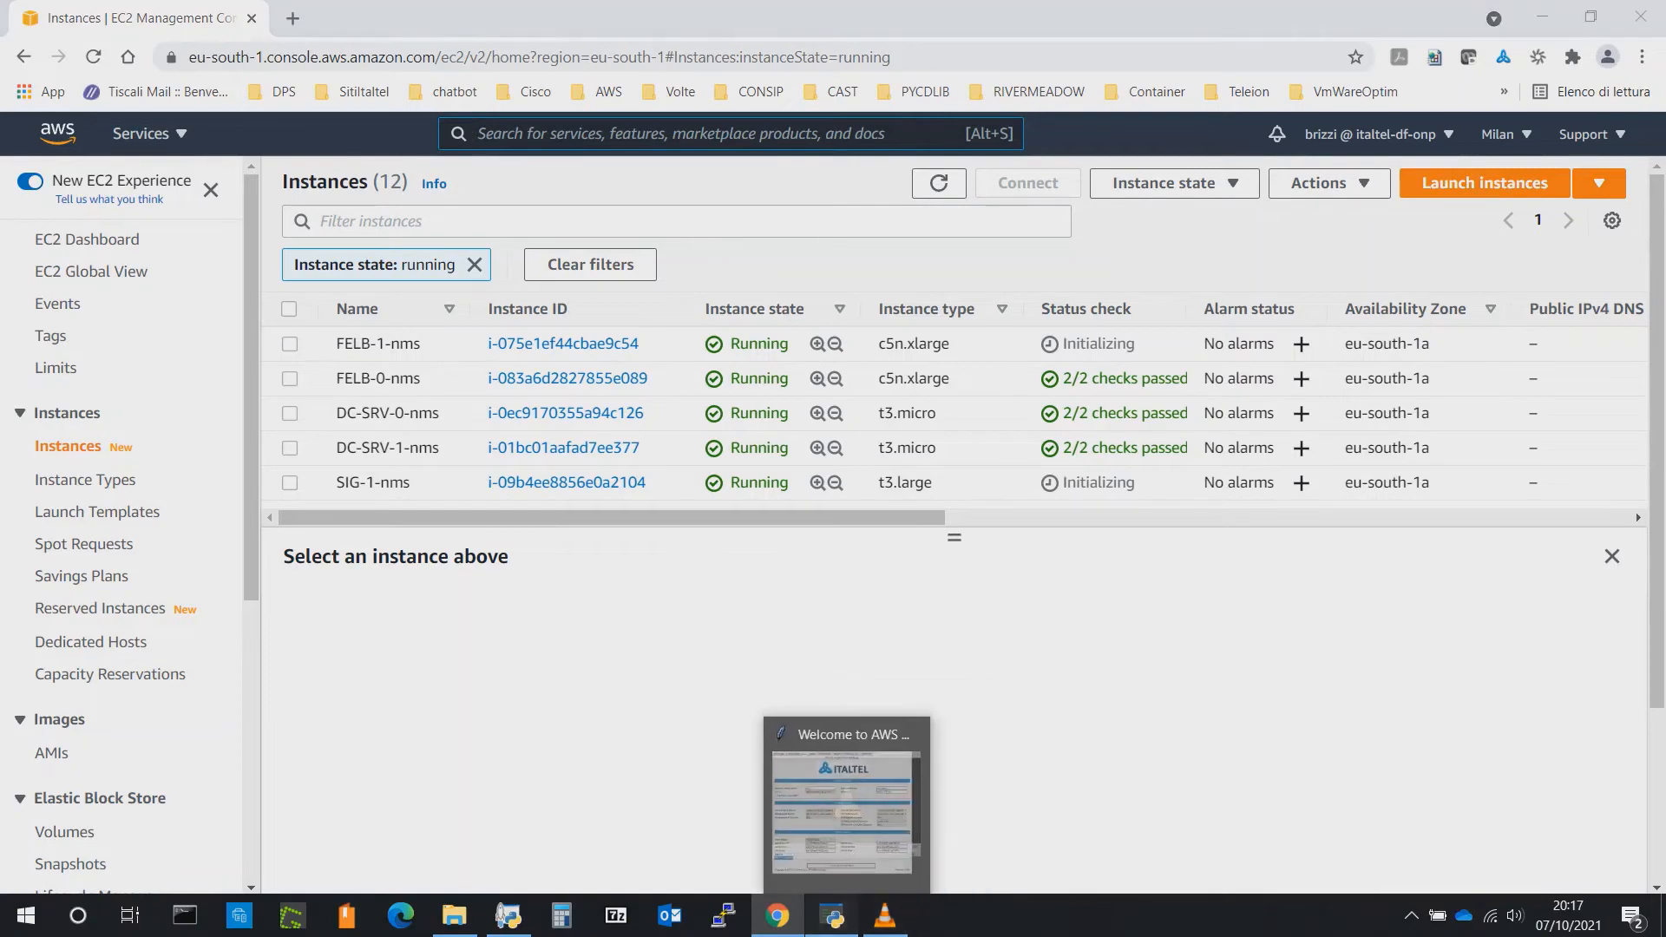
- In the AWS Stack Installer, add the tags Owner = demo and Project = rehost-nms-ci for nms-stack and apply them
click(833, 916)
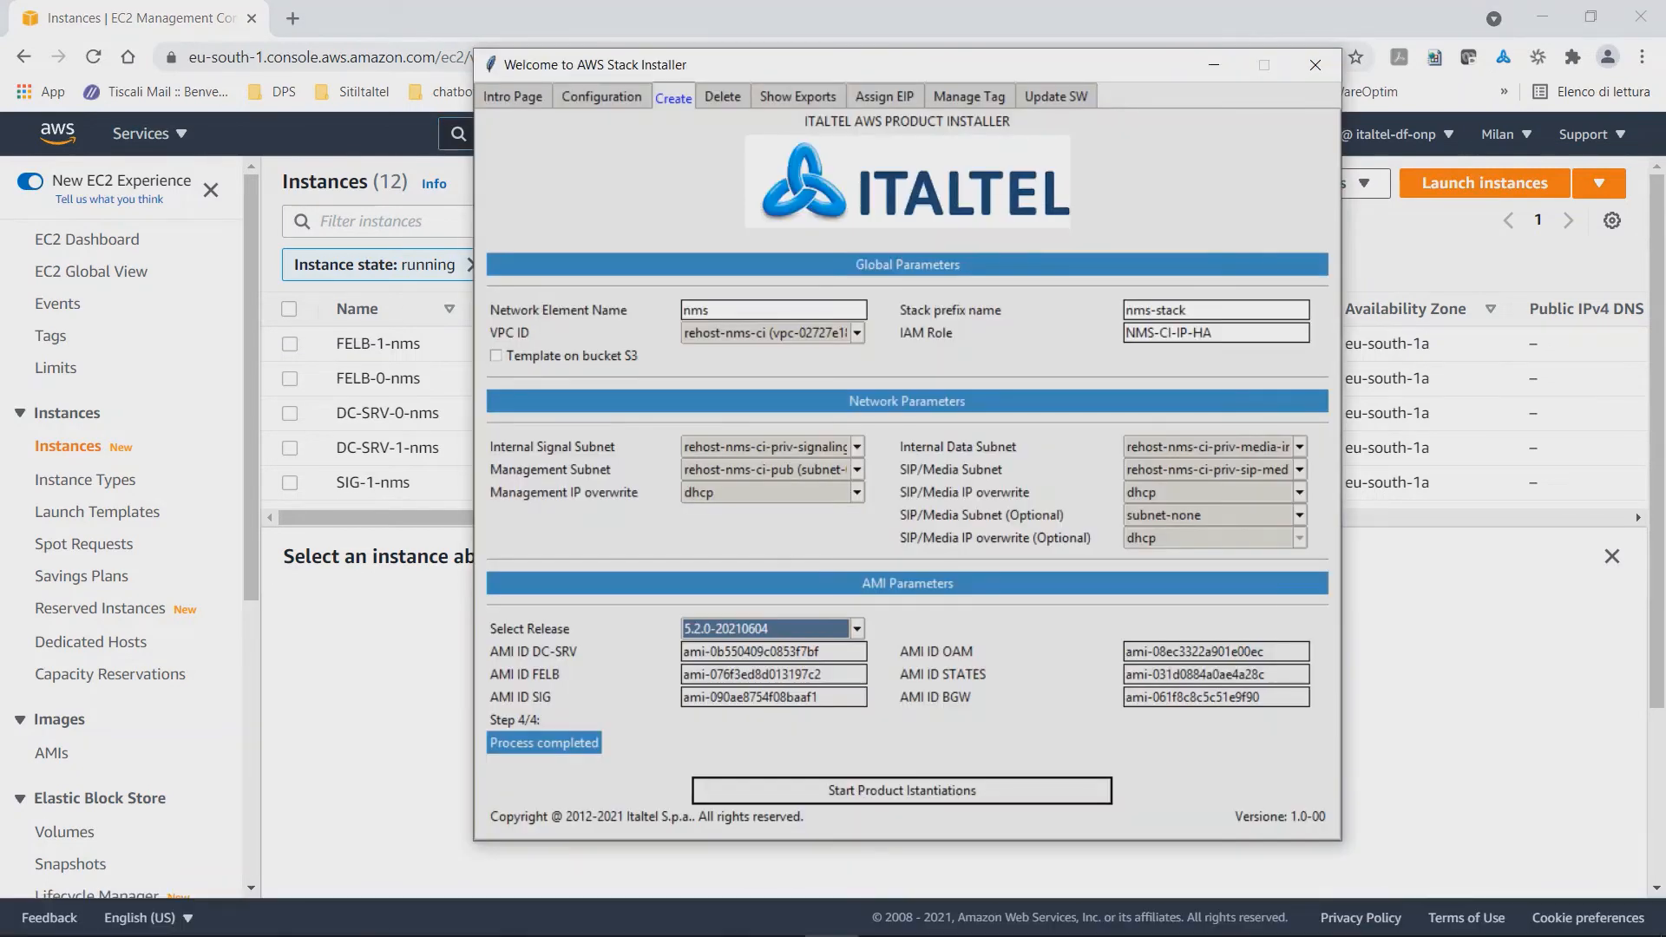
click(969, 97)
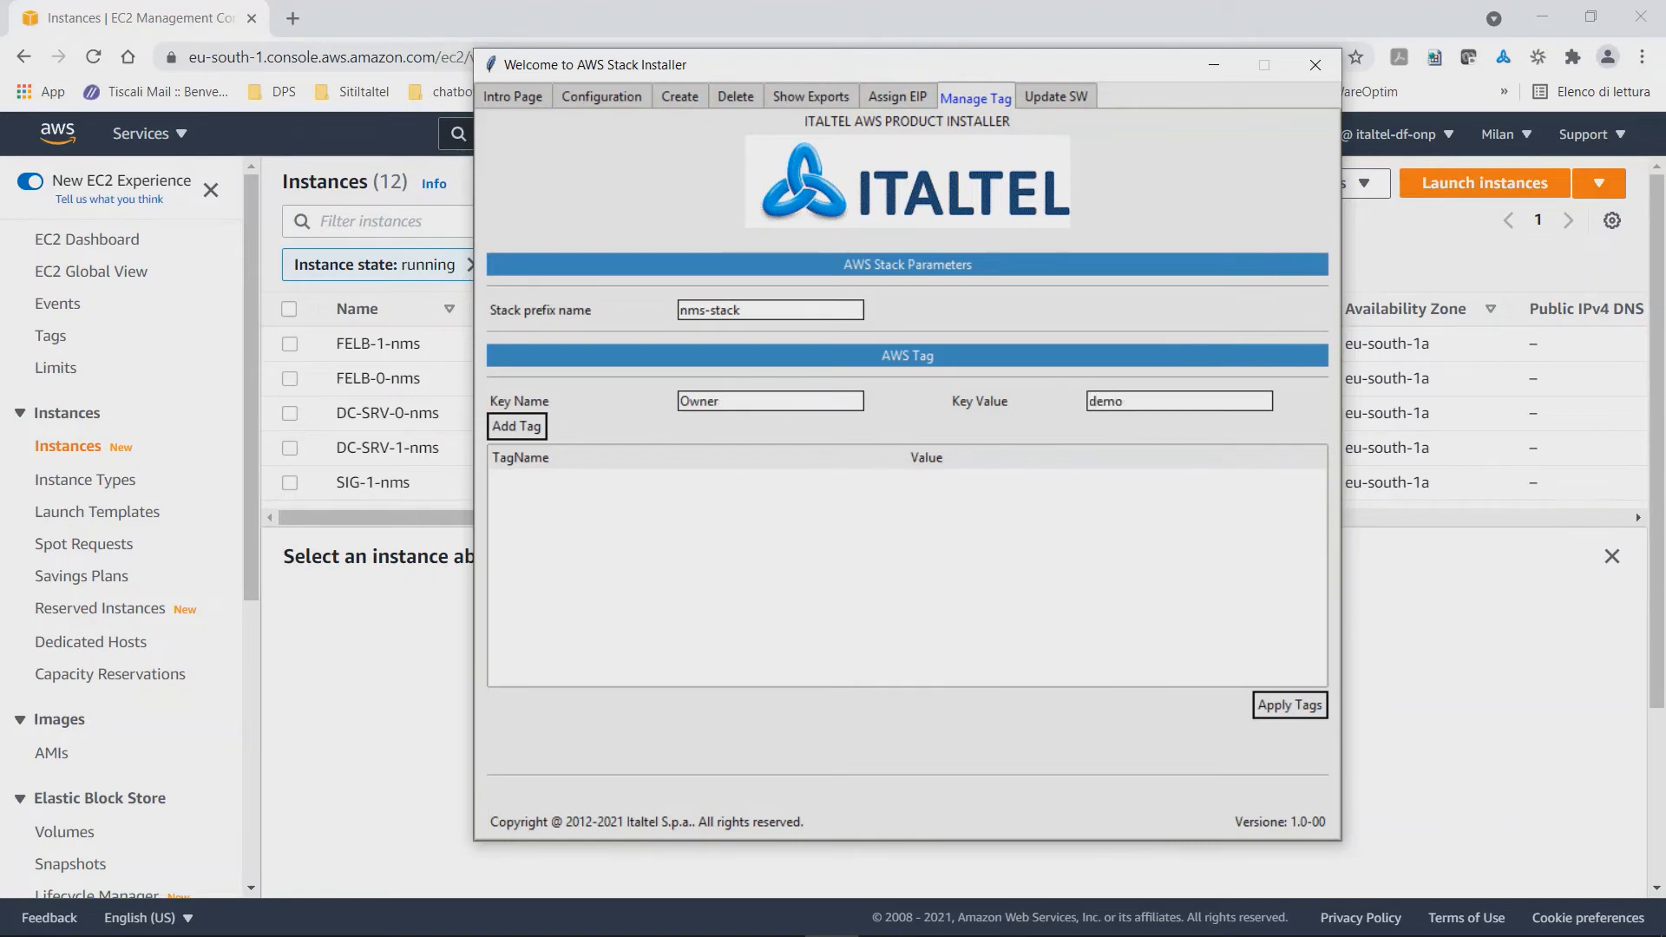
click(517, 426)
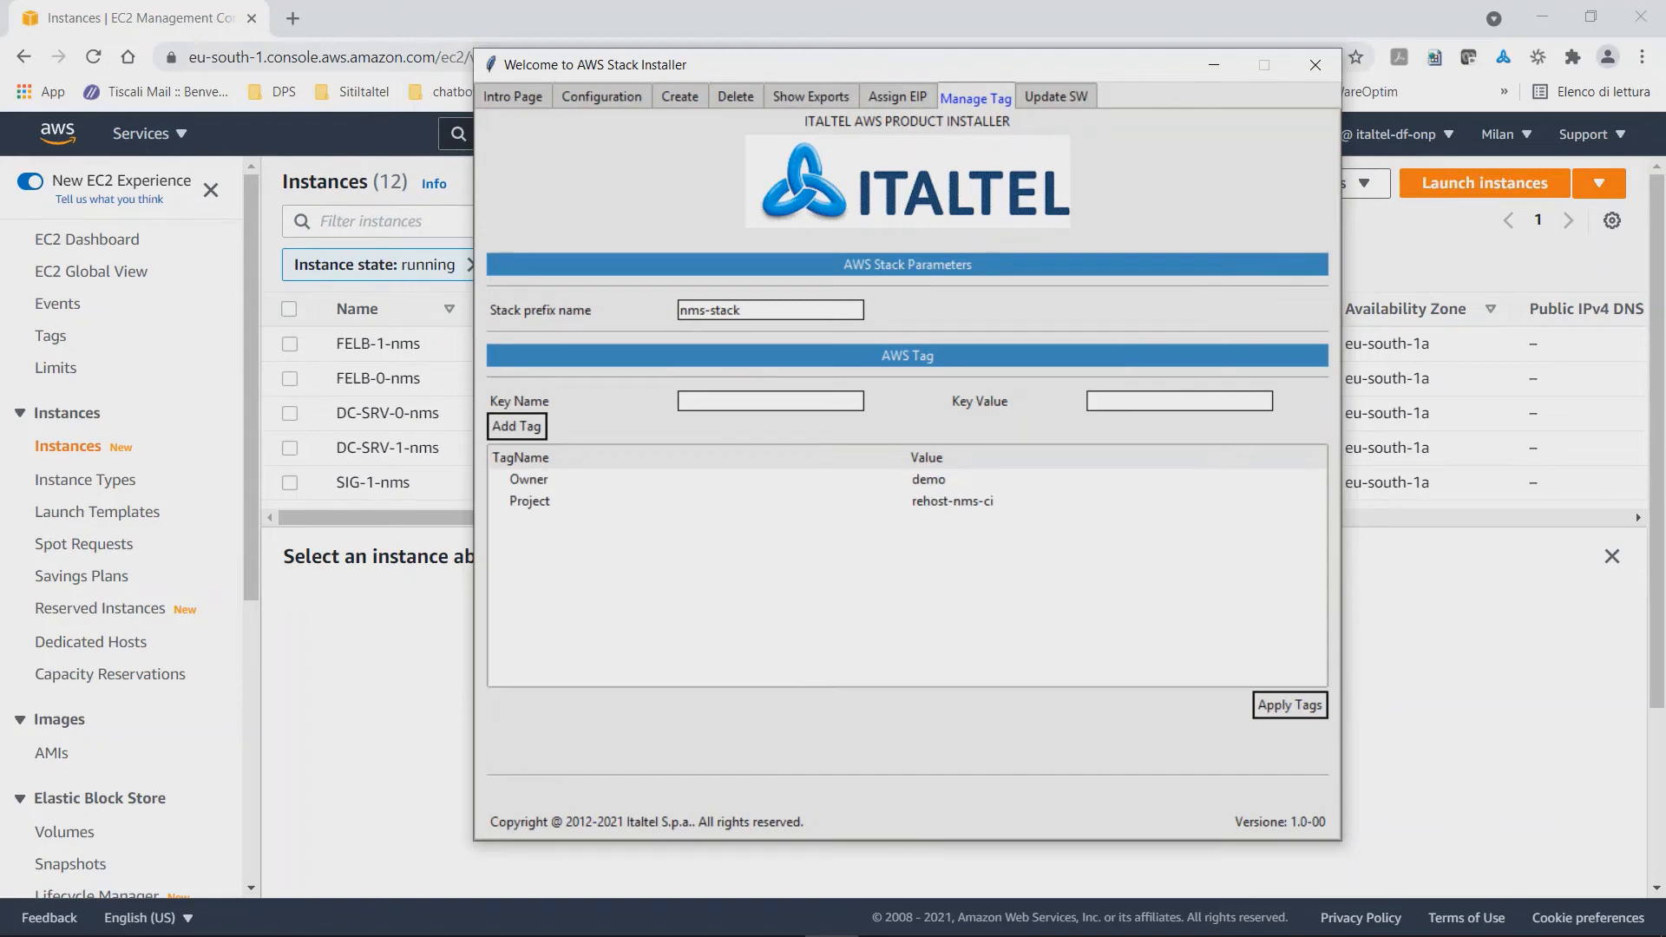
click(1291, 705)
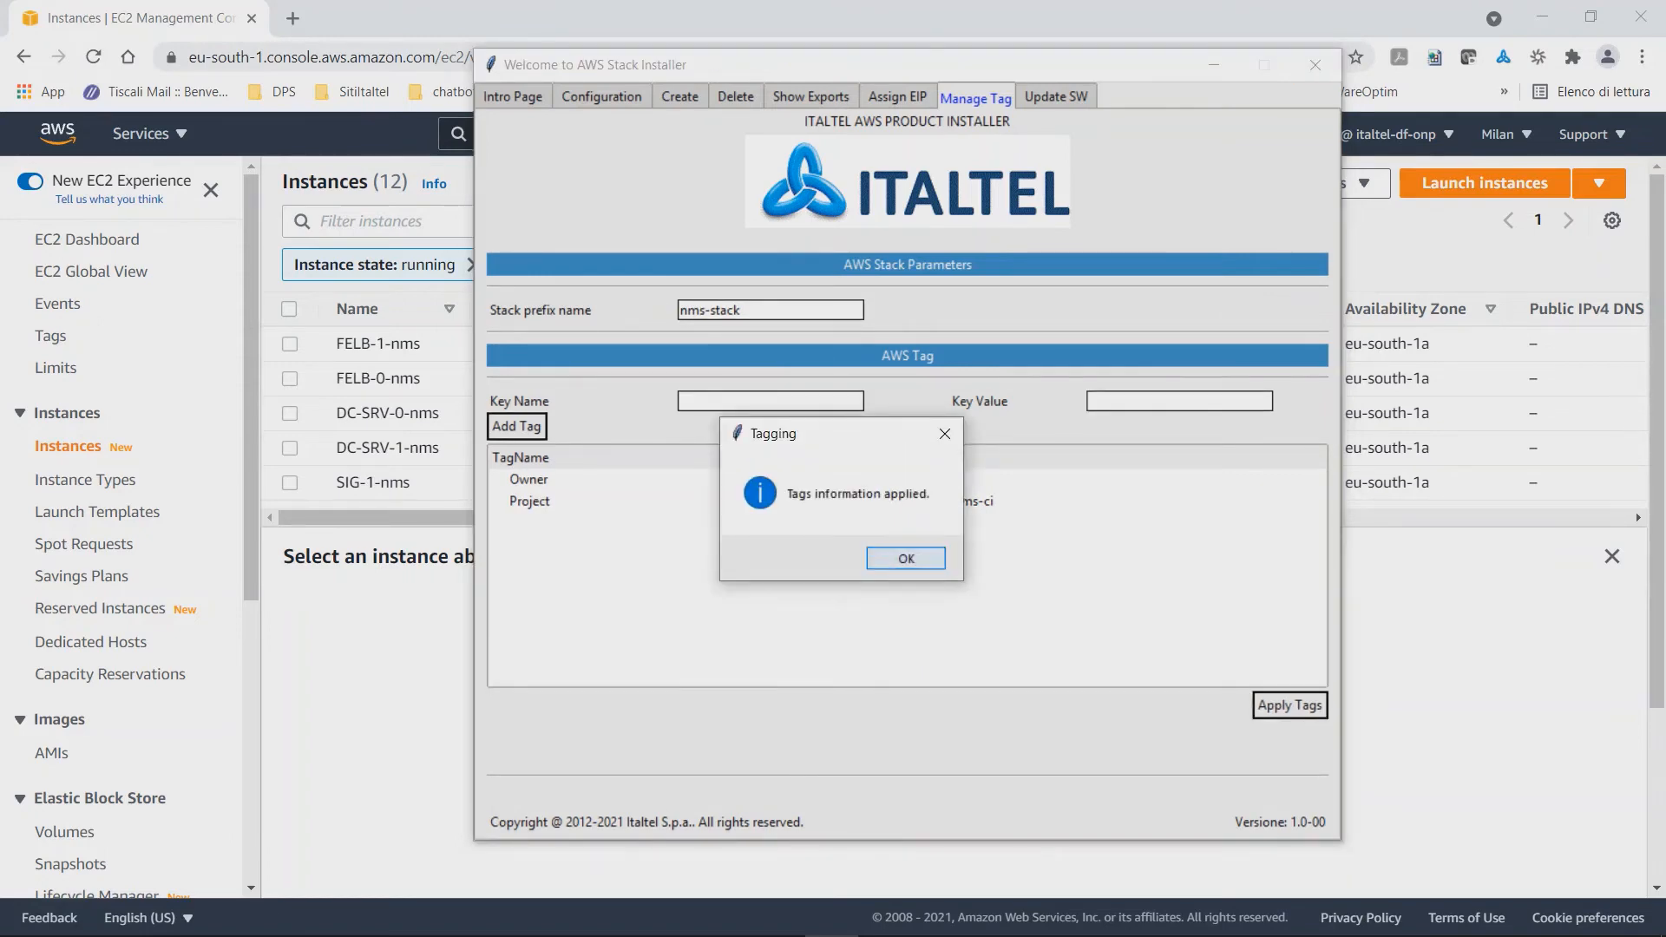
key(Return)
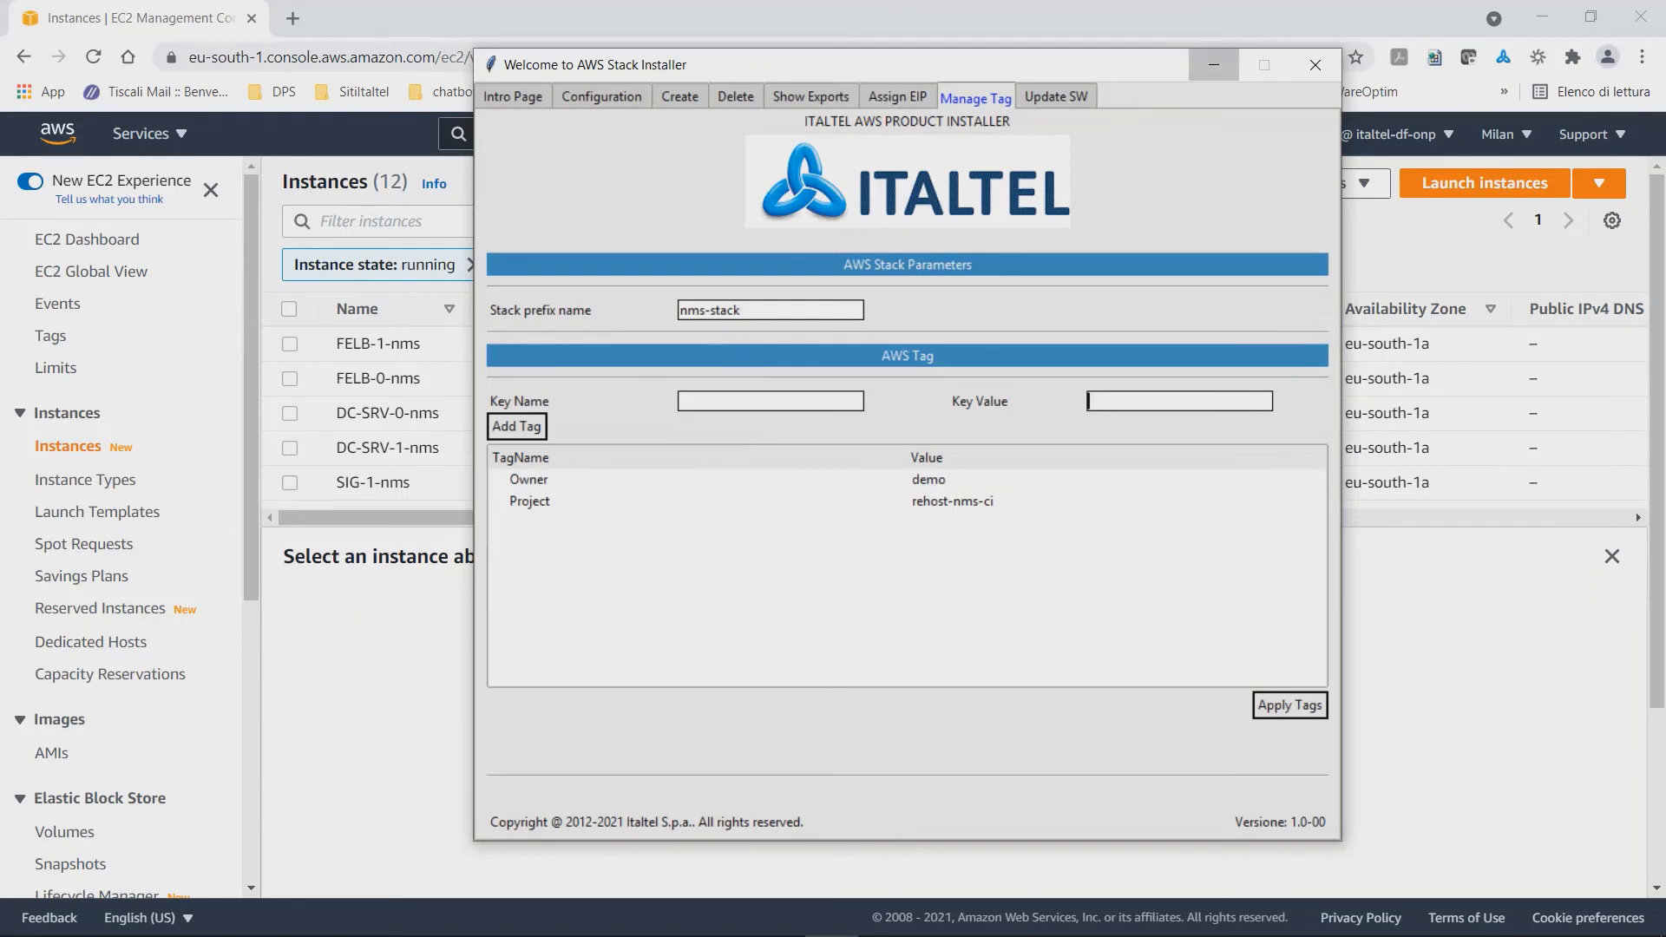
click(1214, 64)
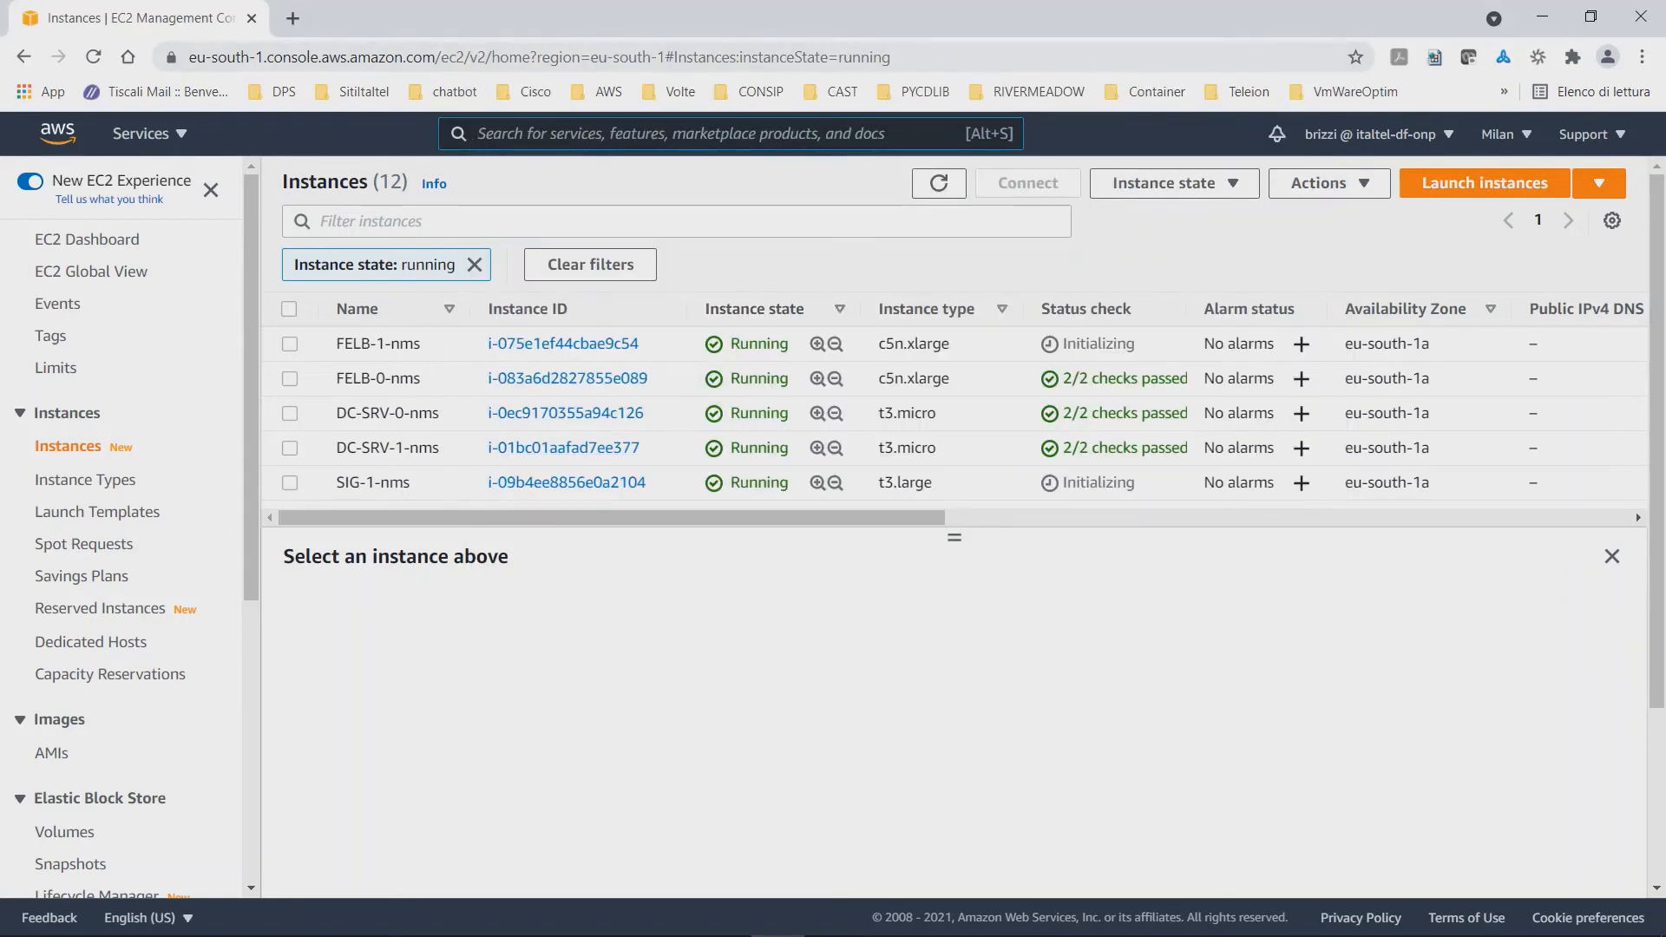
- Inspect the tags of the FELB-1-nms and SIG-1-nms instances in the EC2 console
click(290, 344)
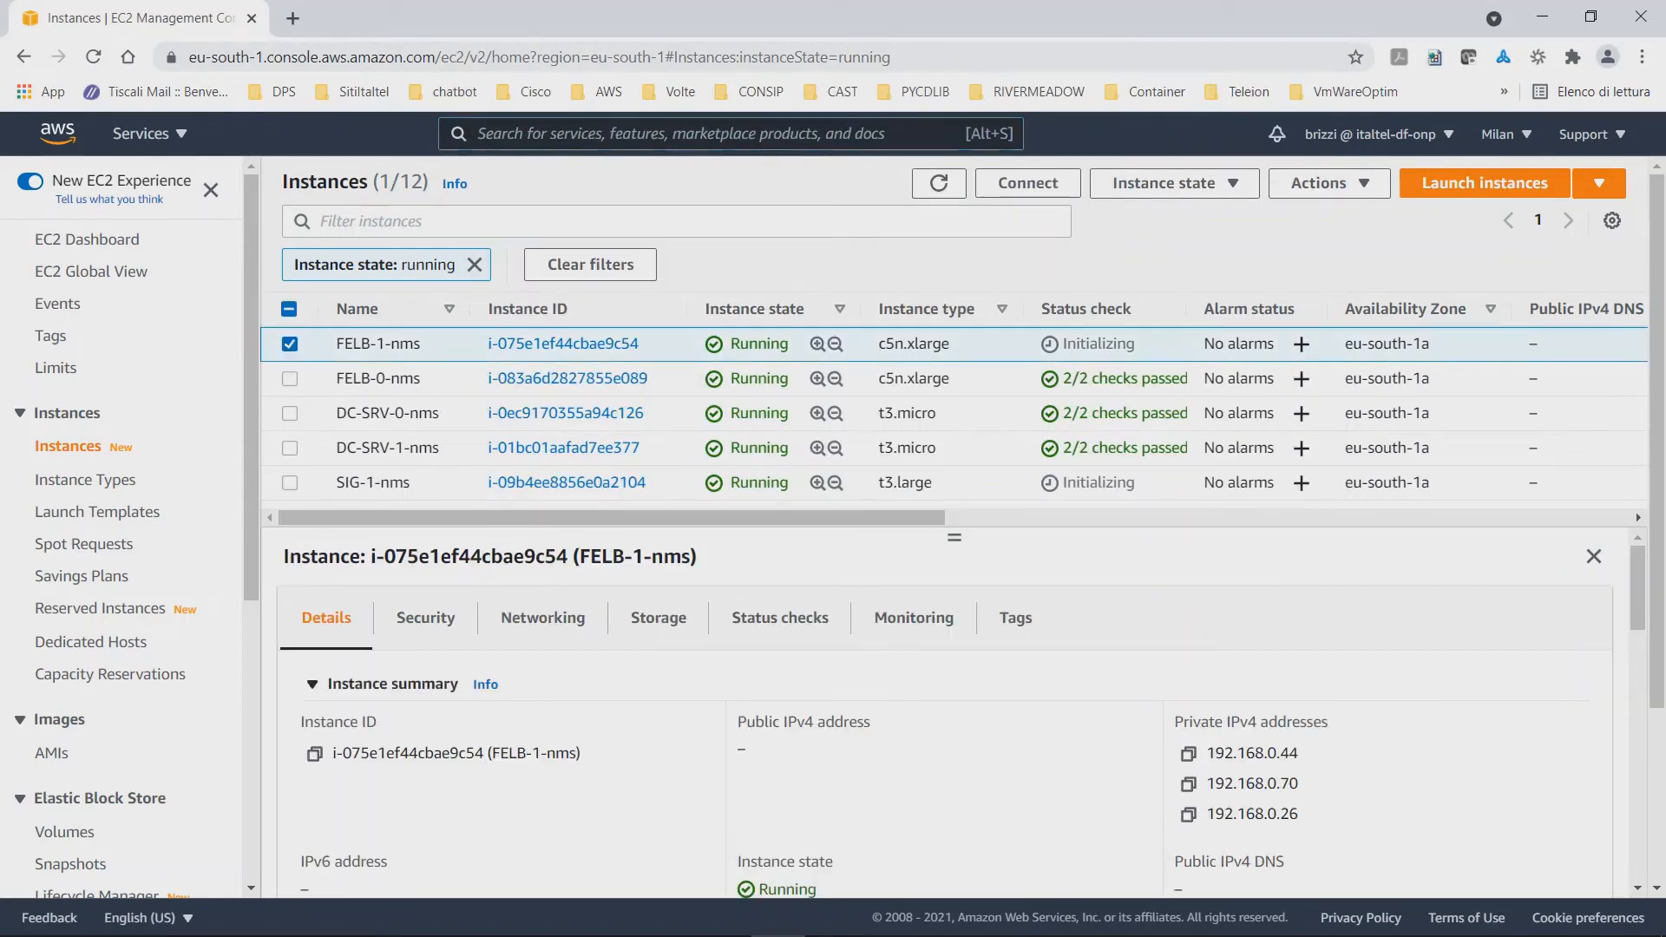
click(1015, 618)
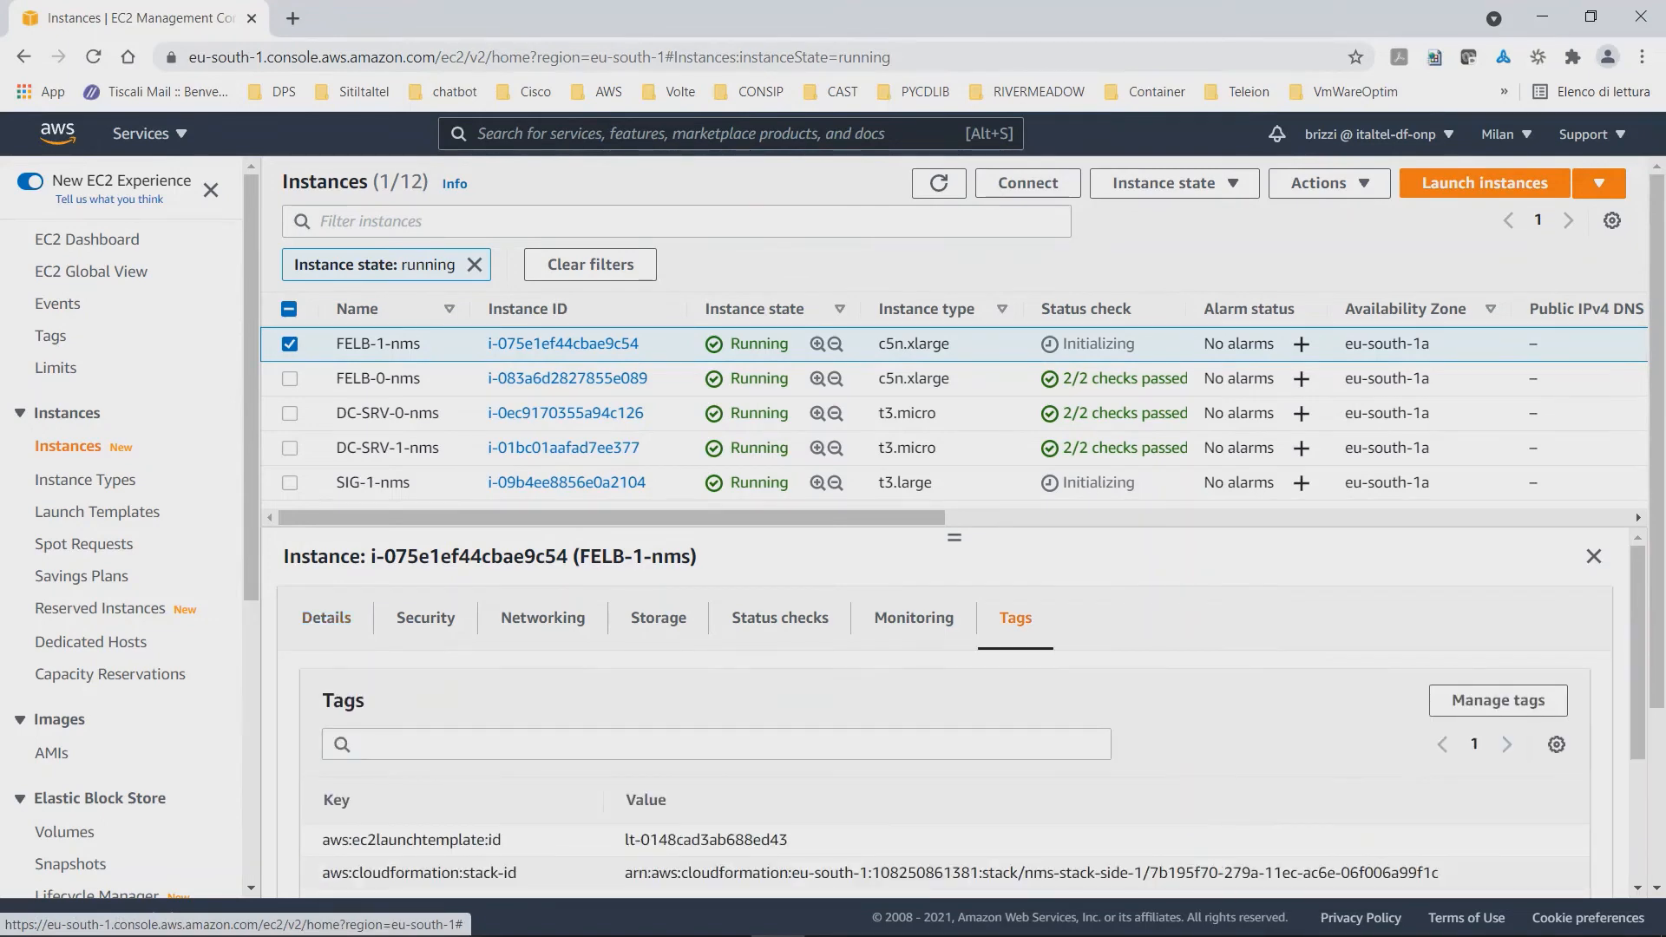
scroll(955, 720, down, 3)
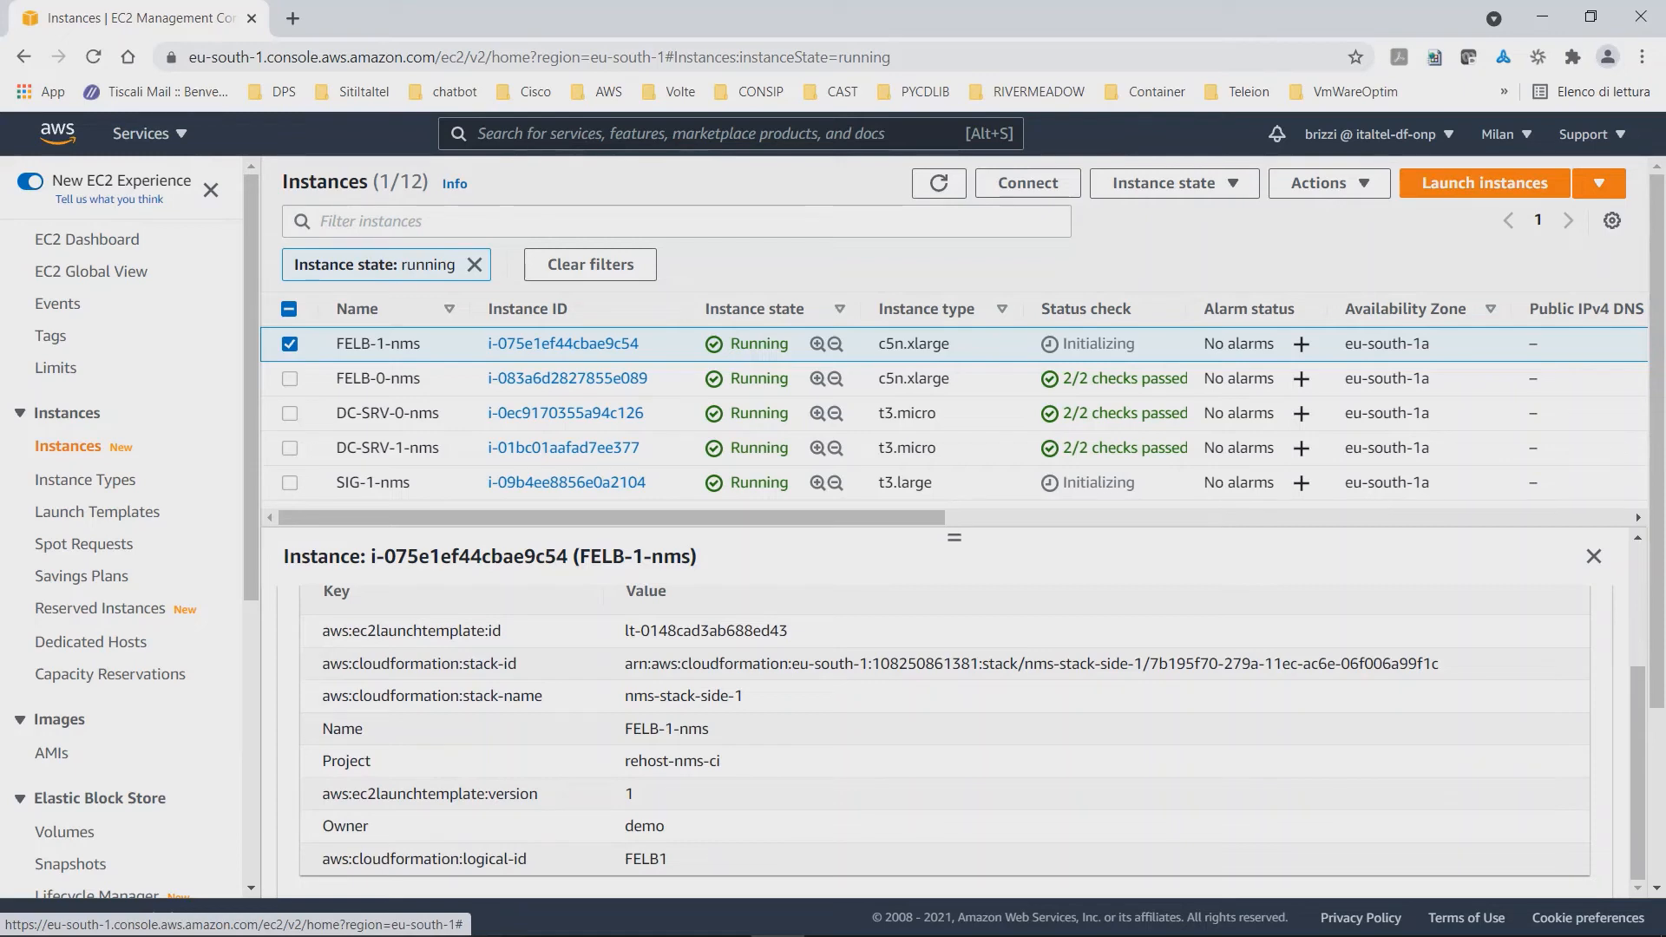
click(290, 344)
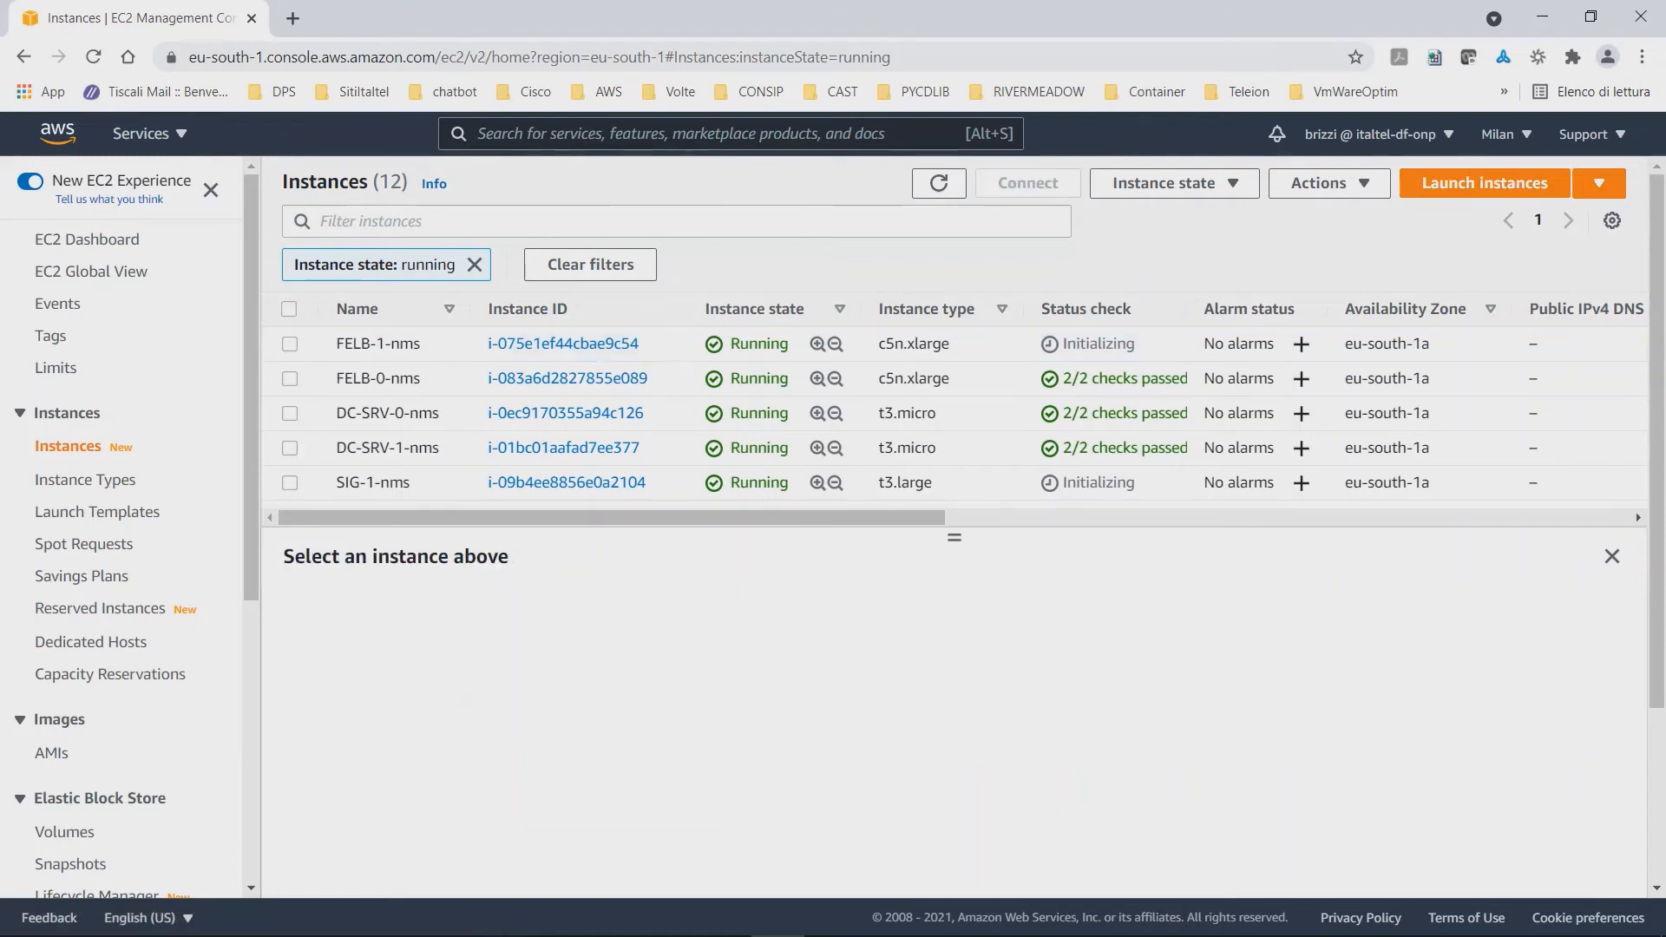
click(290, 483)
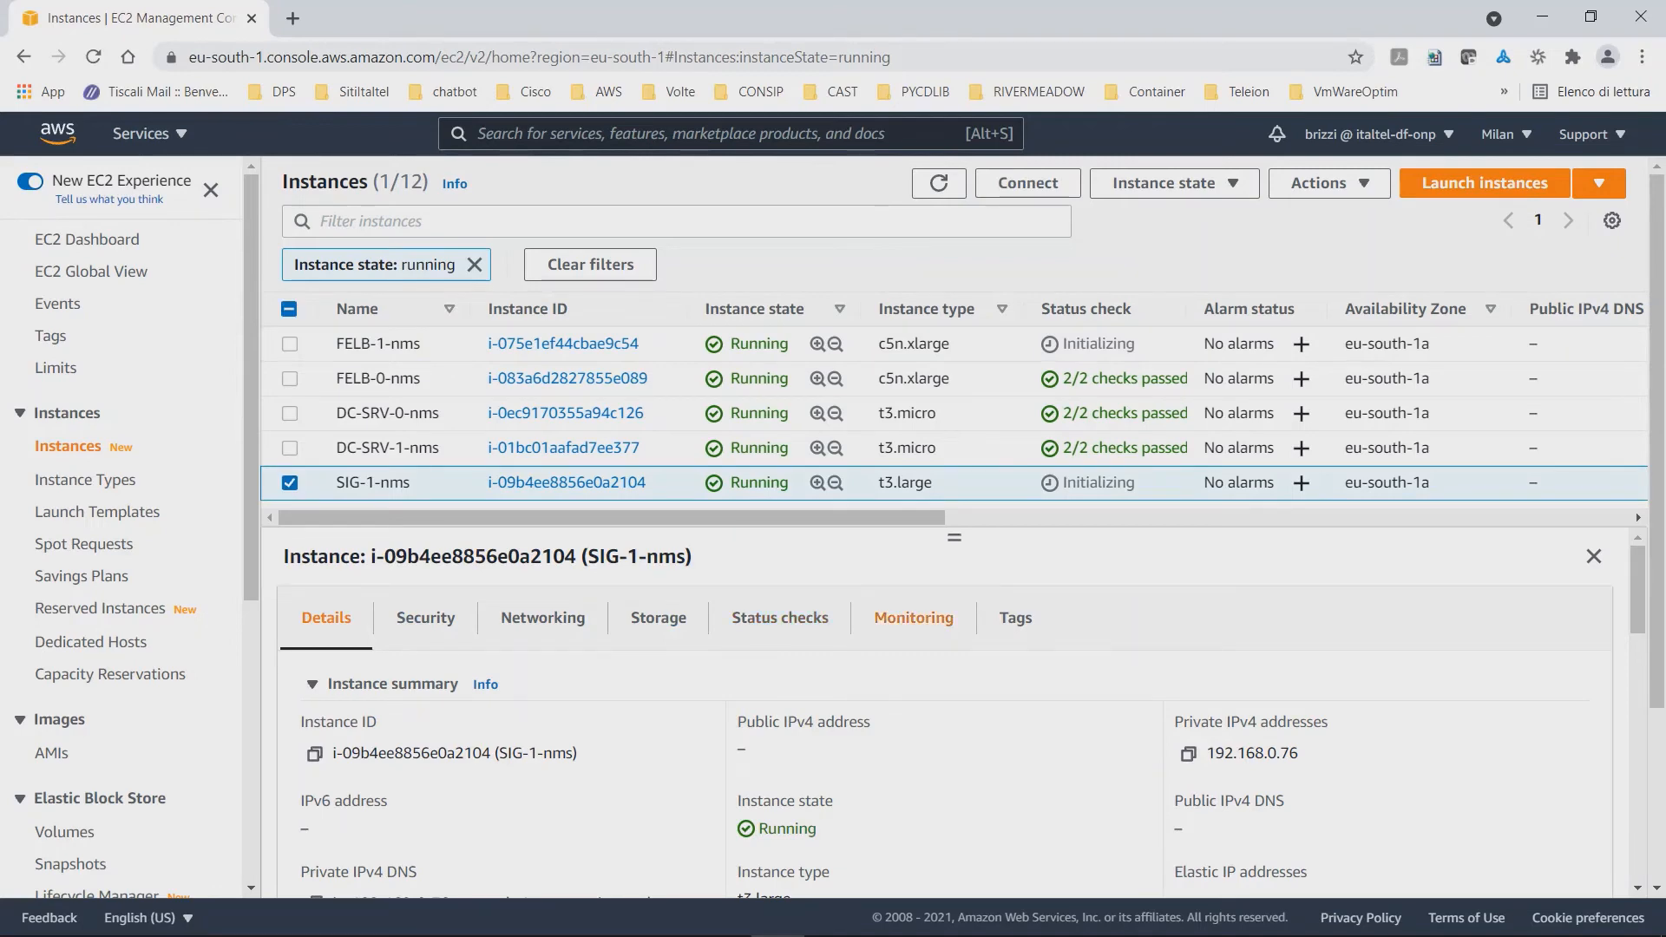
click(1015, 617)
scroll(955, 738, down, 3)
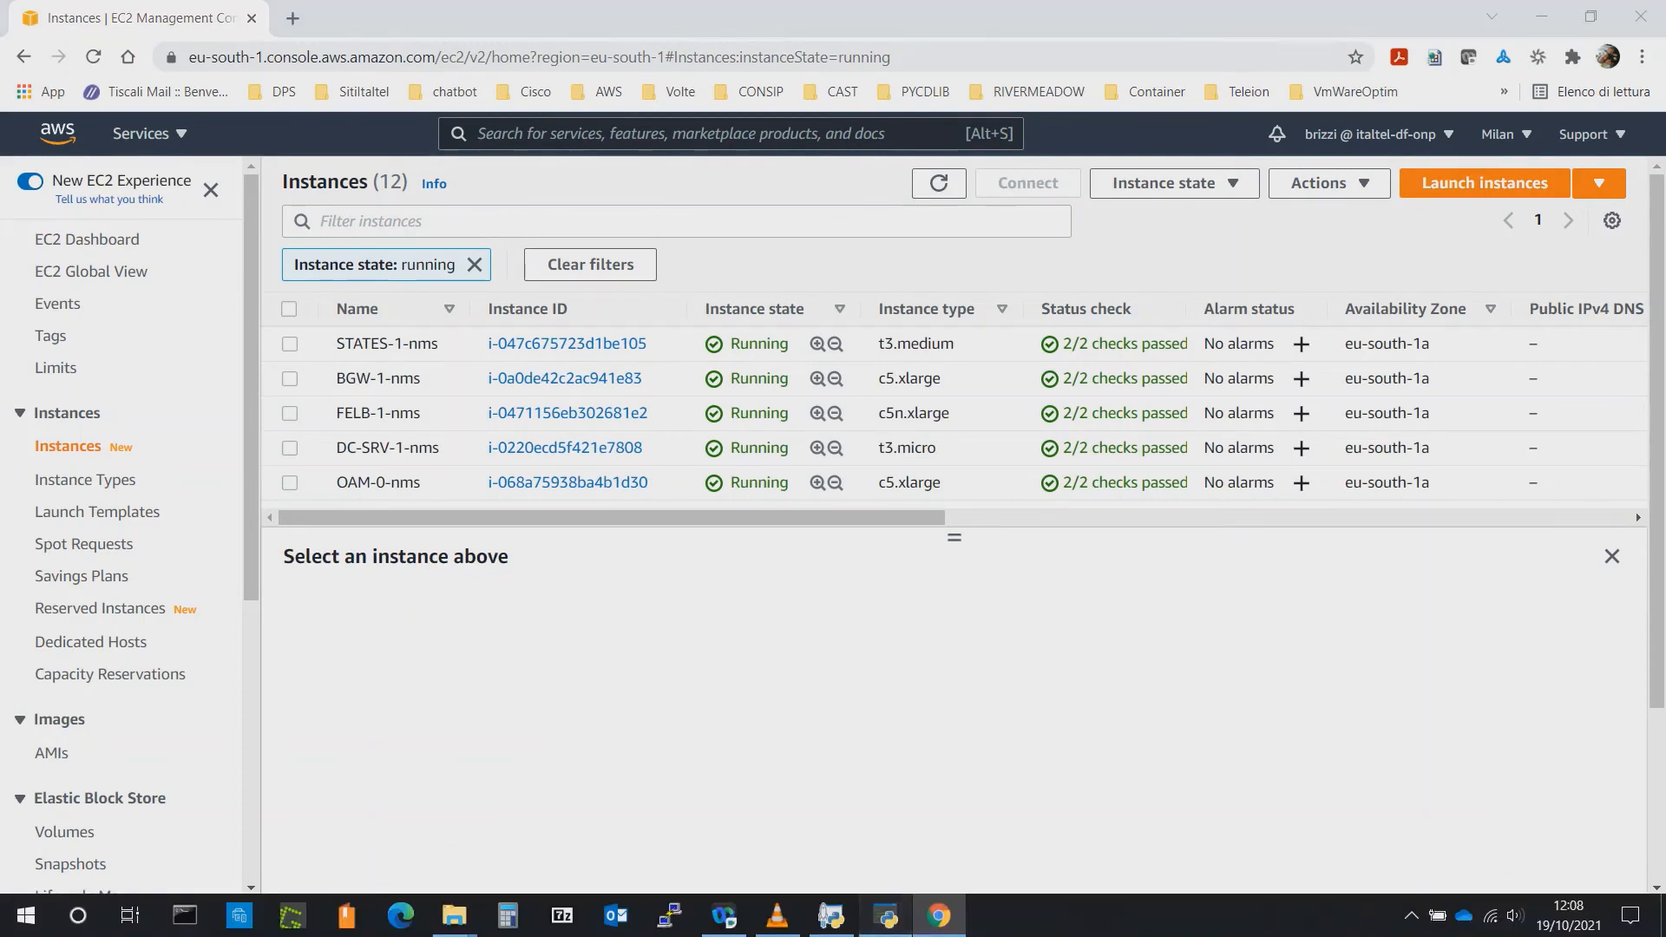
- In the AWS Stack Installer, assign the management EIP 35.152.71.120 to the stack prefix nms-stack and minimize the installer
click(885, 916)
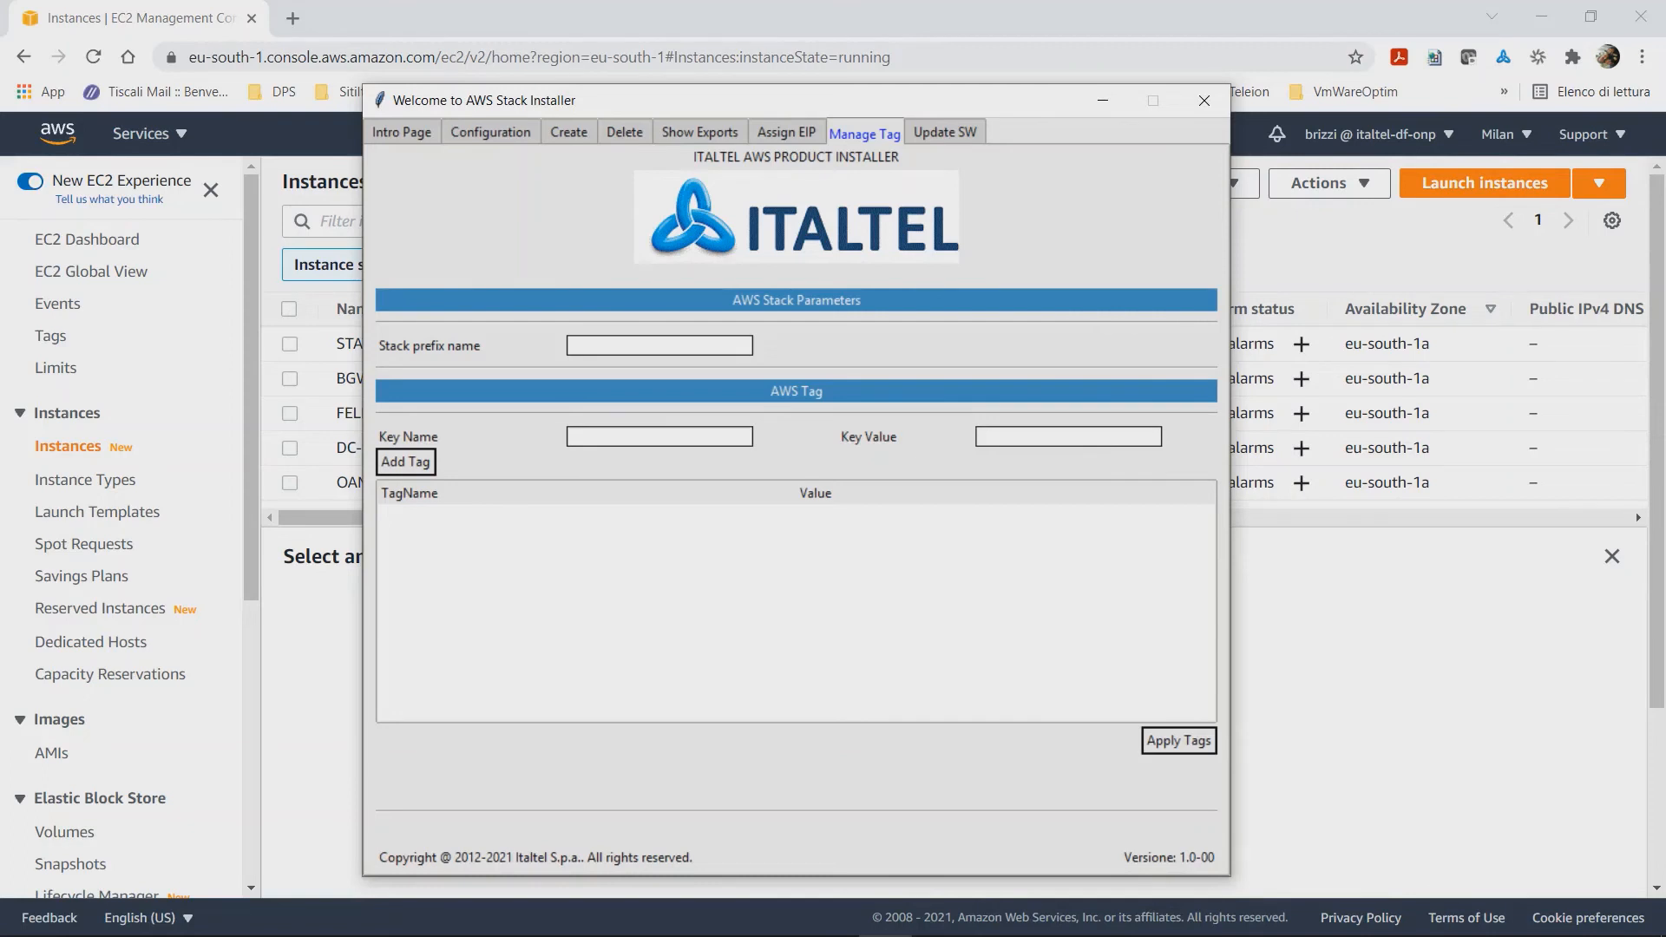
click(786, 132)
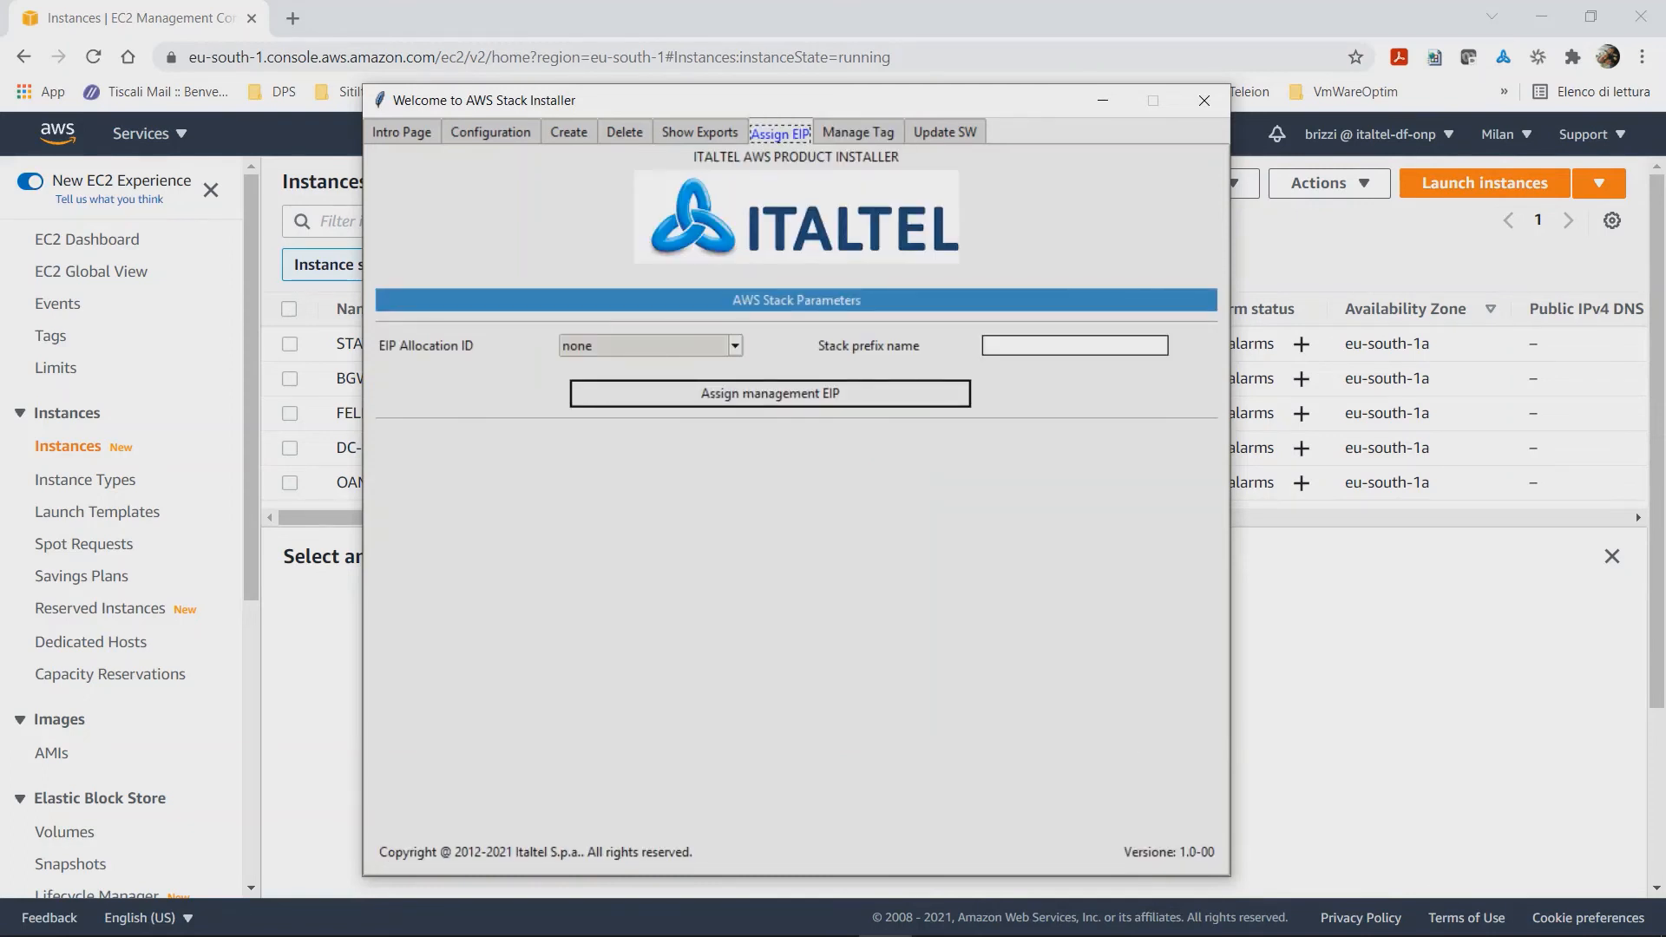
click(735, 345)
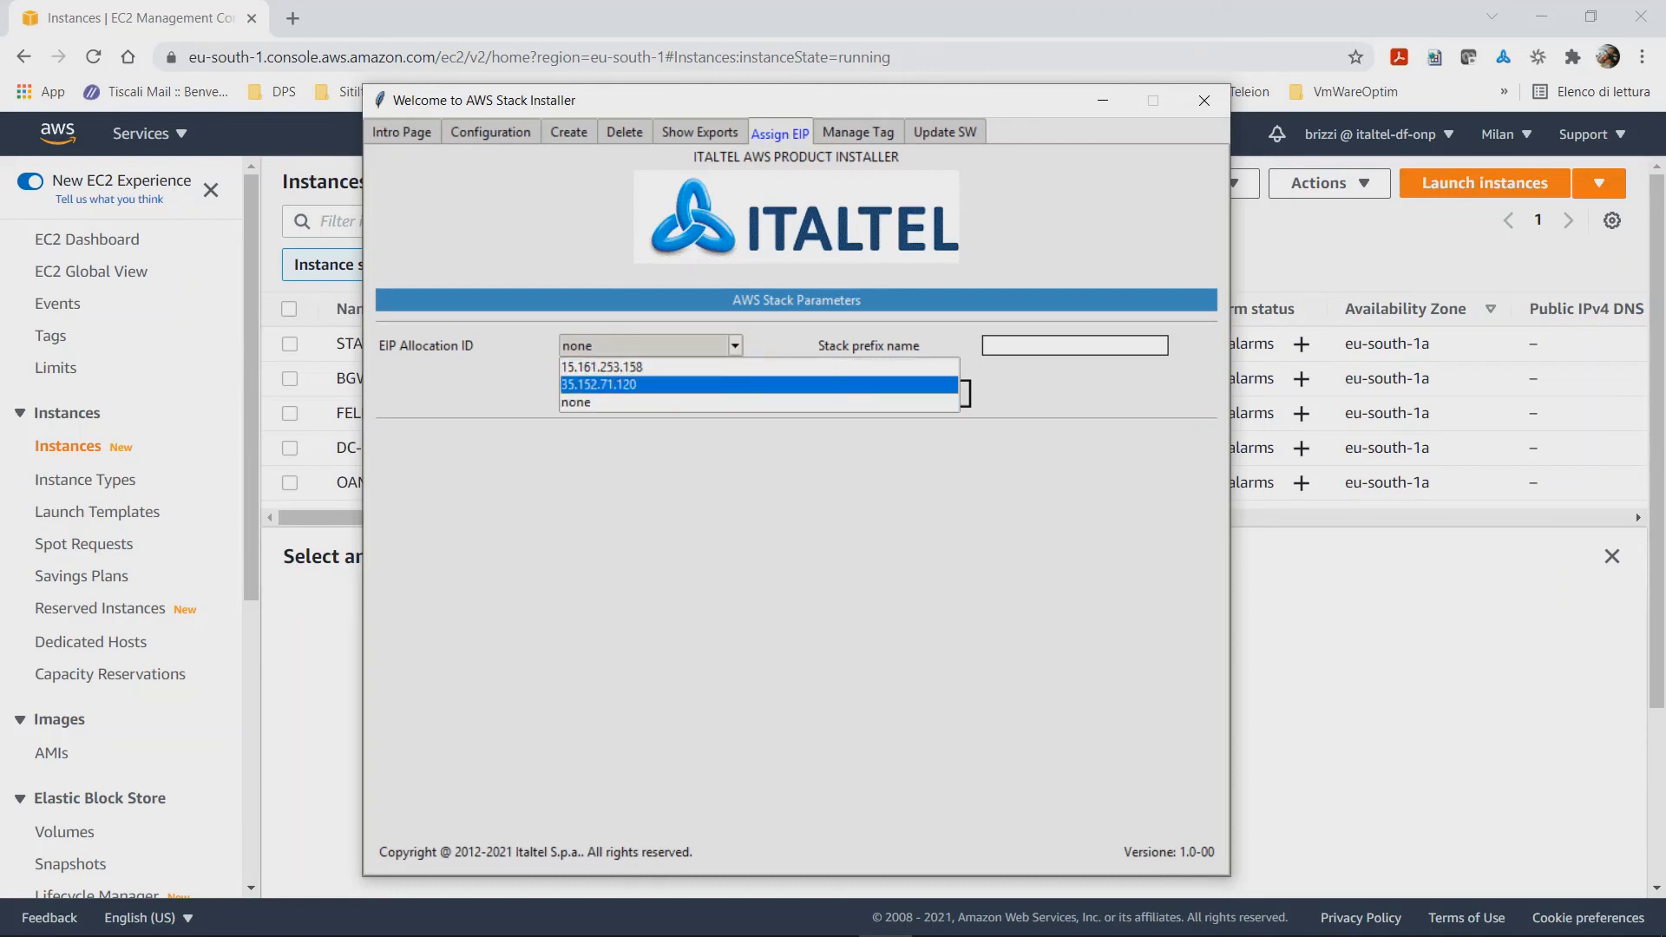
click(599, 385)
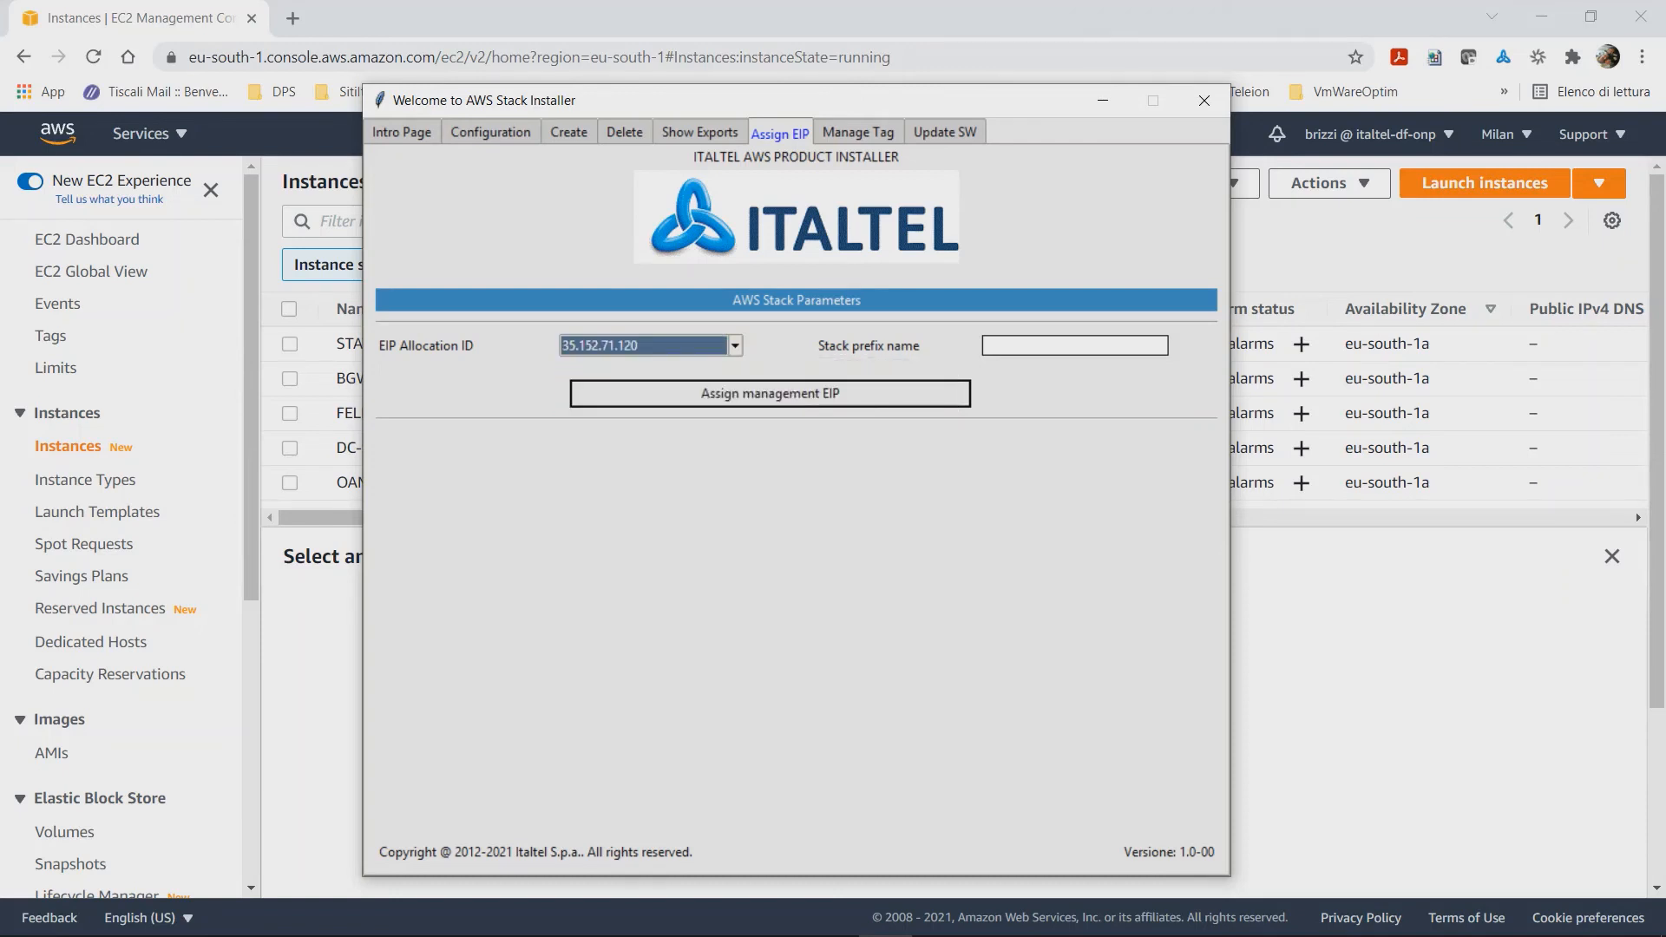
click(1074, 345)
text(nms-stack)
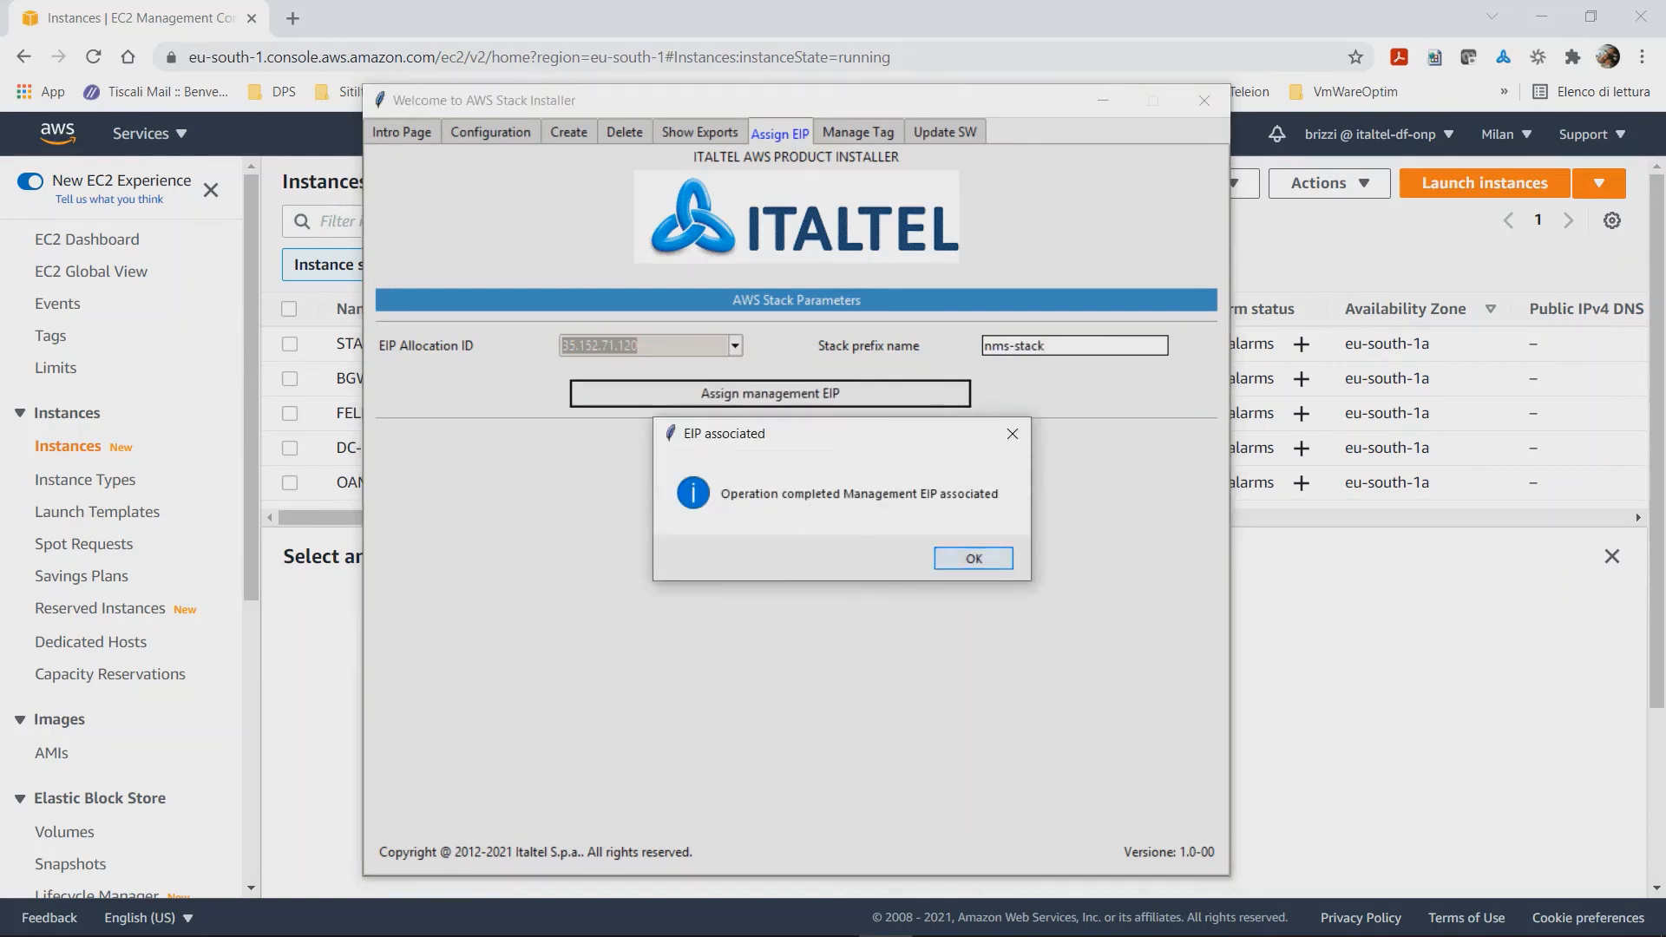
key(Return)
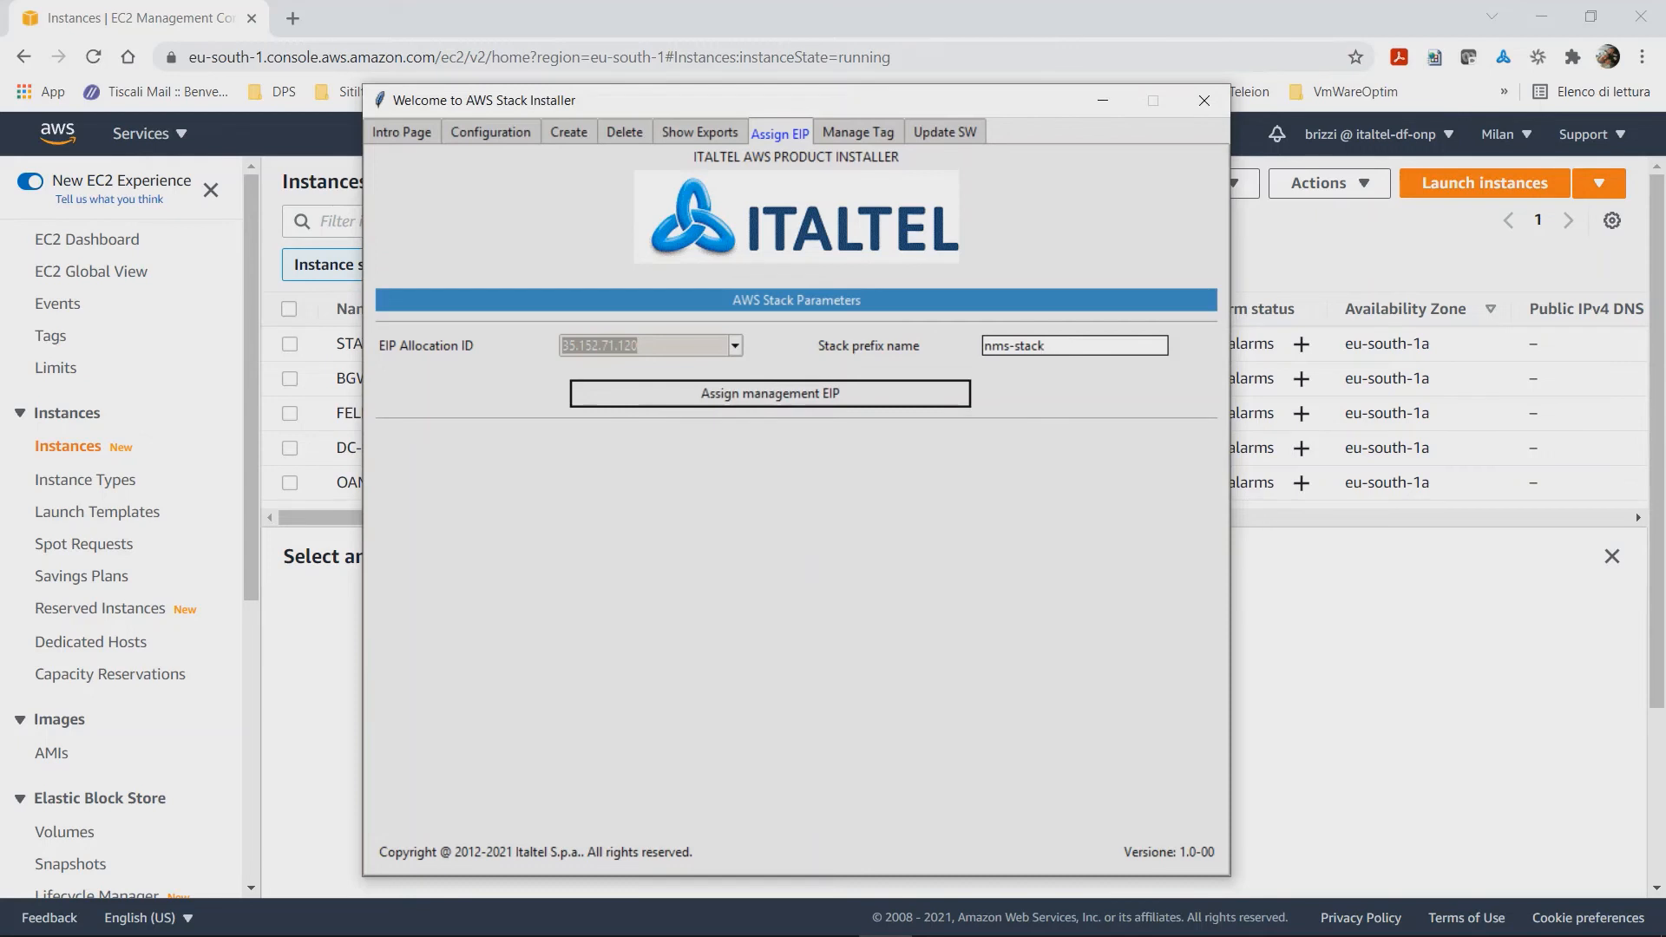
click(1103, 100)
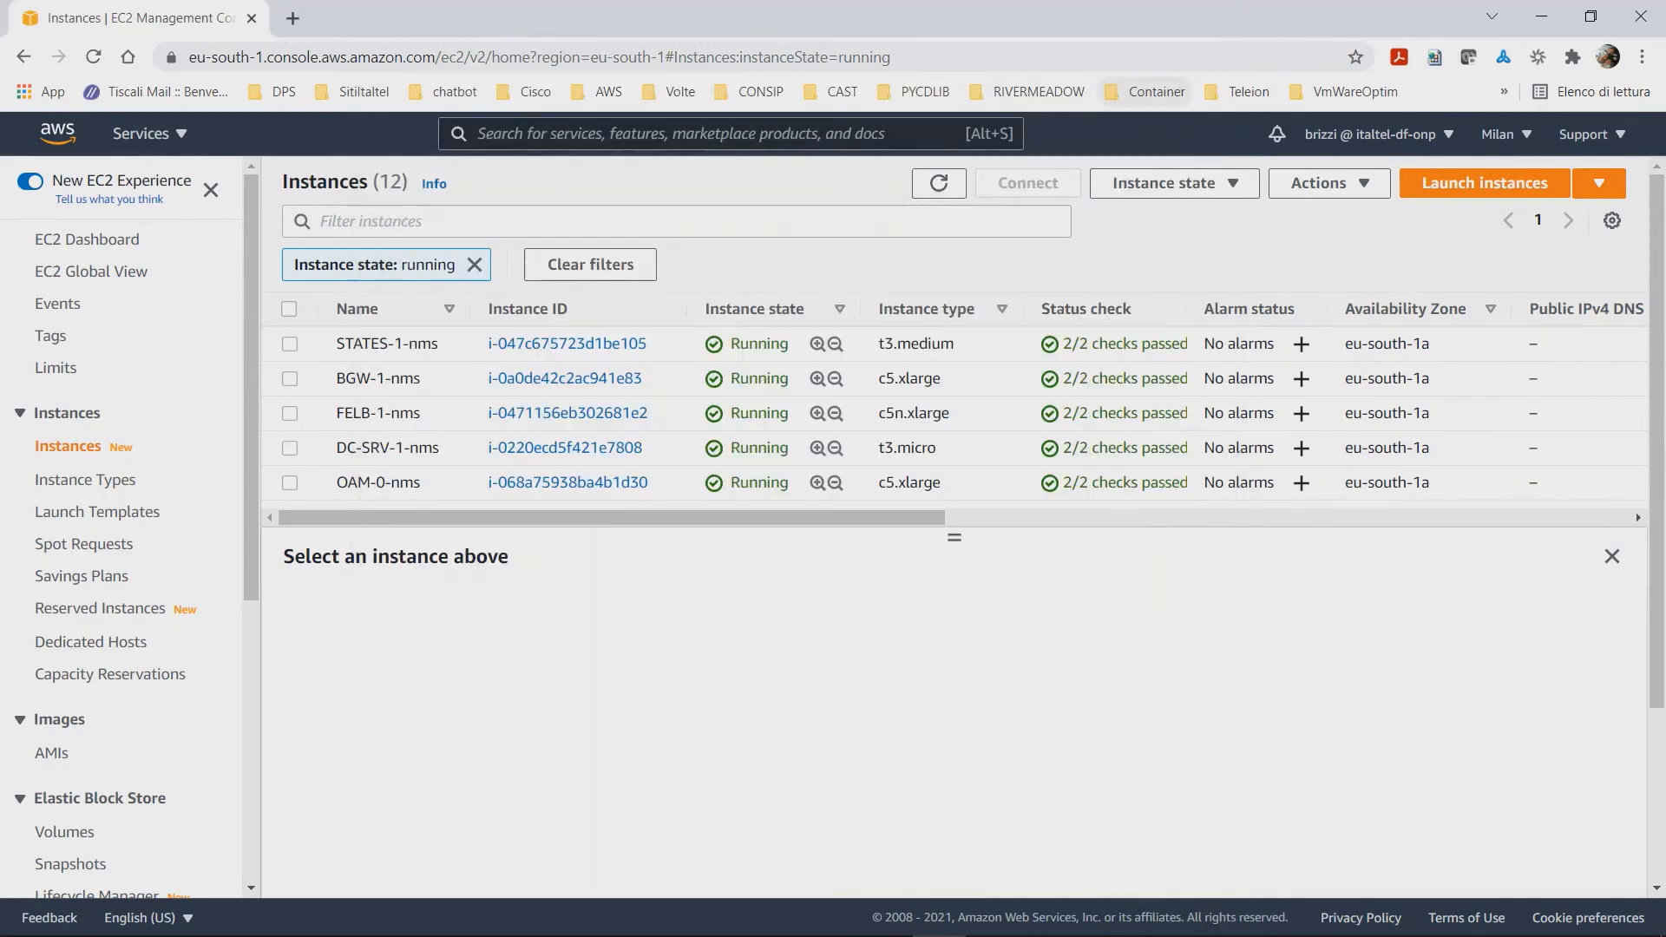
click(293, 19)
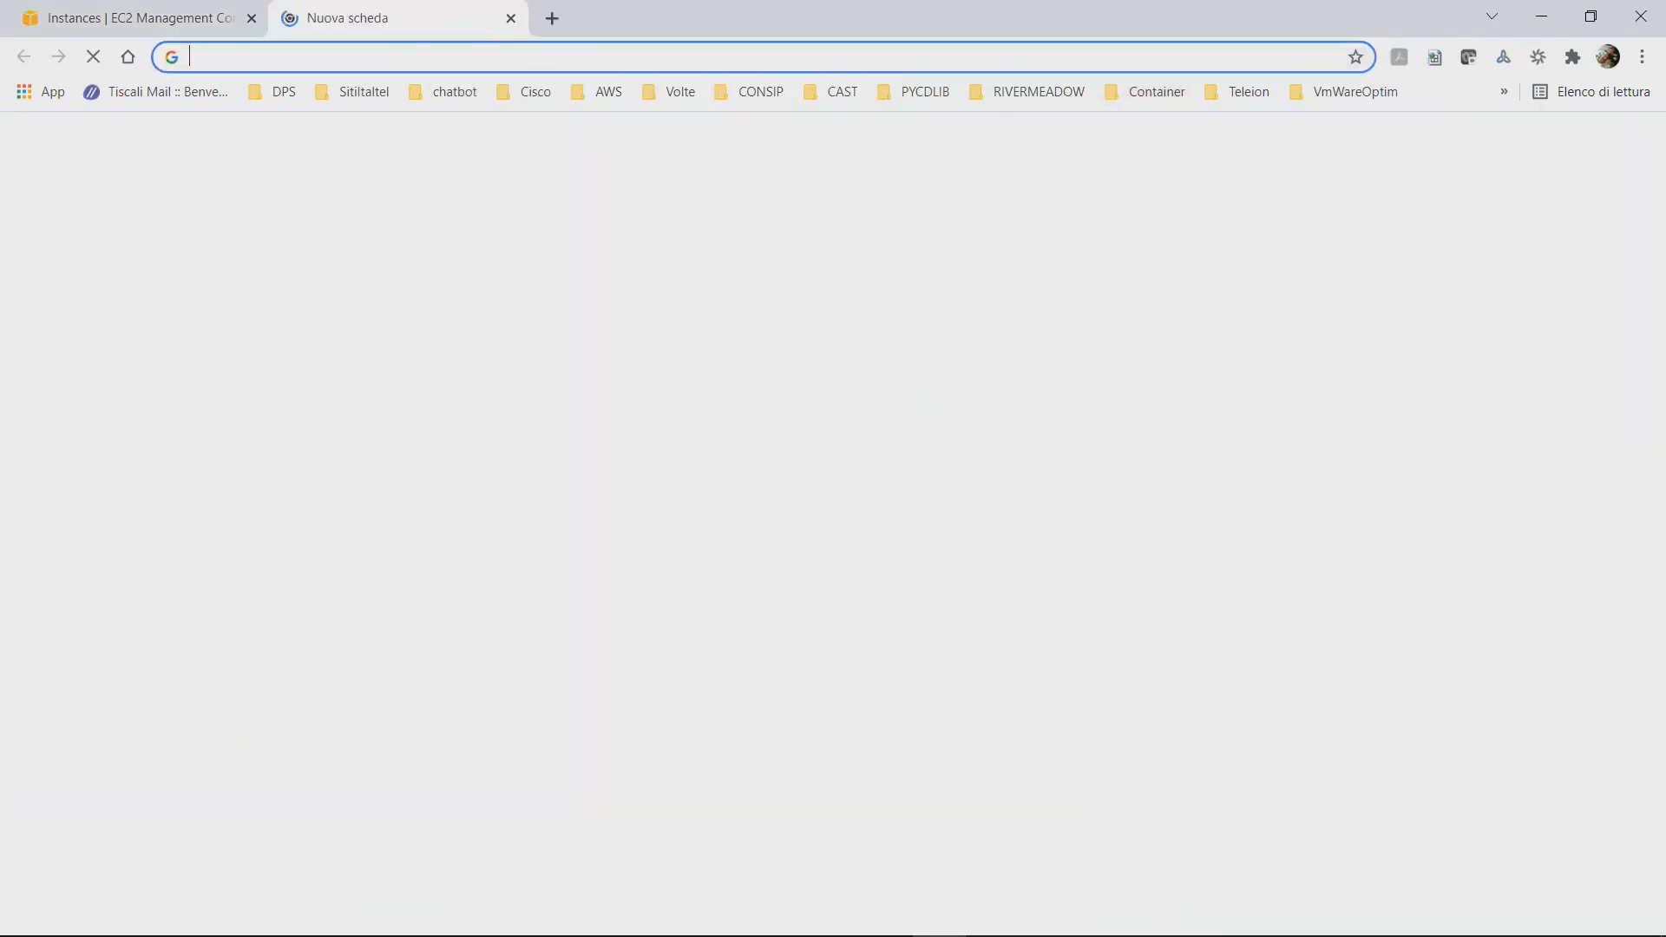
text(https)
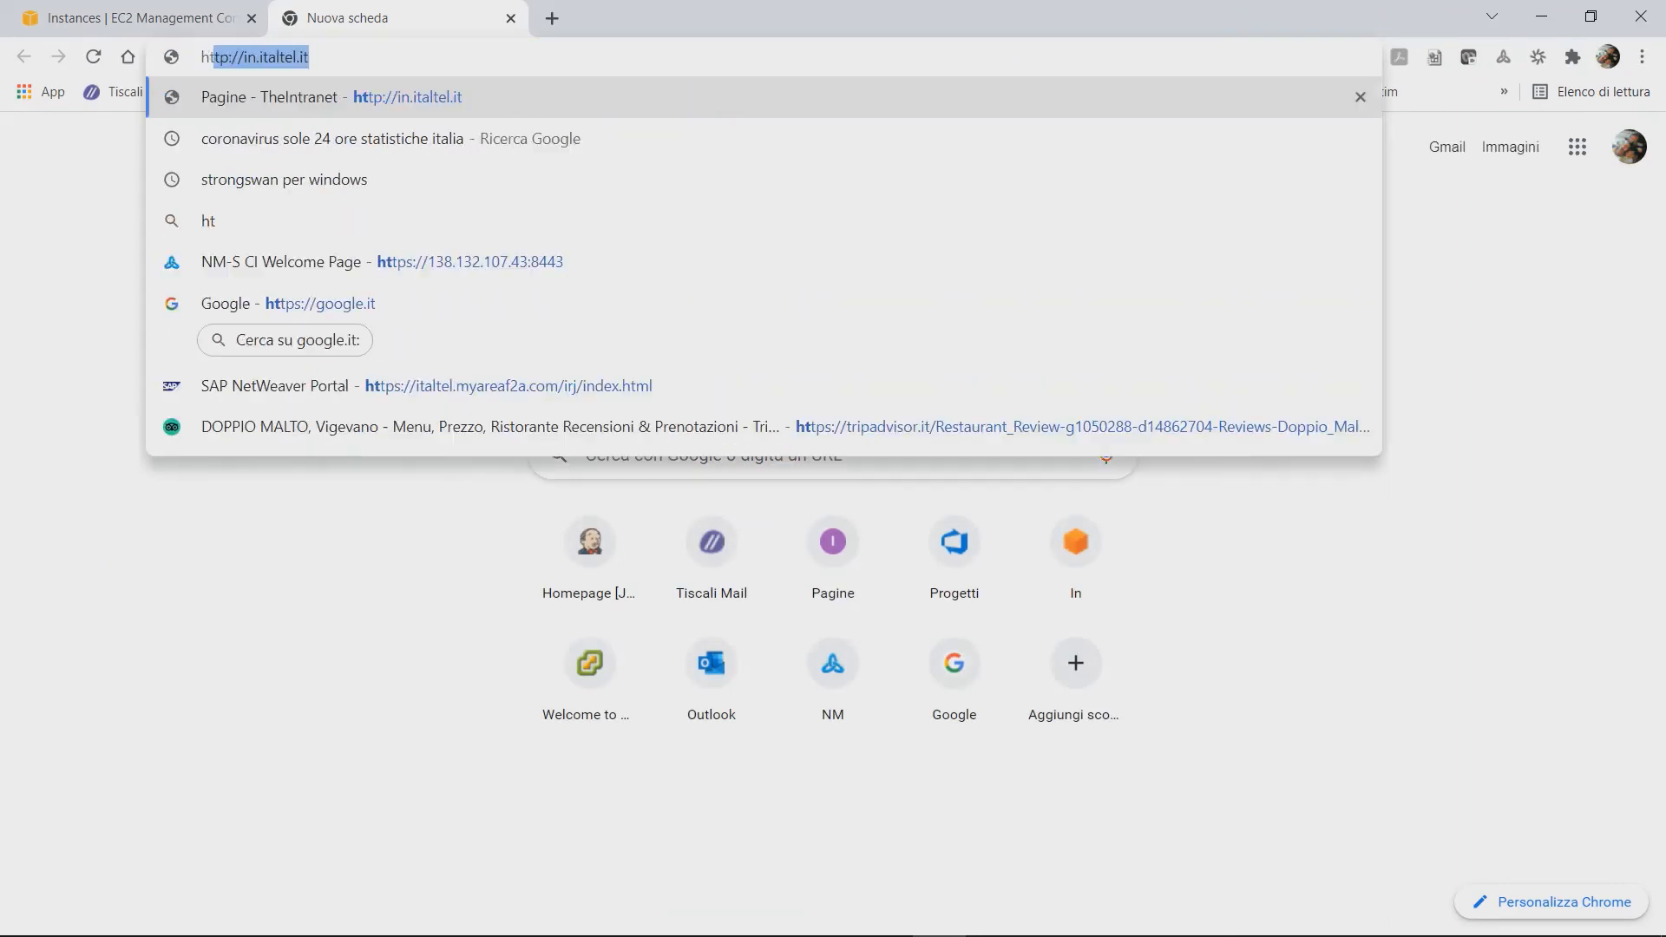
text(://)
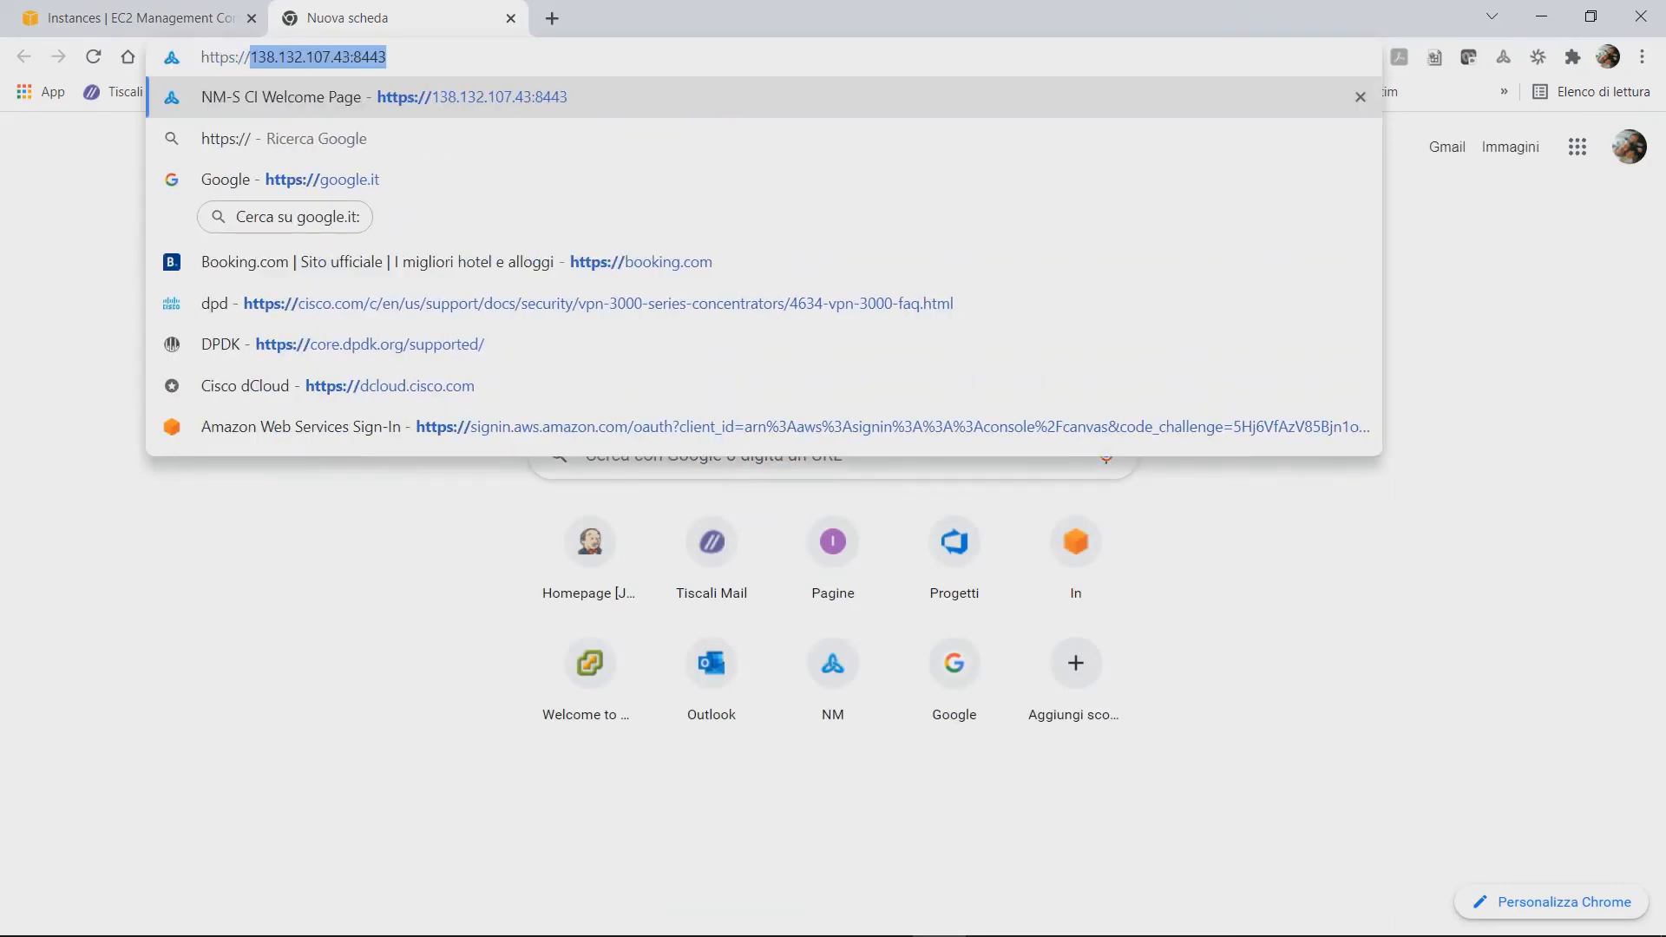
text(35)
key(Return)
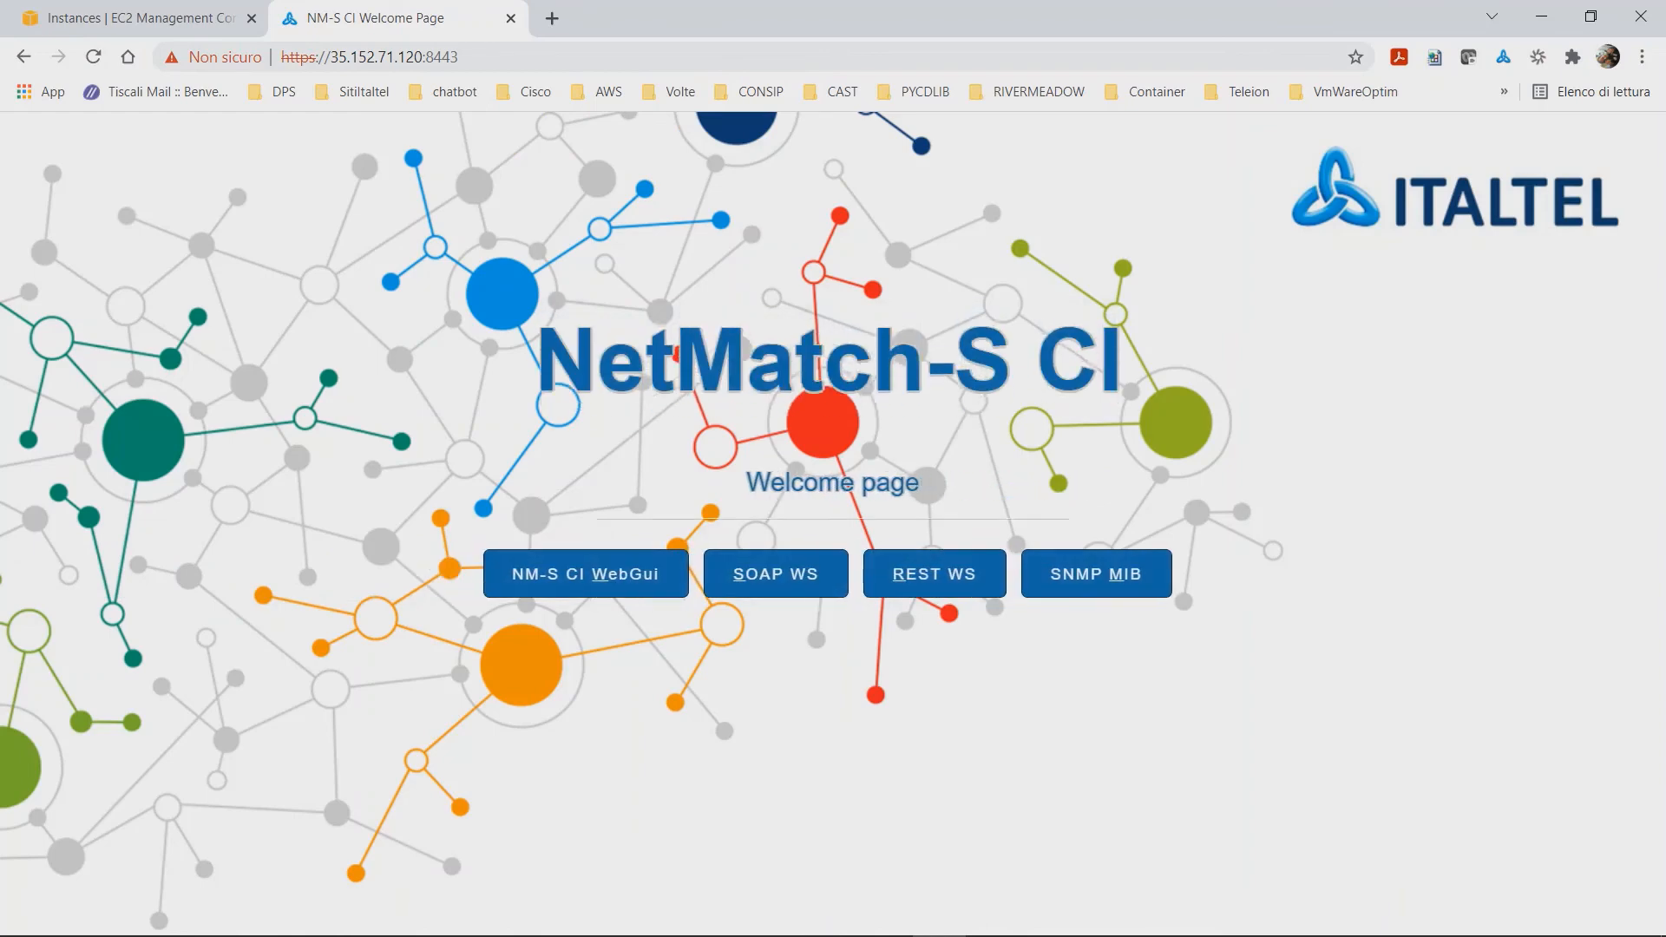
click(586, 573)
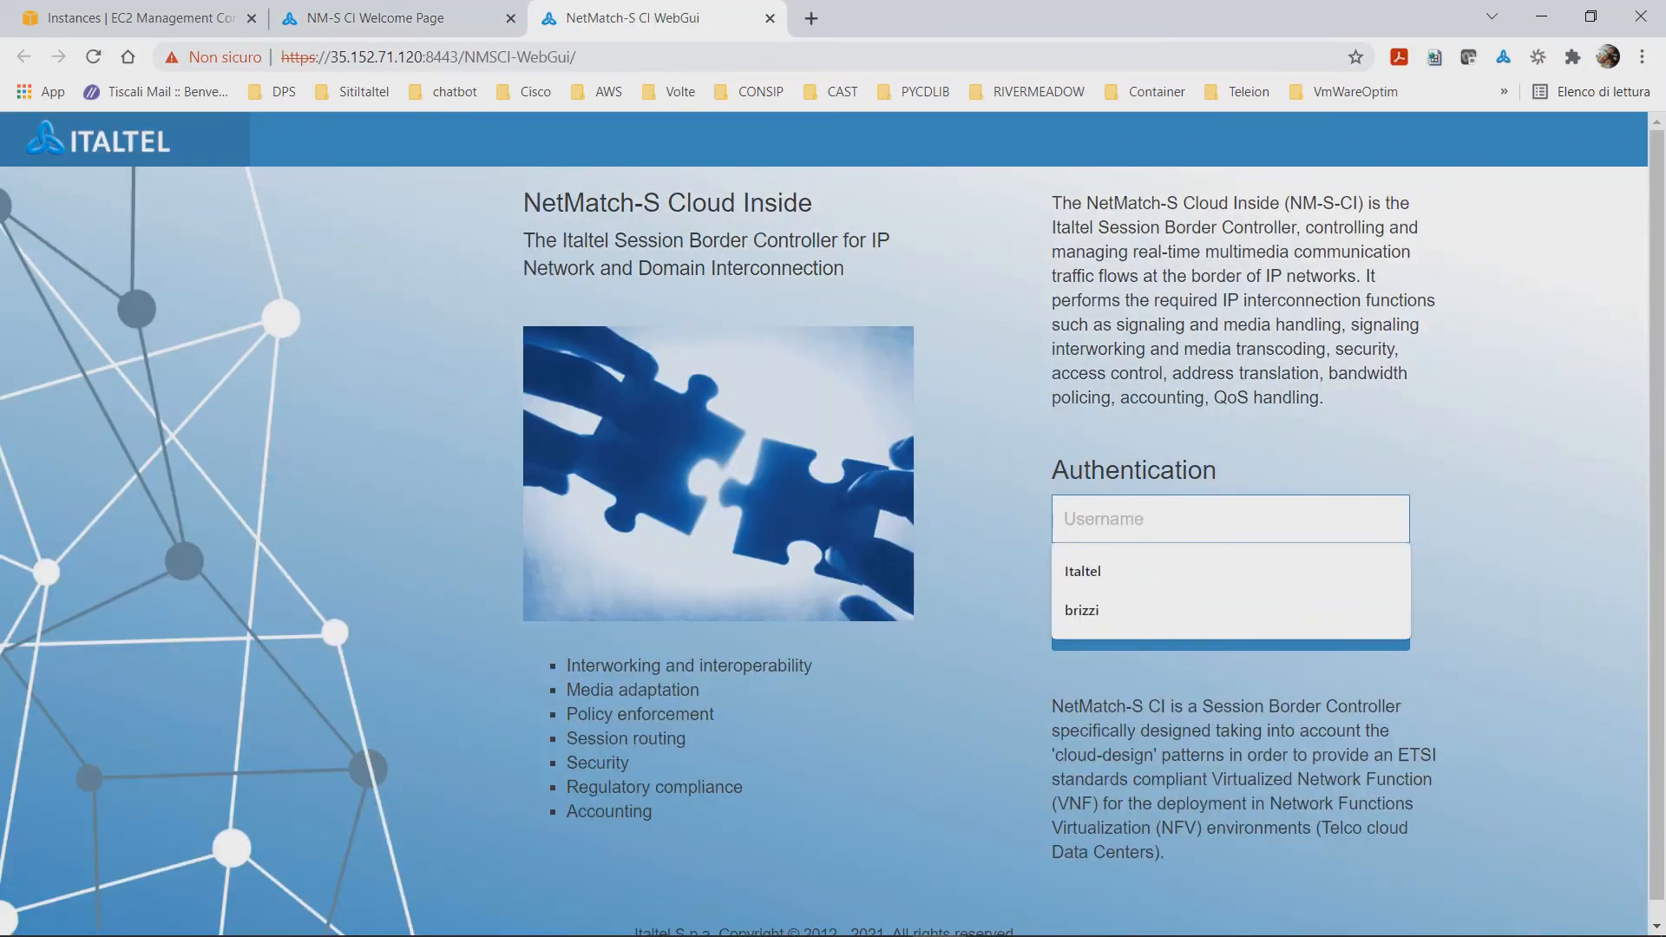
- Sign in to the NetMatch-S CI WebGui with the Italtel username and the account password
key(Down)
key(Return)
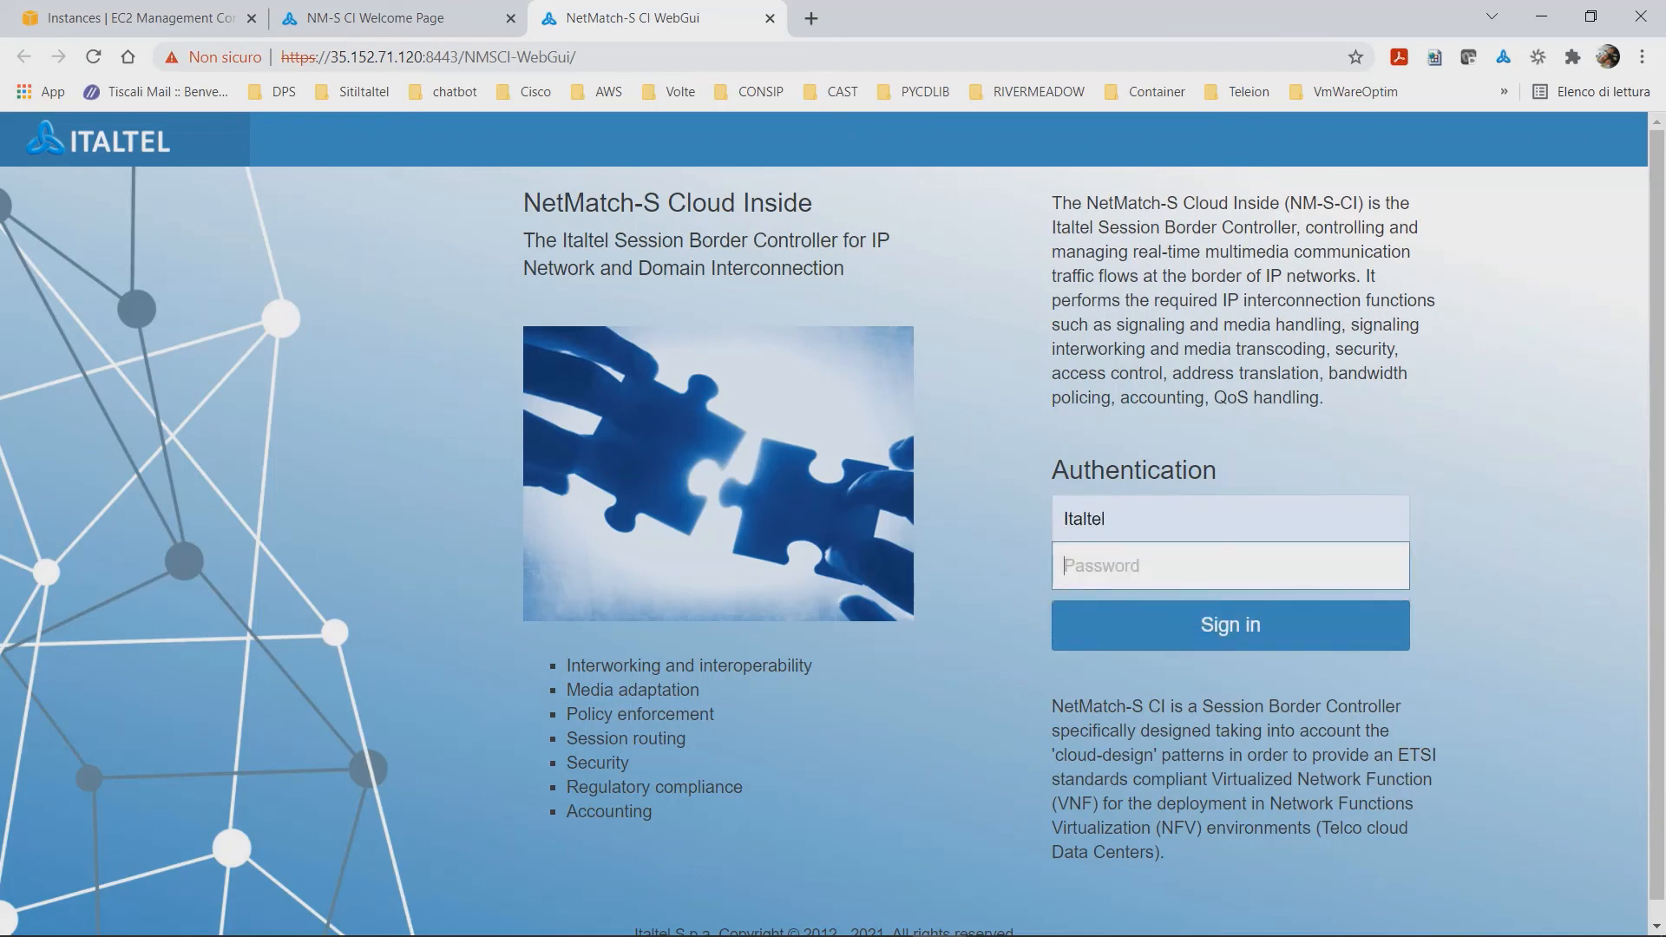
text(**********)
click(1231, 625)
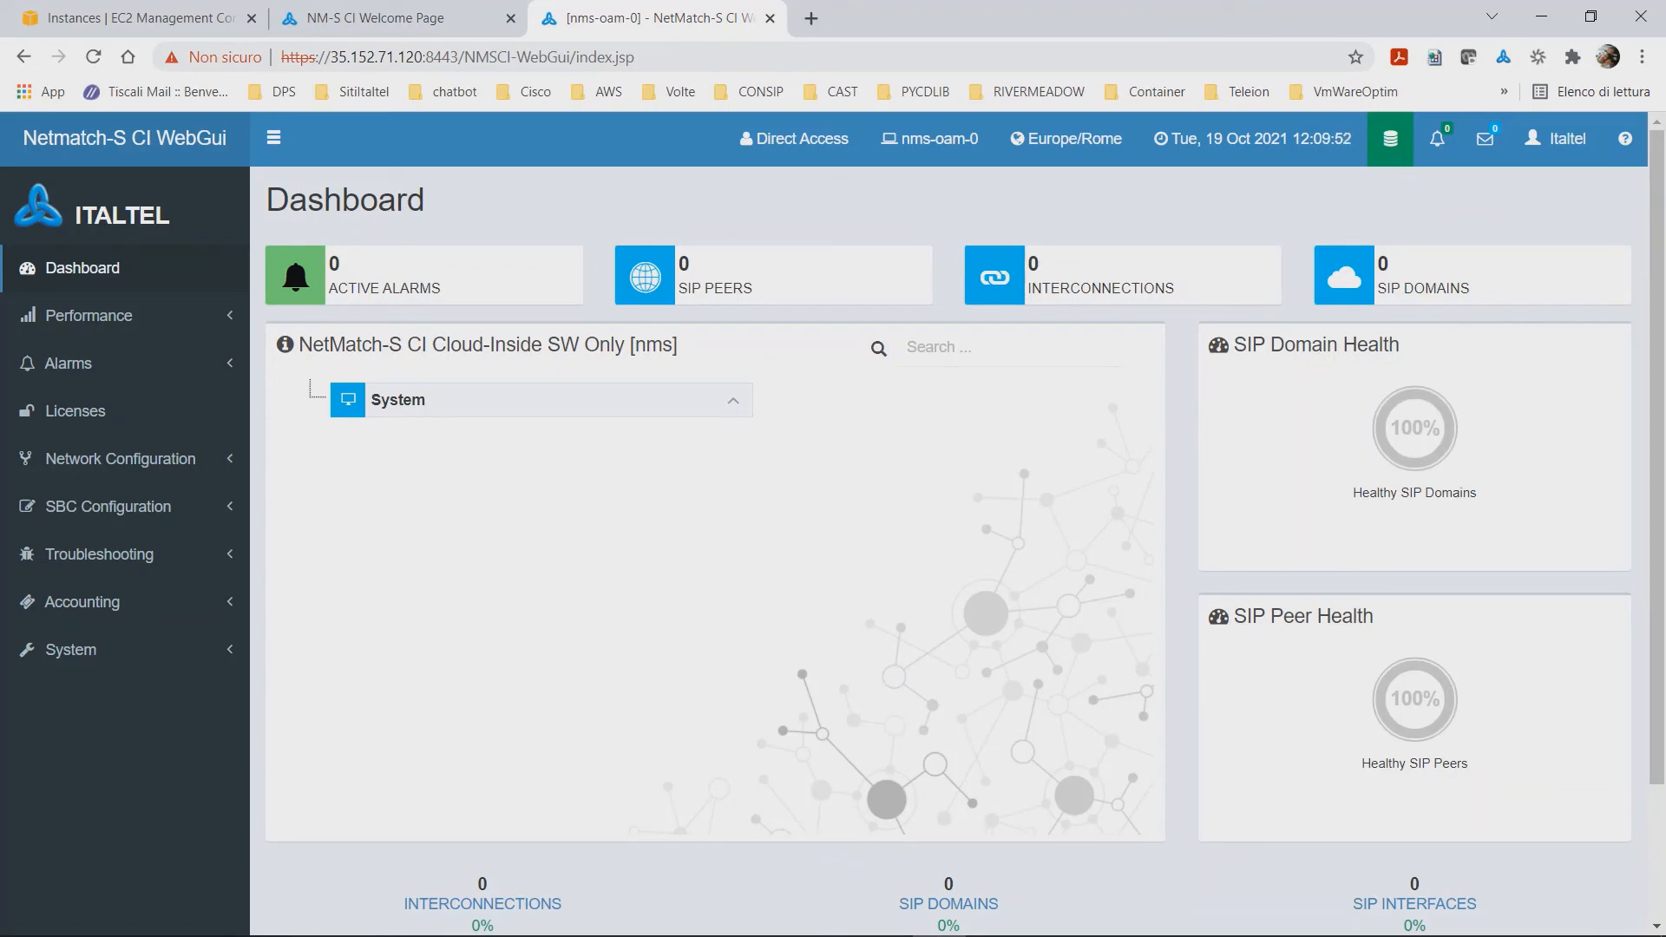
- Examine the availability of every function in Resource Monitoring under Troubleshooting, and open the Licenses page
click(100, 554)
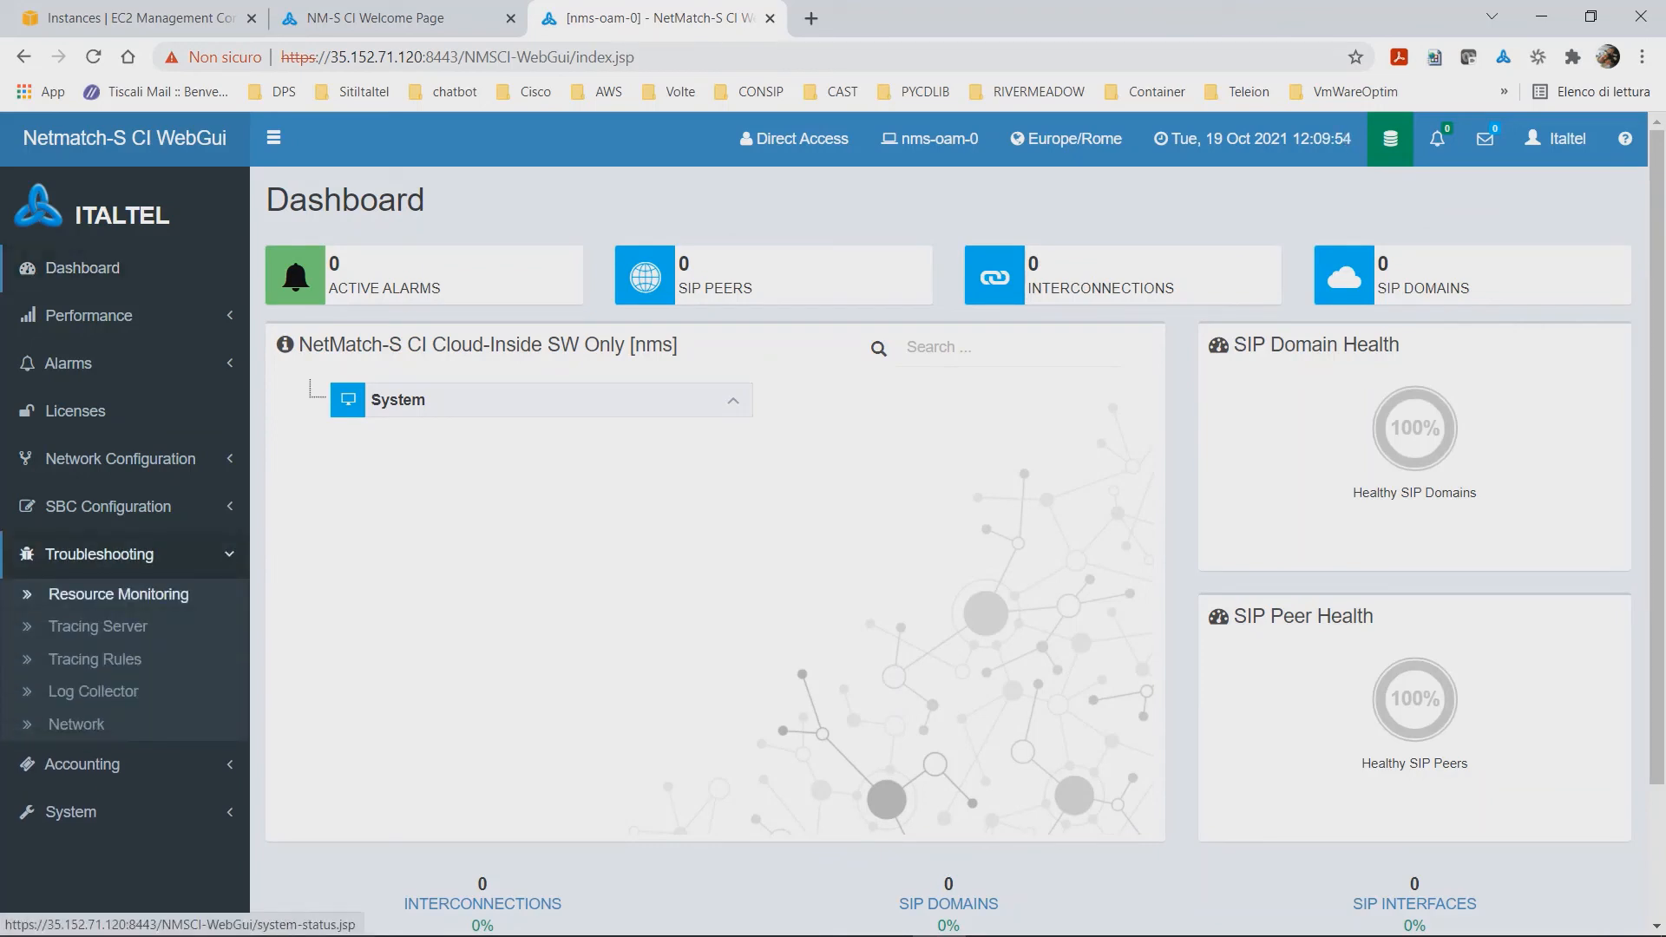
click(118, 594)
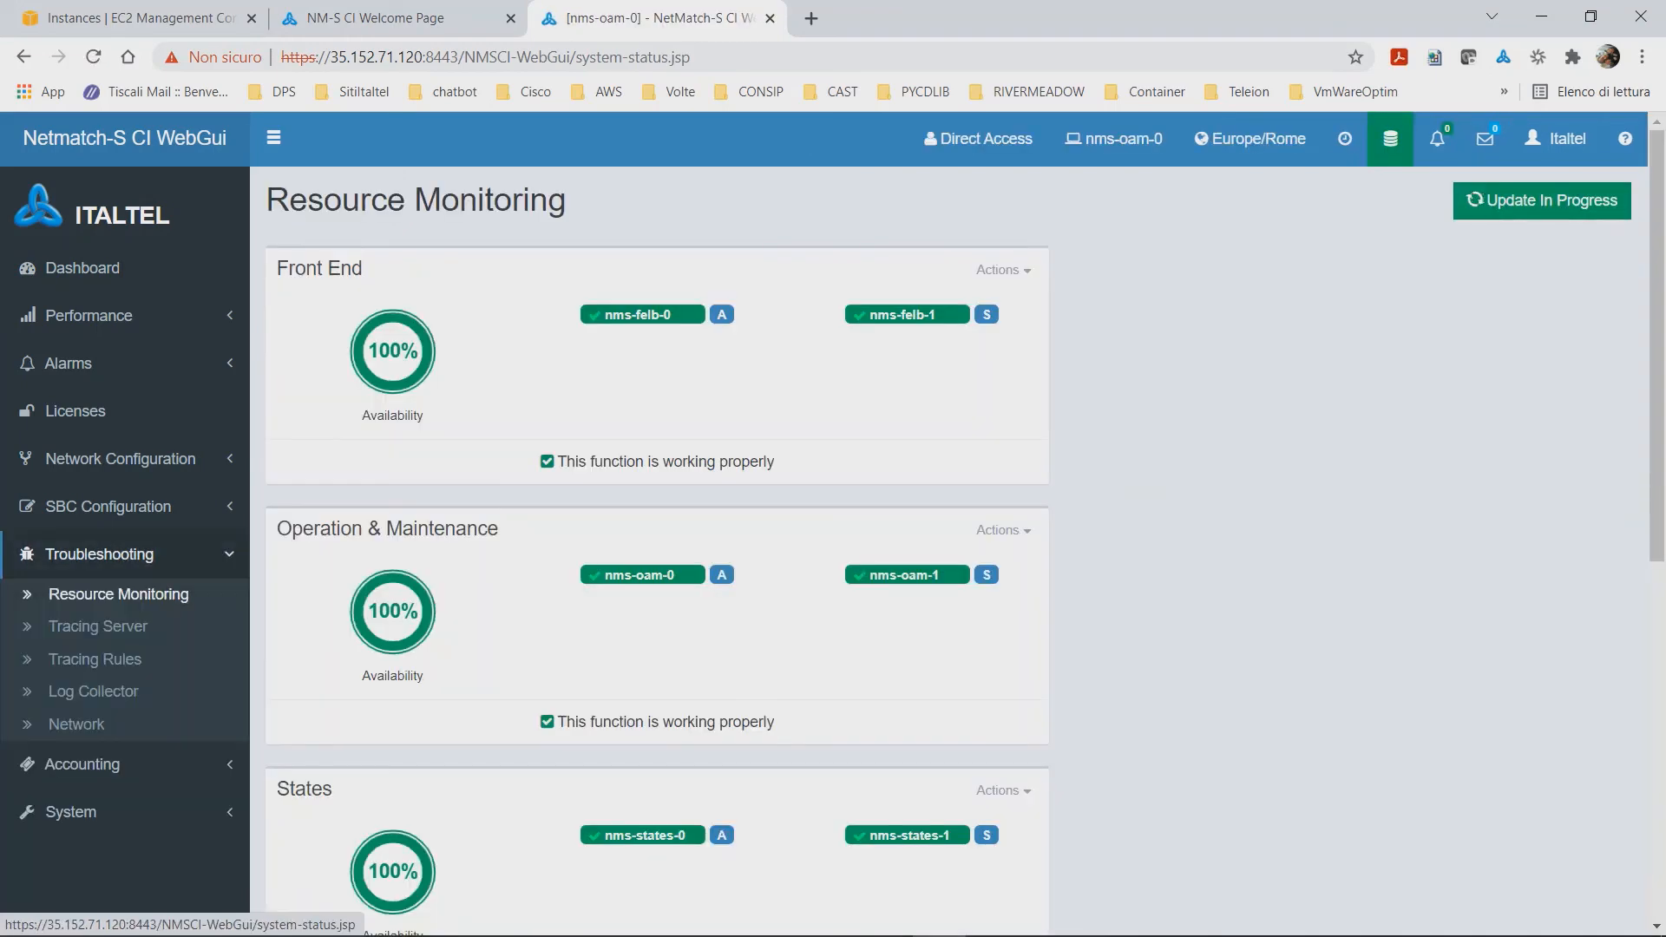
scroll(657, 547, down, 8)
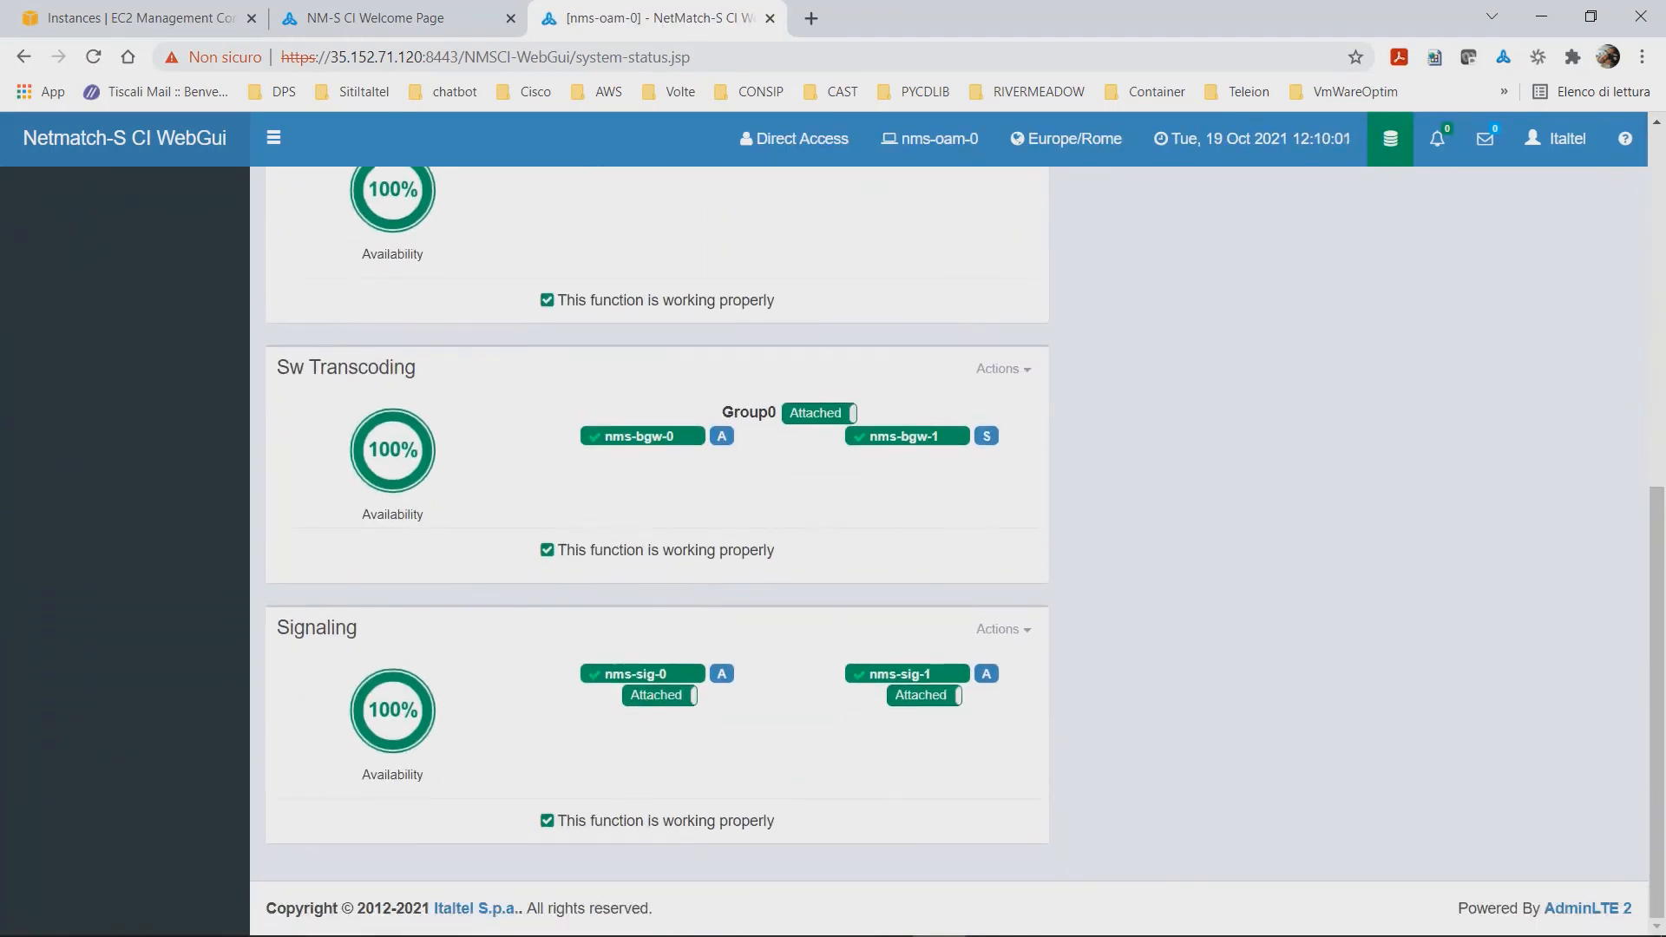
scroll(657, 546, up, 8)
scroll(657, 547, up, 1)
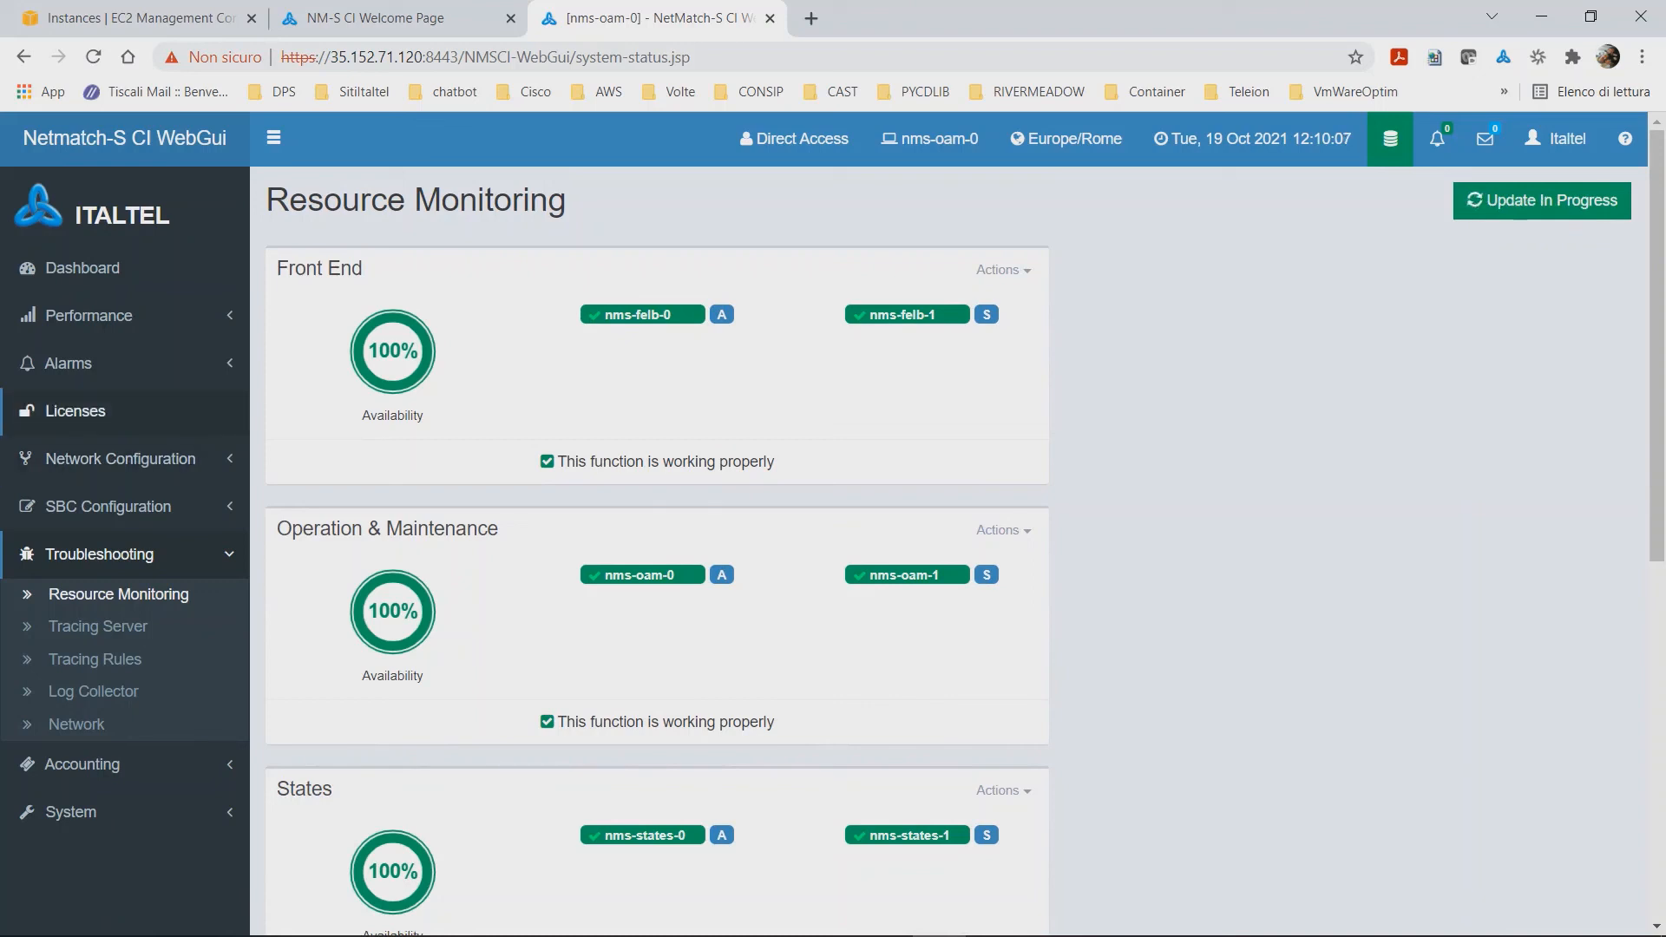
click(74, 411)
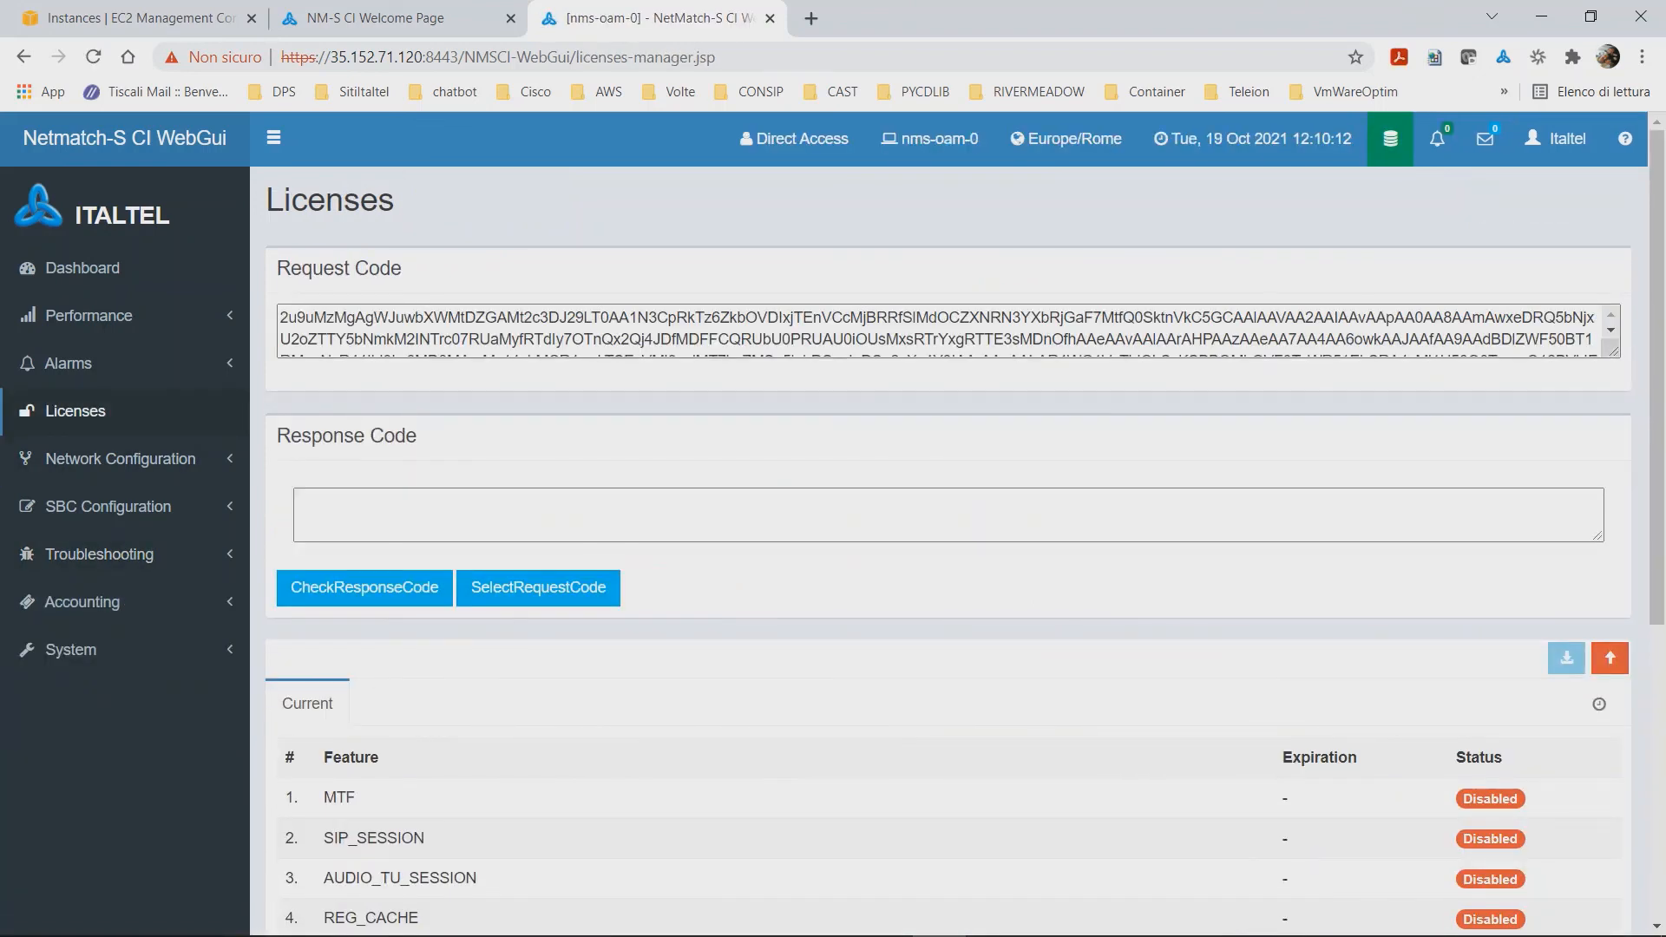